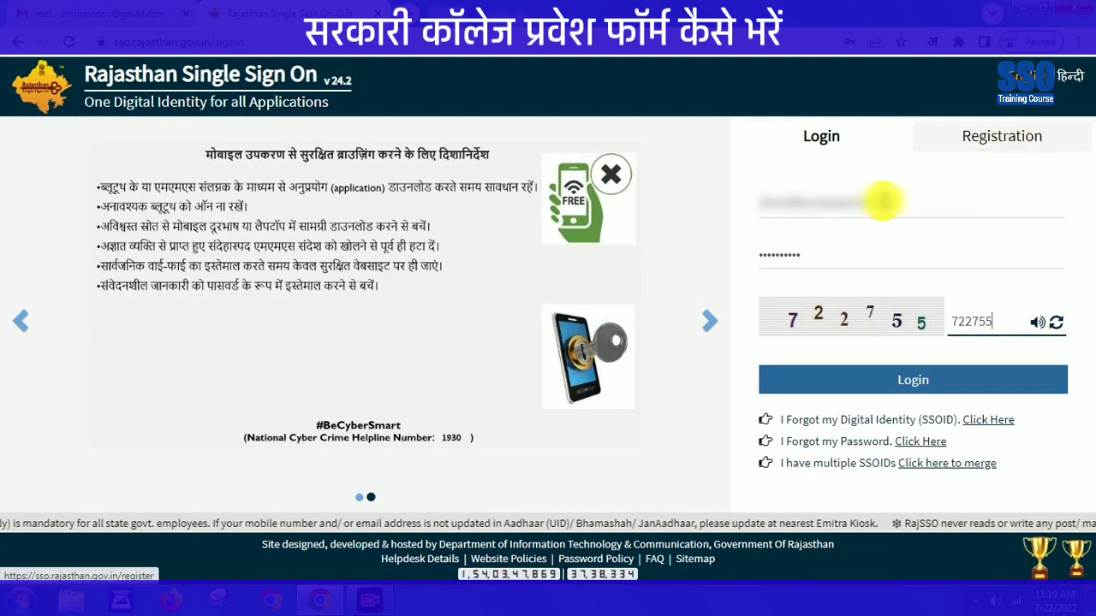
- Log in to Rajasthan SSO and filter the dashboard applications by 'depa'
left_click(915, 390)
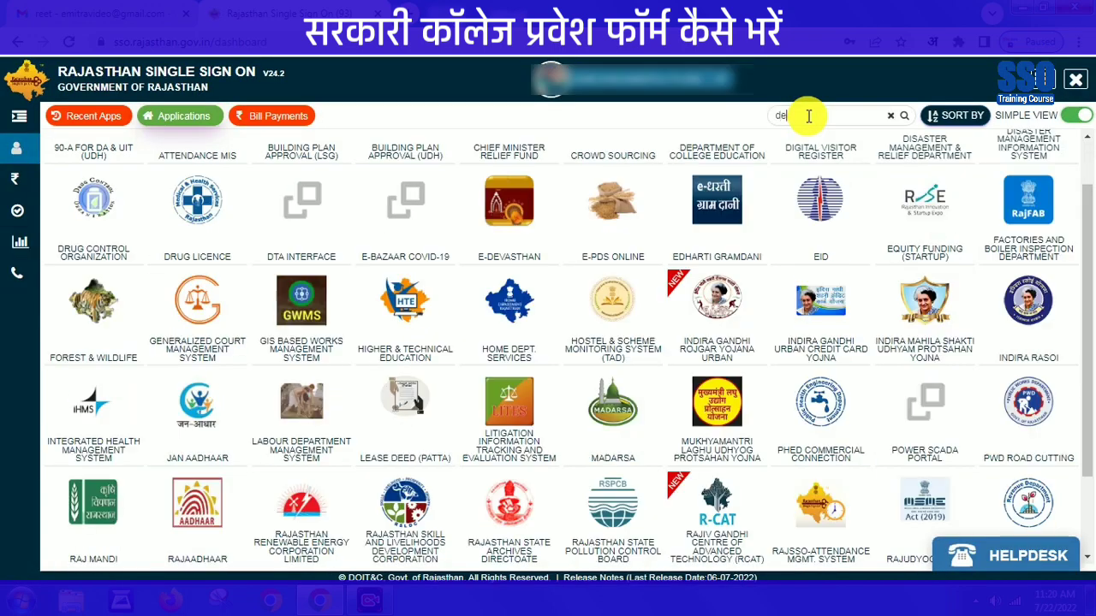
left_click(807, 114)
type("depa")
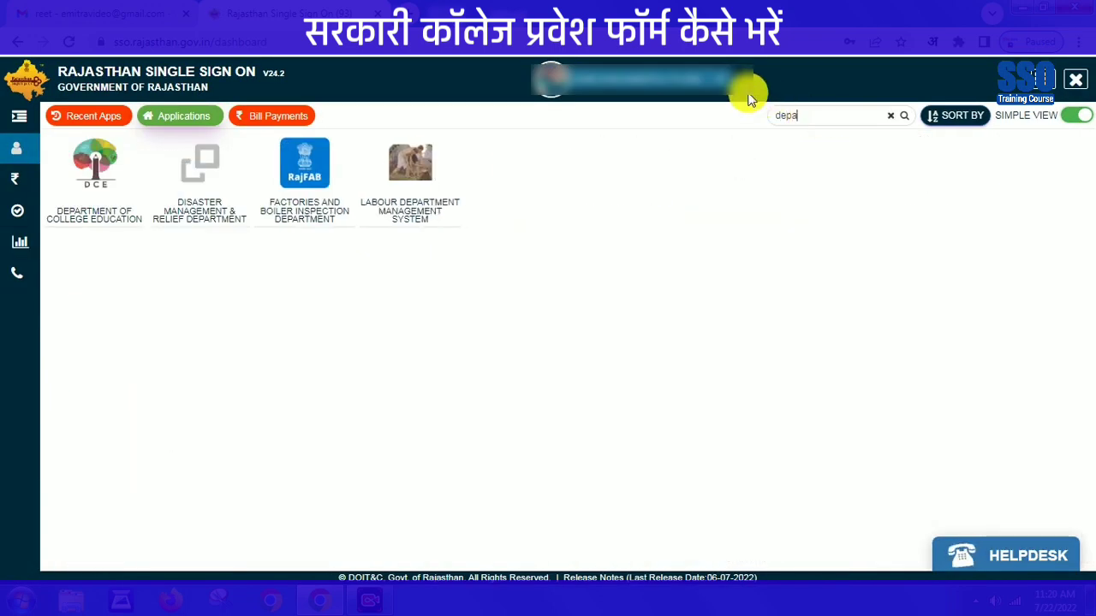
- Open the College Education app's application form and pick S.M.P.B.J. Government College, Sheoganj, Sirohi district
left_click(98, 219)
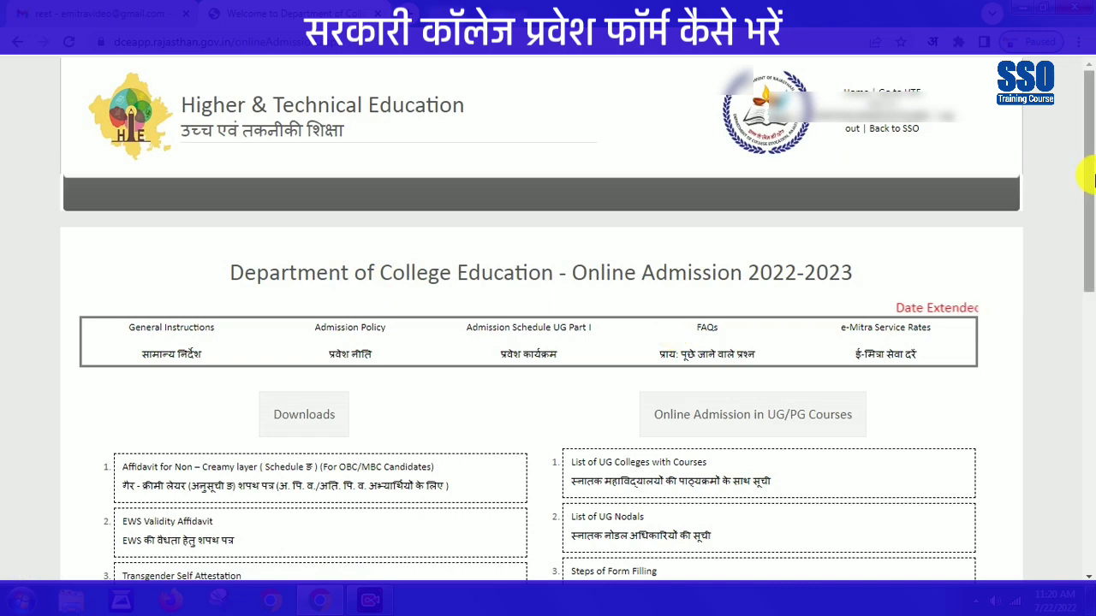
scroll(1081, 176, "down", 4)
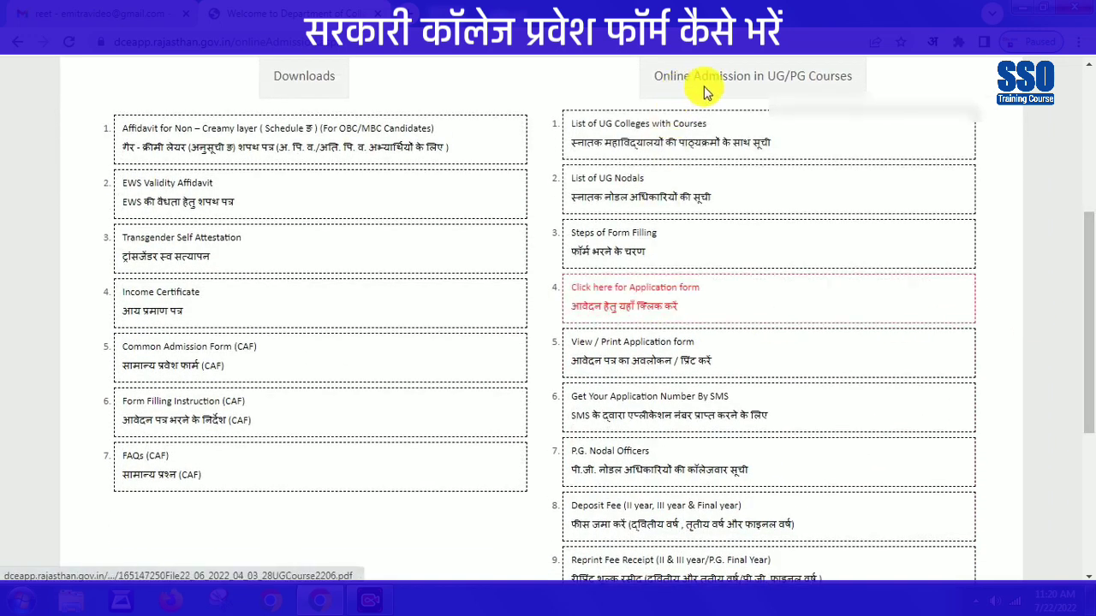
left_click(624, 297)
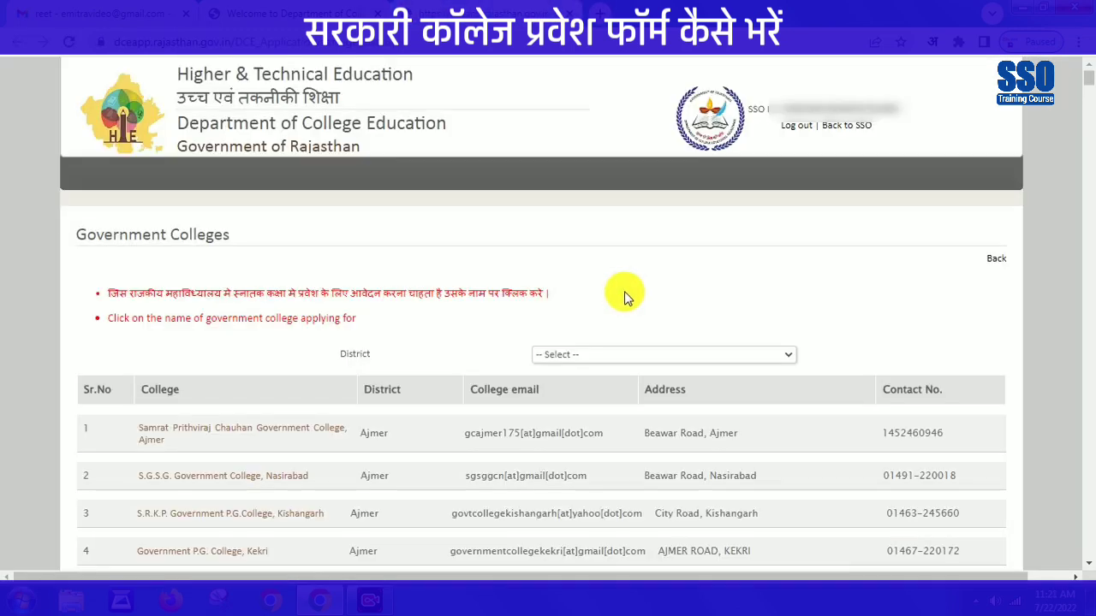
left_click(650, 356)
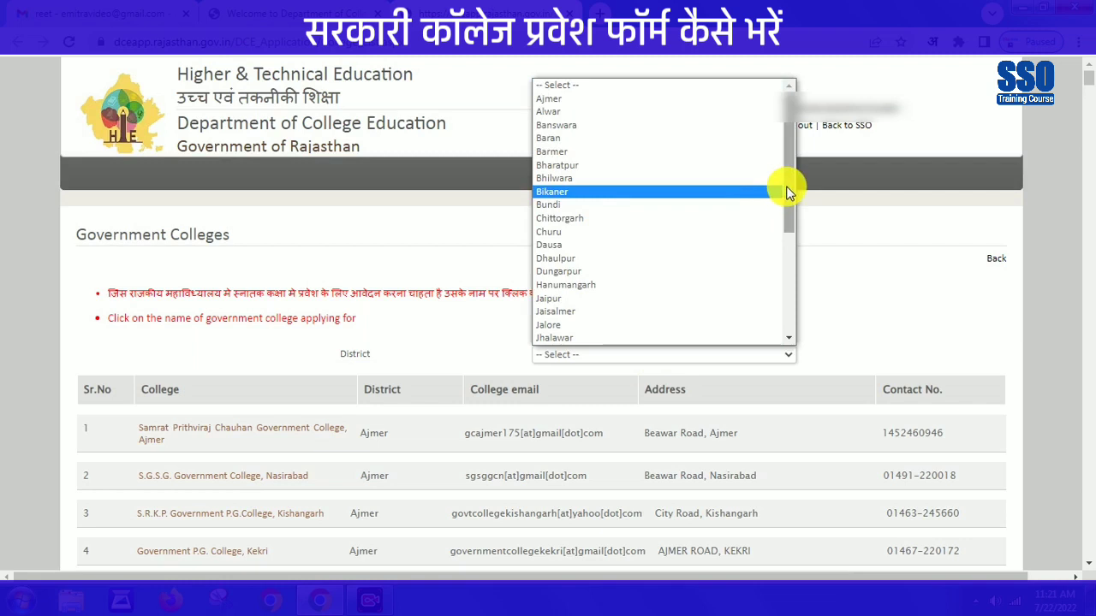
left_click_drag(786, 184, 789, 317)
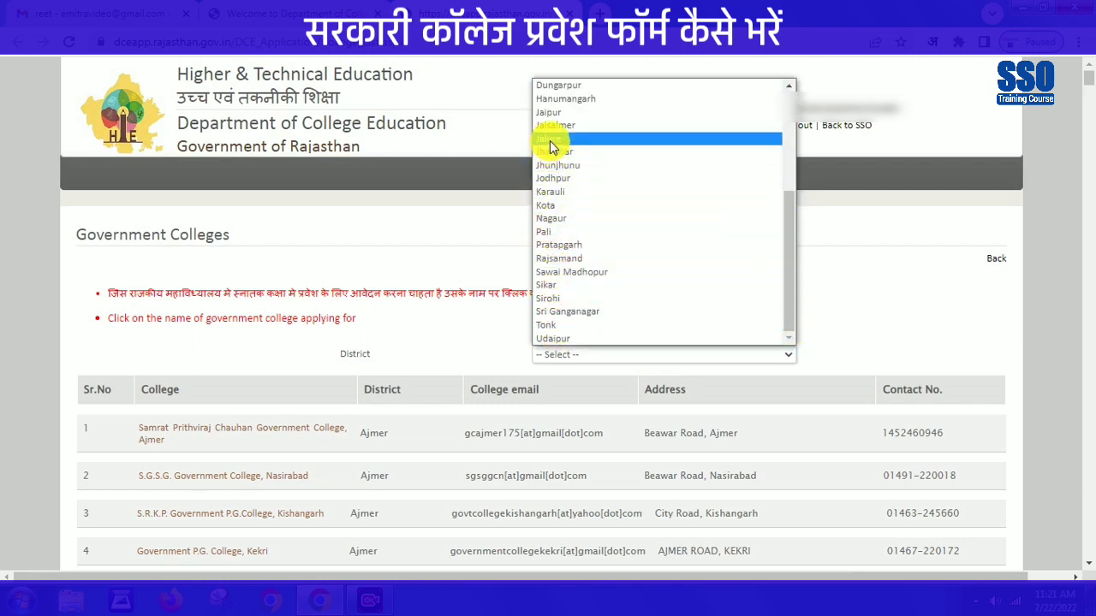
left_click(552, 299)
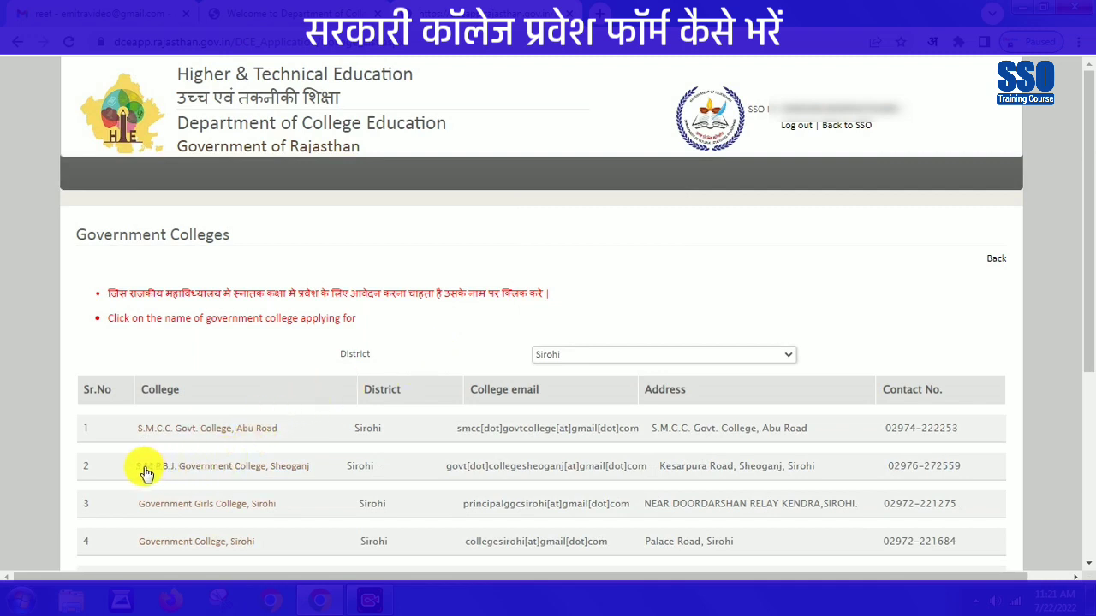
left_click(269, 470)
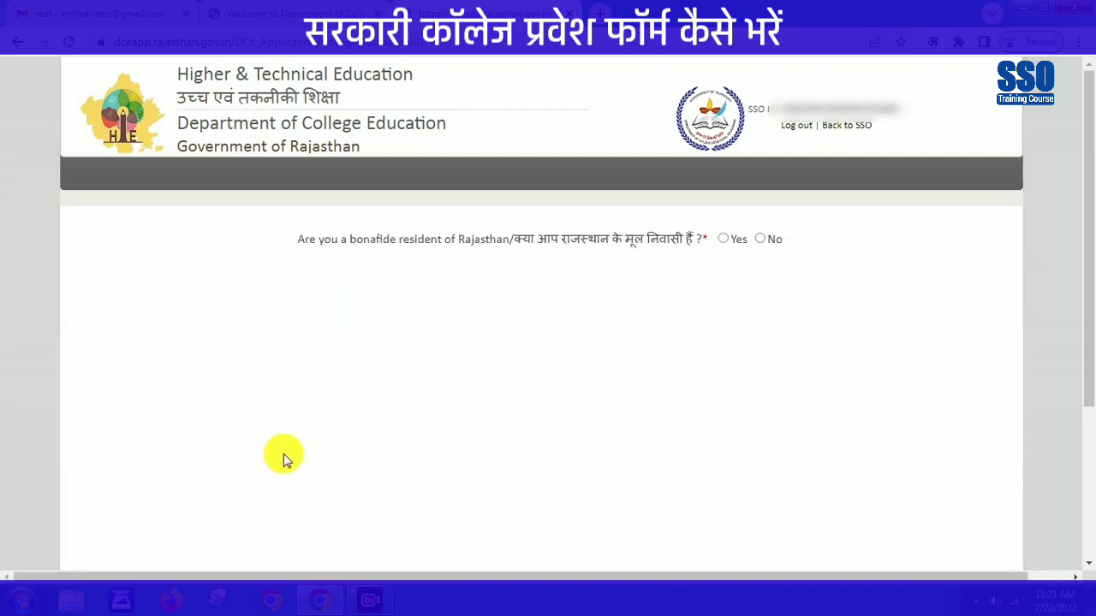
- Confirm Rajasthan residency, enter the Jan Aadhaar number and select the applicant from the family members
left_click(723, 239)
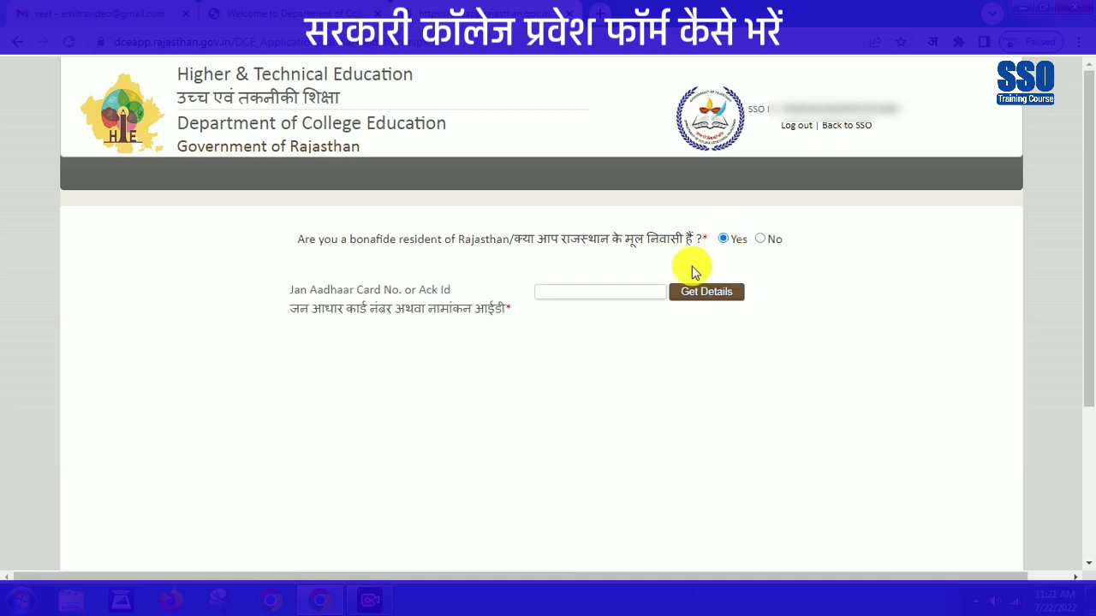
left_click(550, 290)
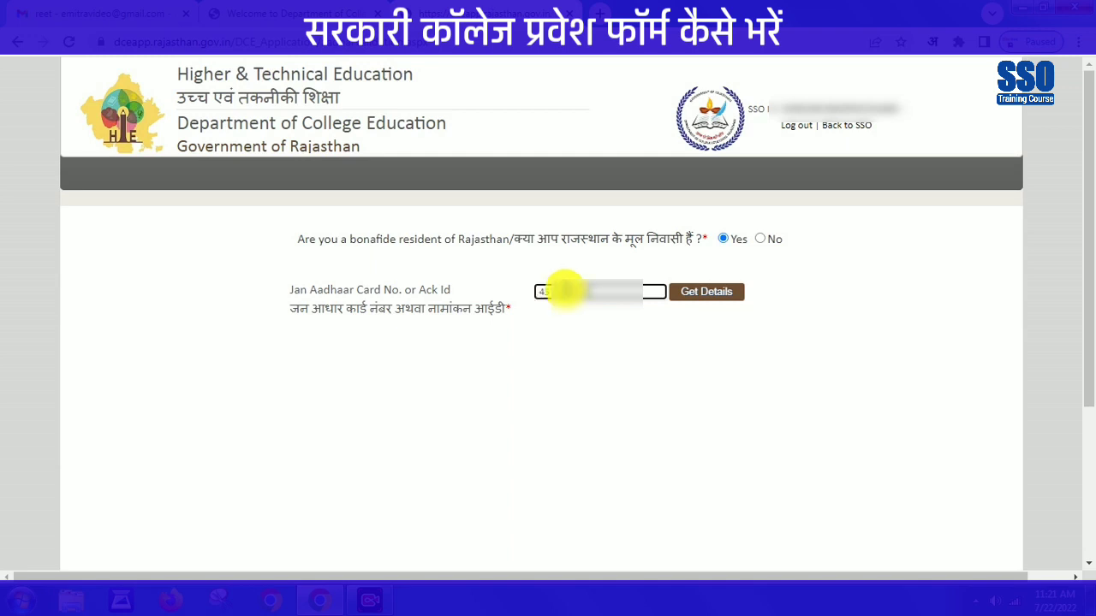
left_click(710, 292)
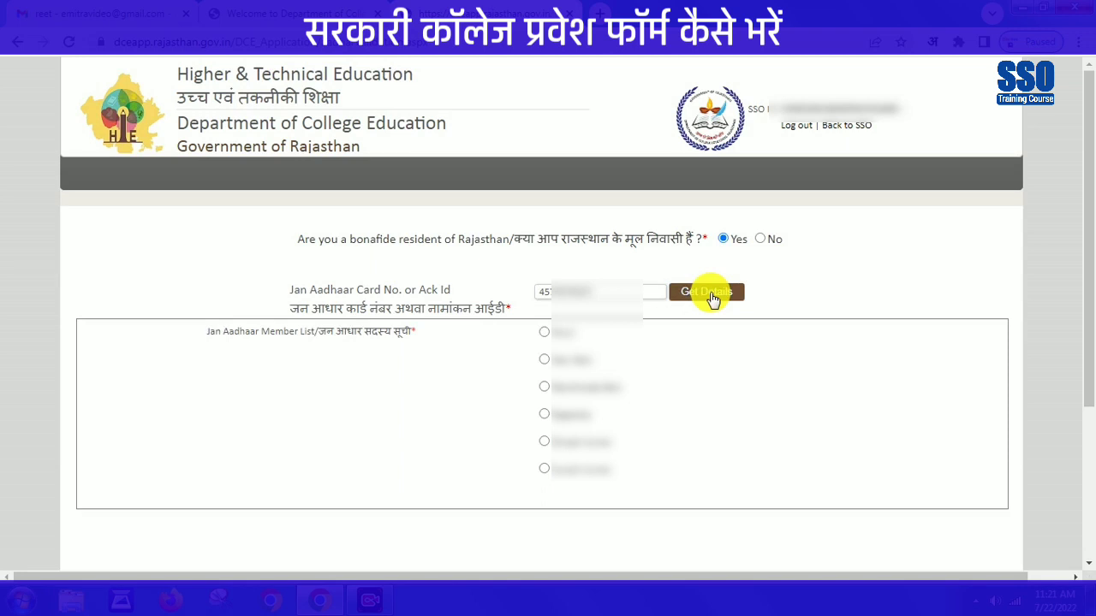
left_click(544, 442)
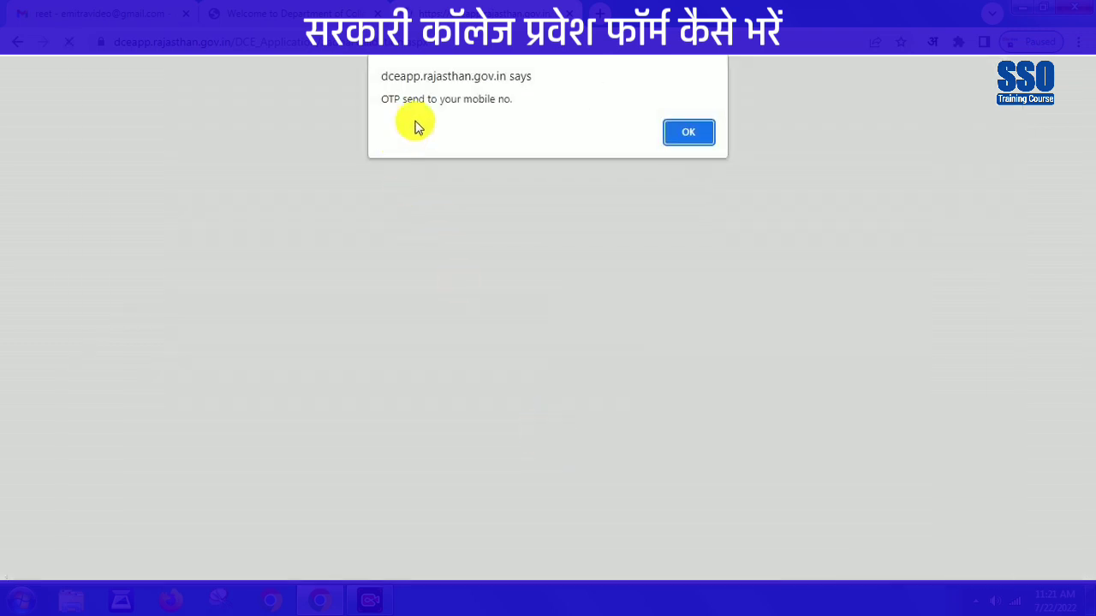
- Enter the received OTP and verify it to open the Admission Form
left_click(685, 132)
left_click(558, 495)
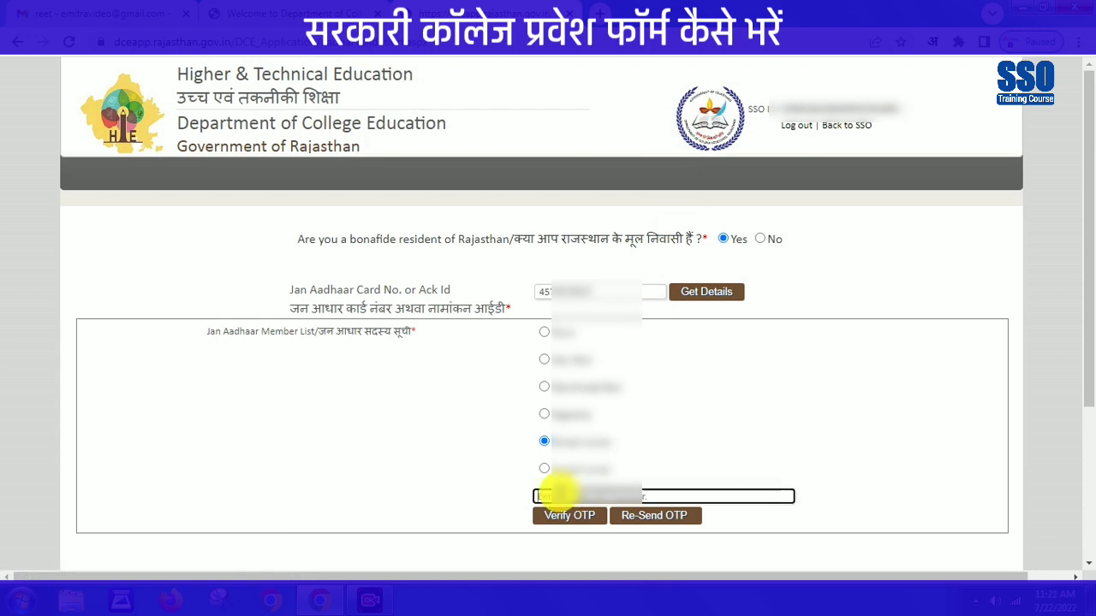
left_click(566, 516)
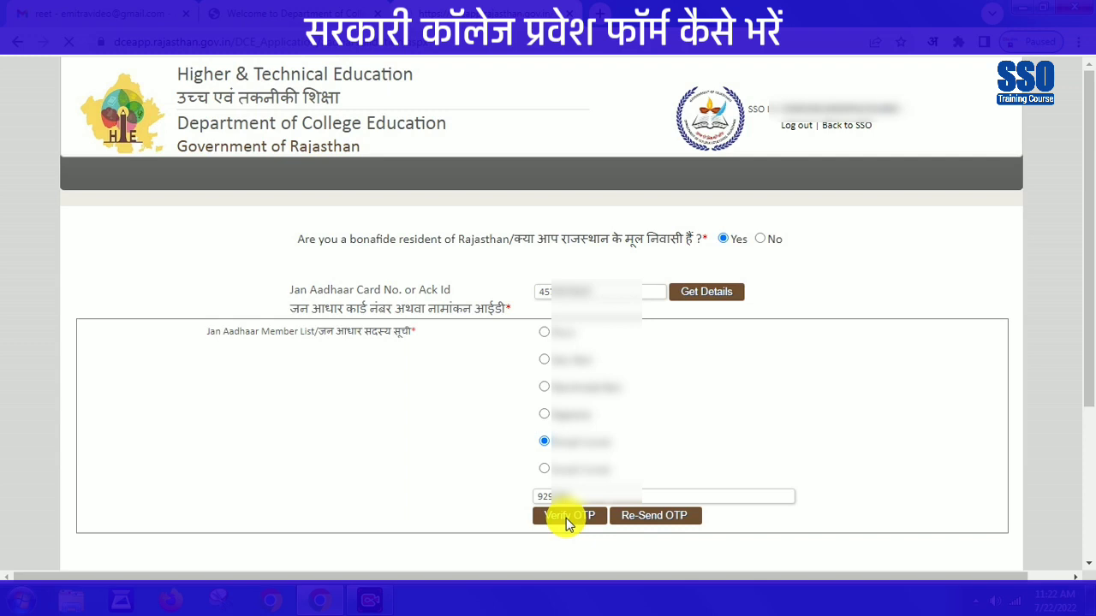
left_click(566, 517)
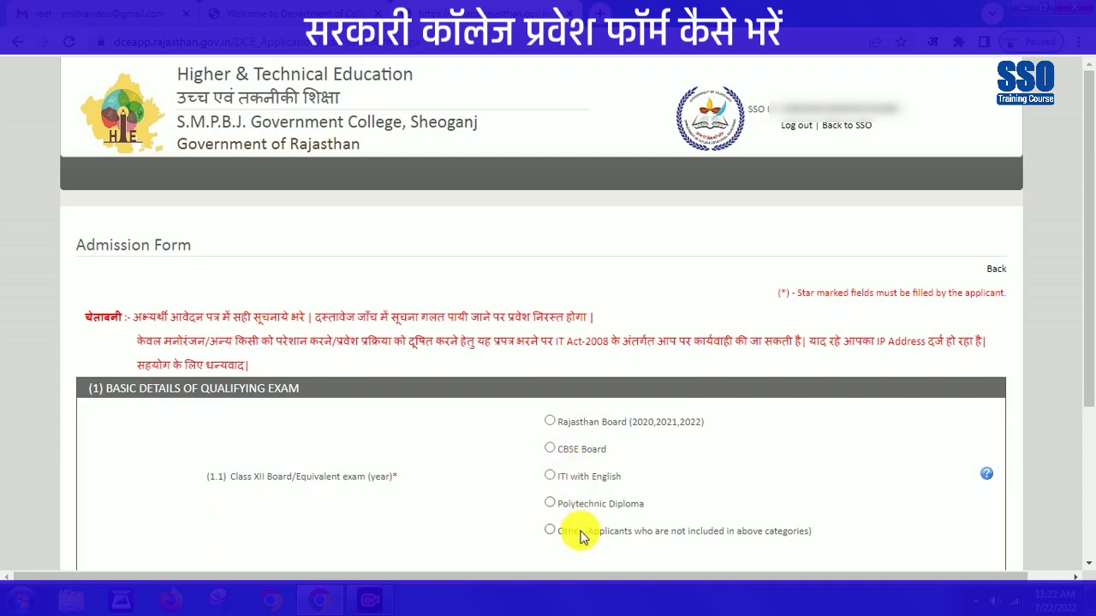
- Choose Rajasthan Board and enter the RBSE roll number, applicant's and father's name initials
left_click(552, 421)
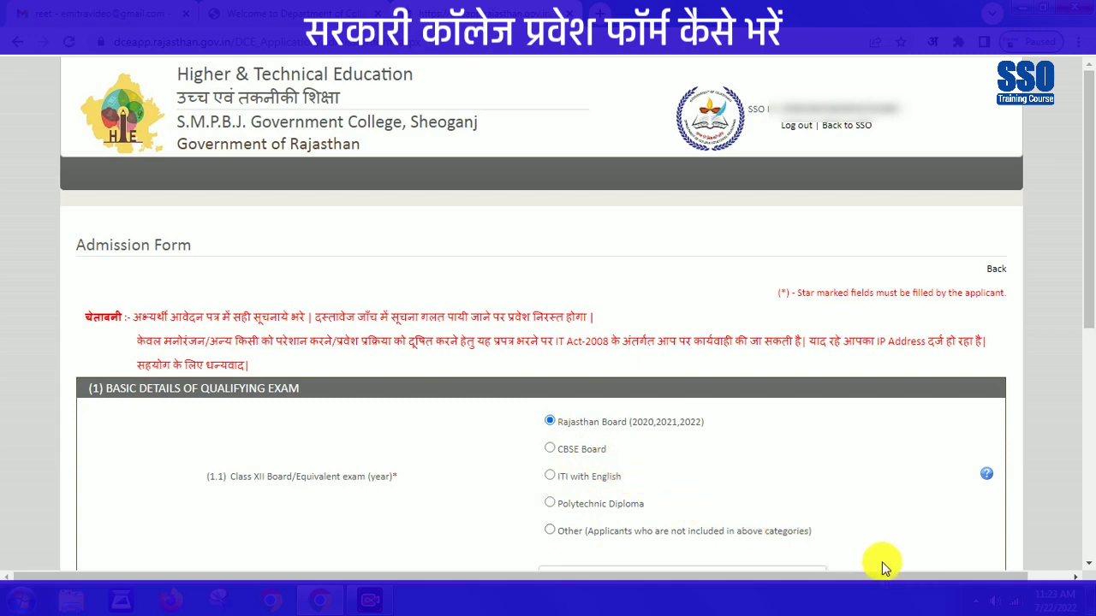
scroll(882, 562, "down", 4)
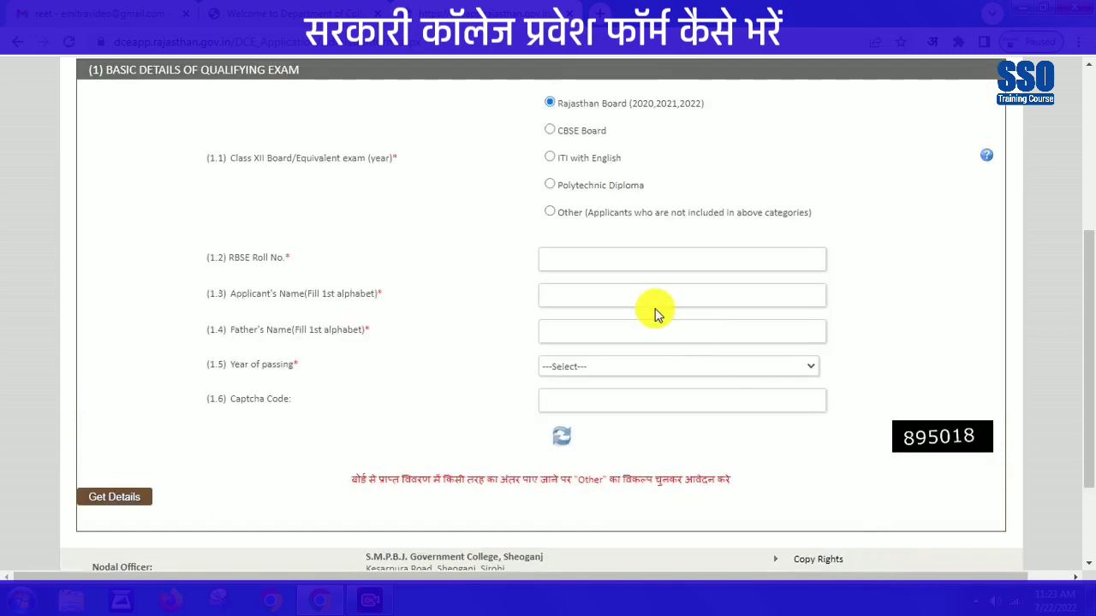
left_click(553, 255)
type("22")
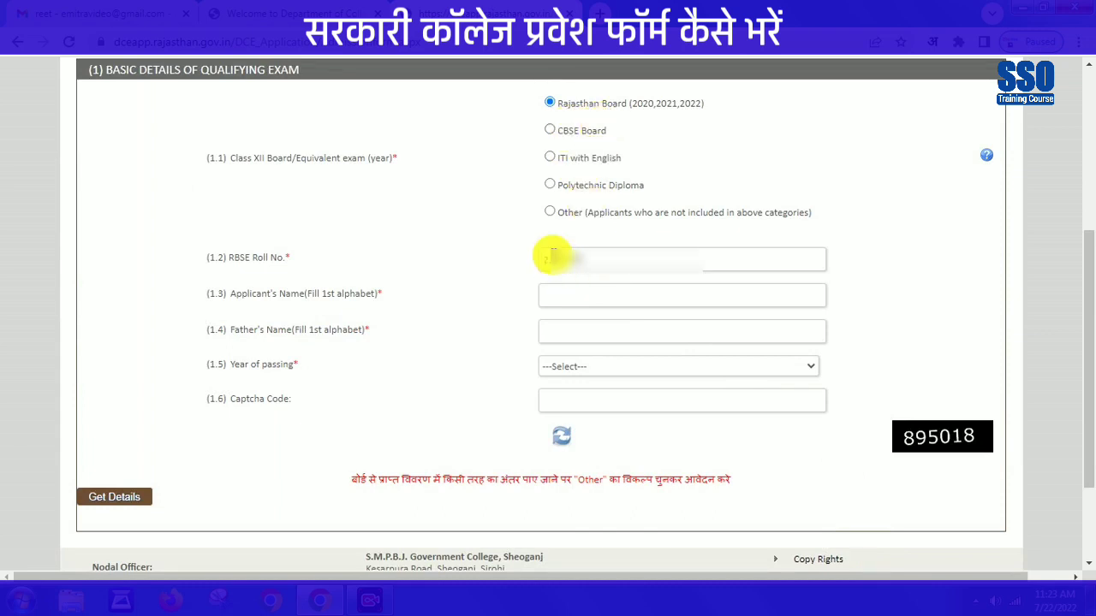
left_click(569, 295)
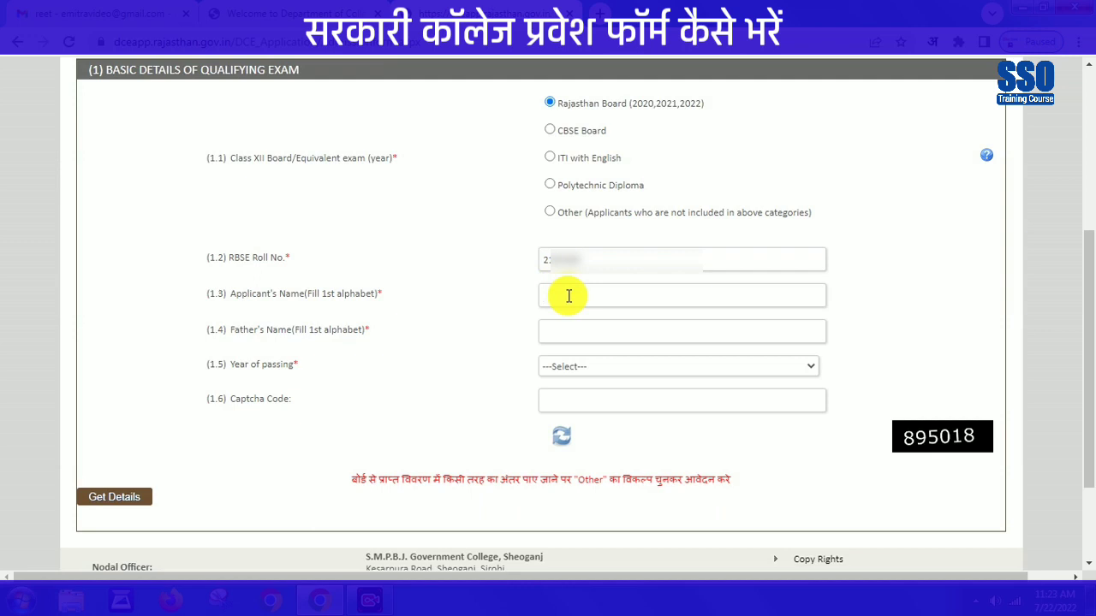
type("d")
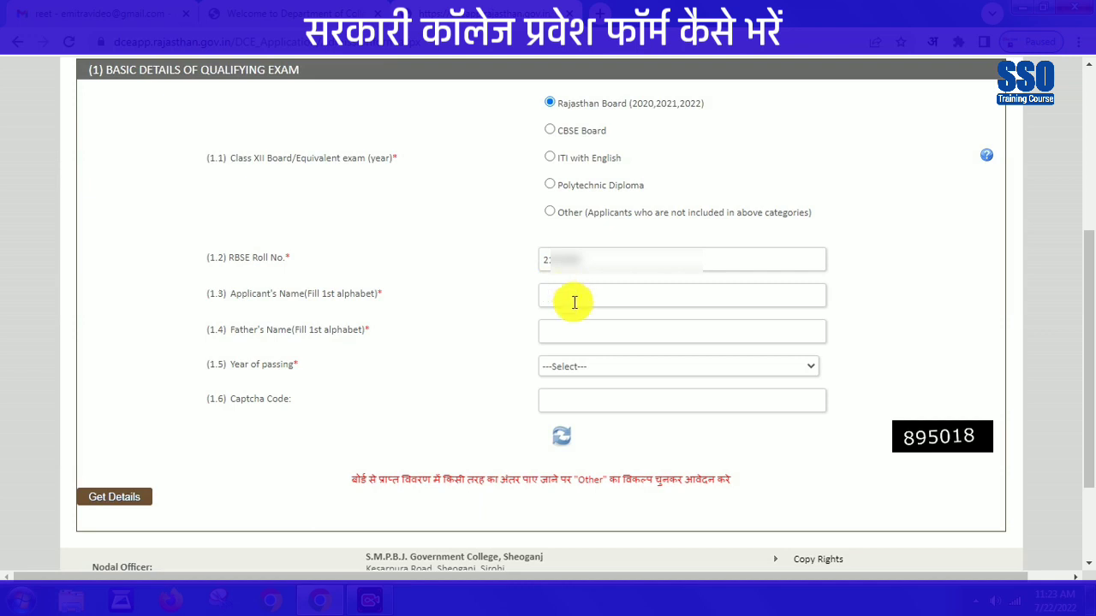
type("D")
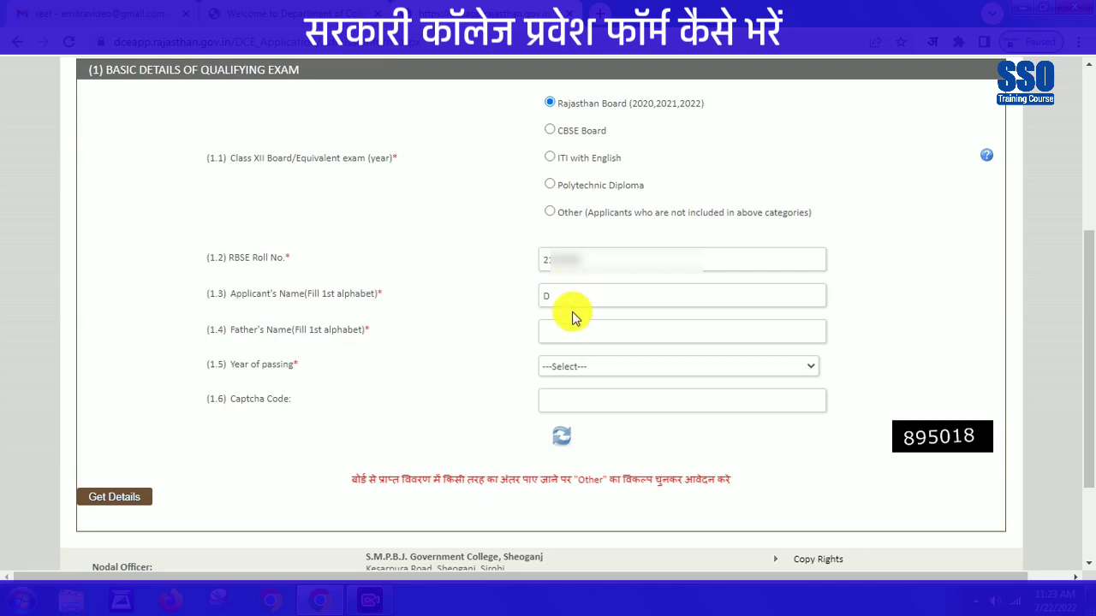
left_click(569, 330)
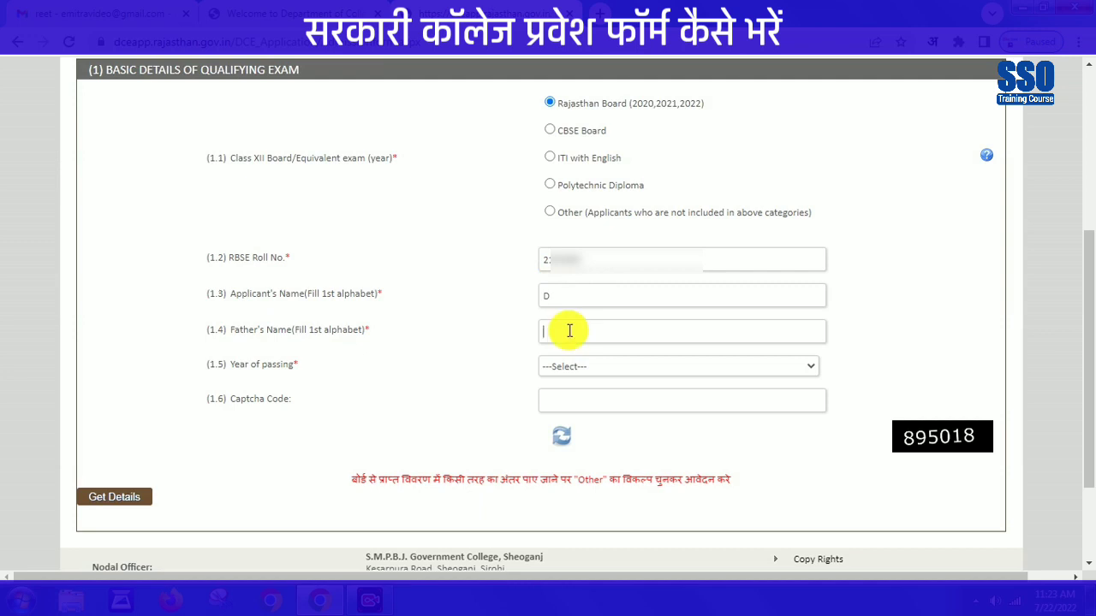
type("K")
- Set passing year 2021, enter the captcha, fetch the board details and accept them
left_click(576, 367)
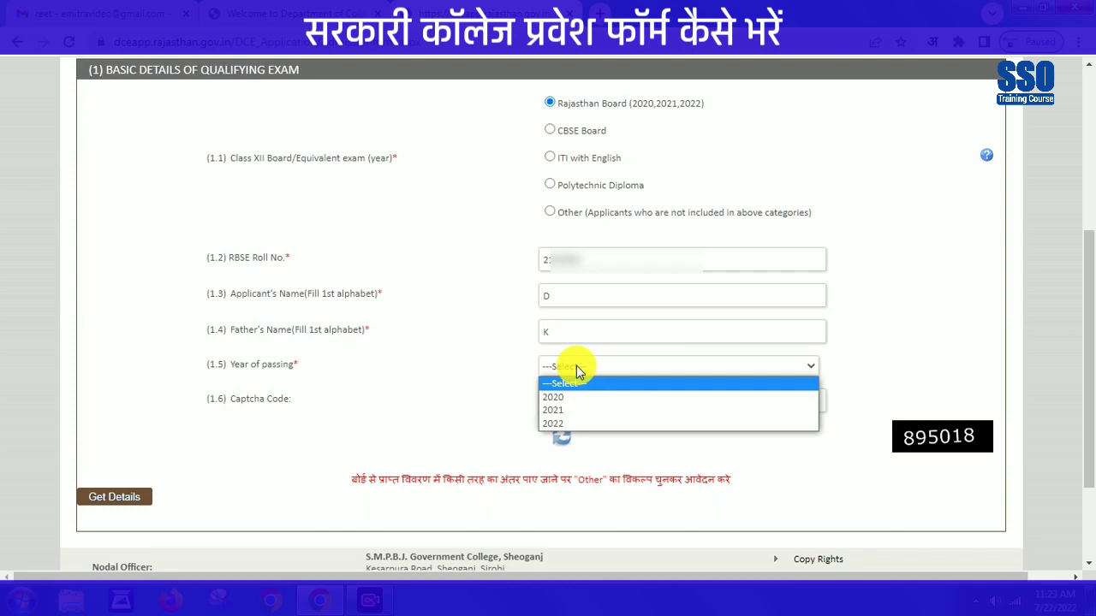
left_click(569, 410)
left_click(568, 408)
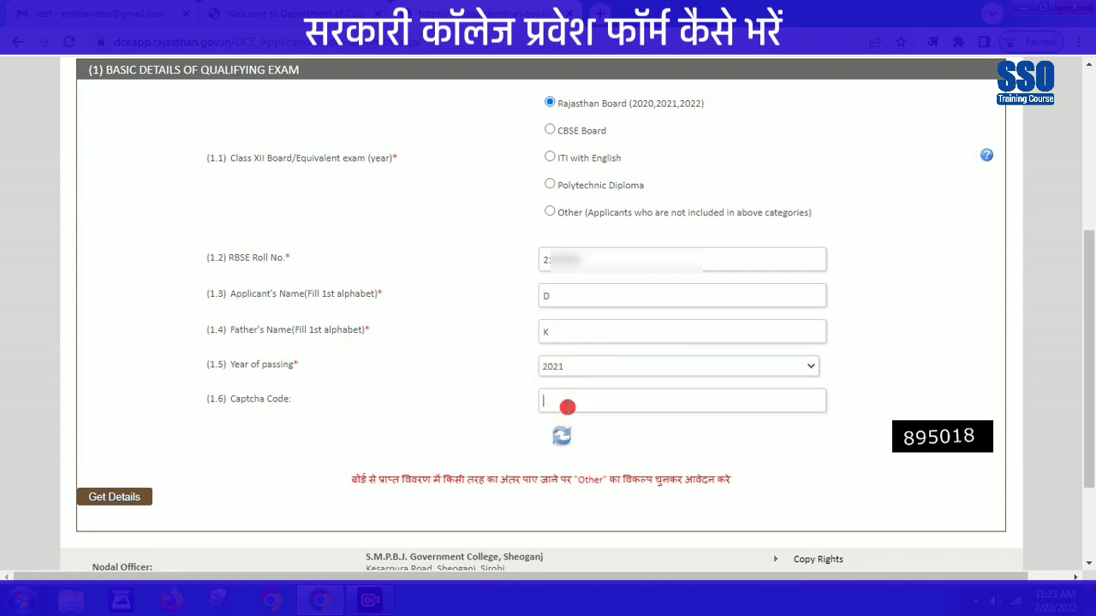
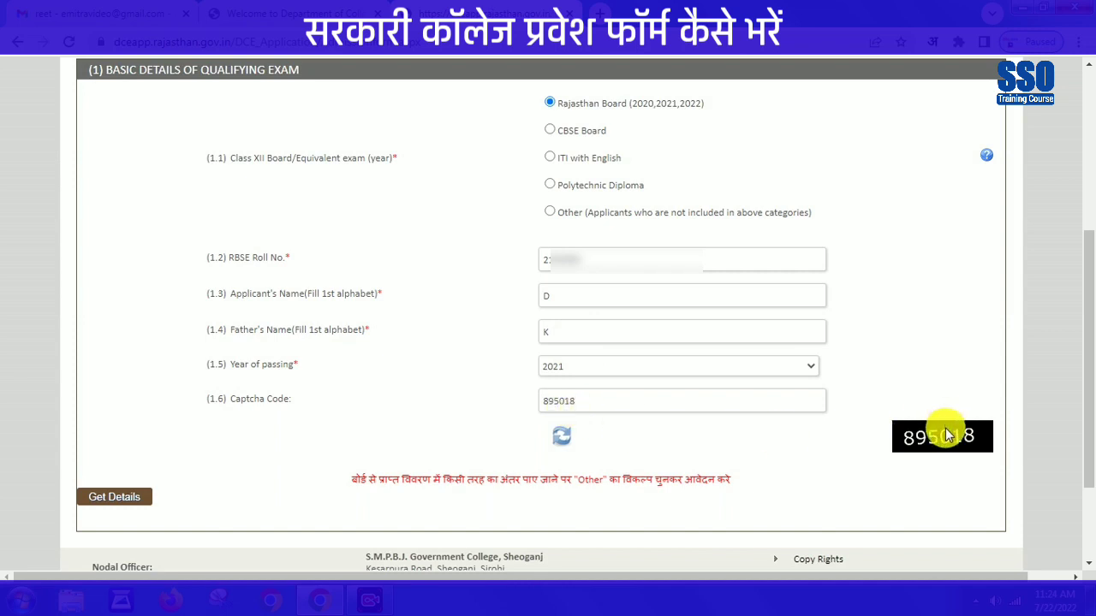
left_click(135, 499)
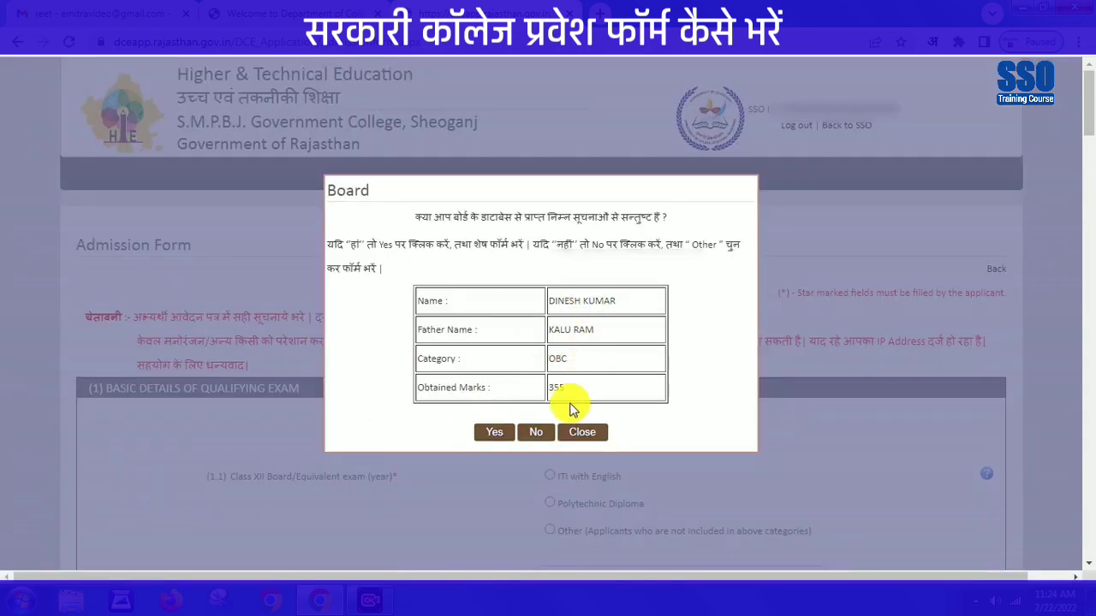
left_click(494, 433)
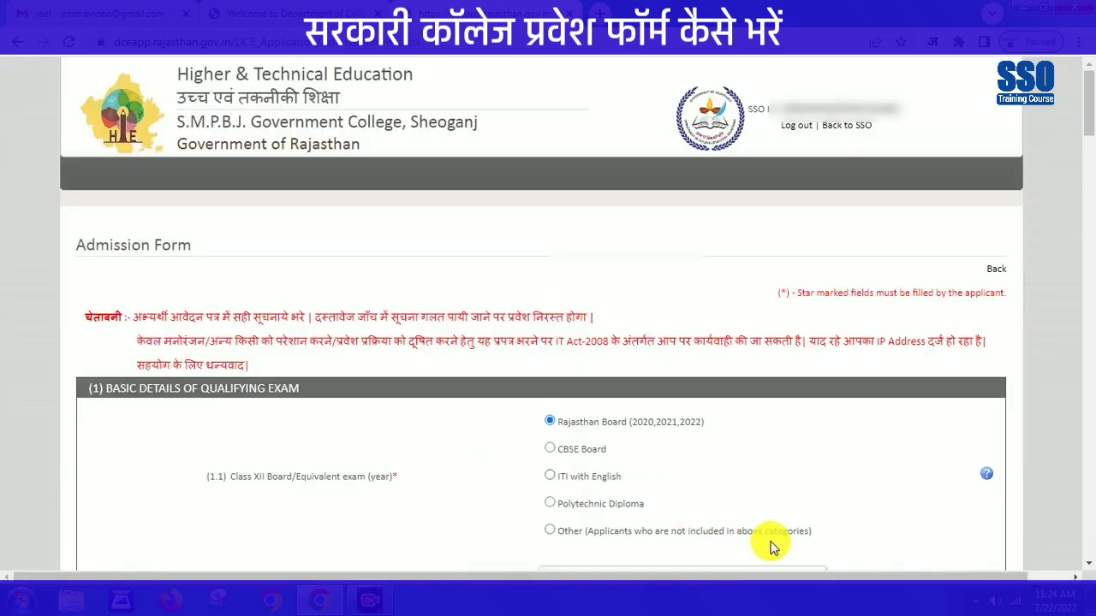
- Answer No to the Creamy Layer question
scroll(800, 390, "down", 7)
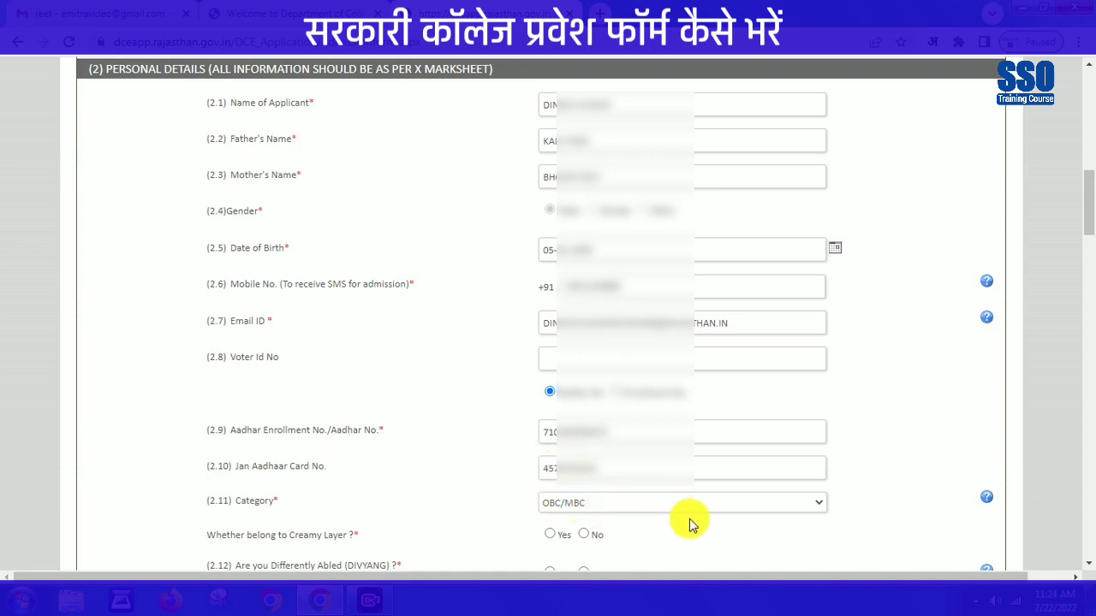
scroll(881, 563, "down", 5)
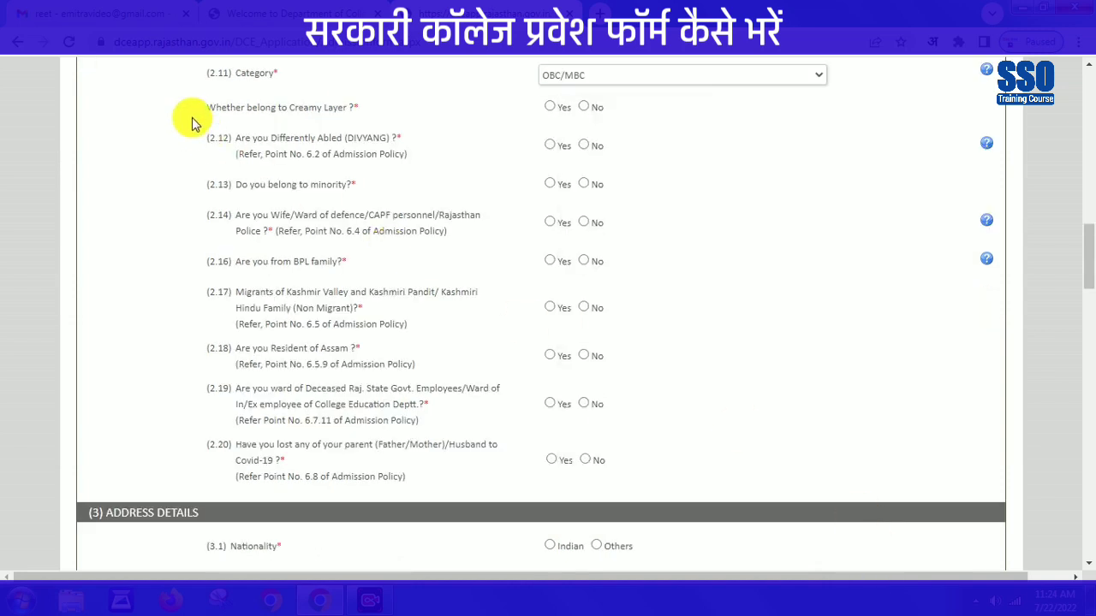
left_click_drag(217, 107, 348, 103)
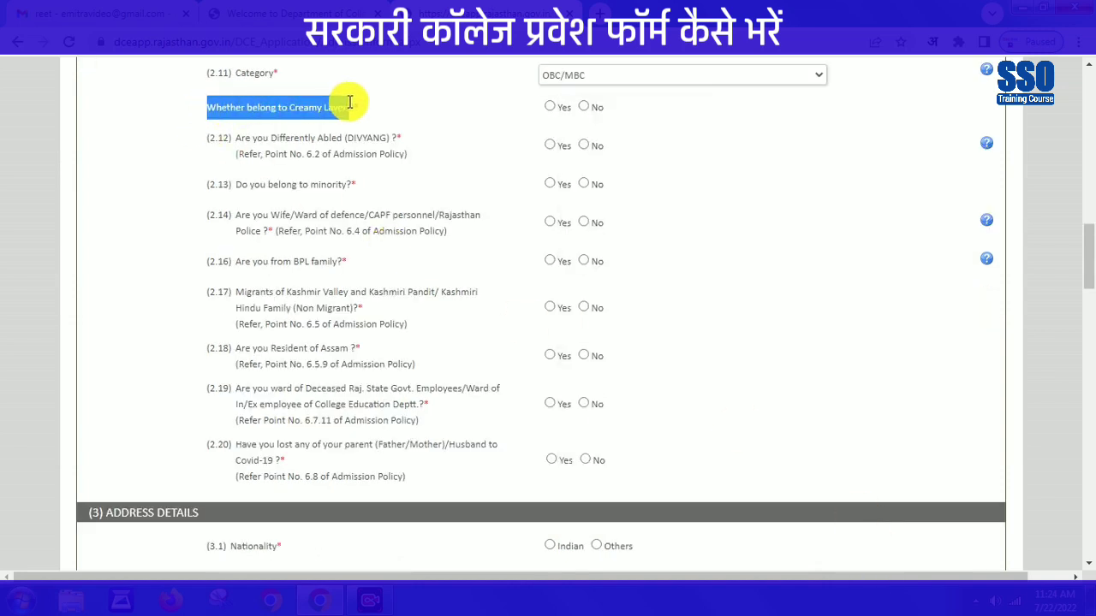
left_click(479, 117)
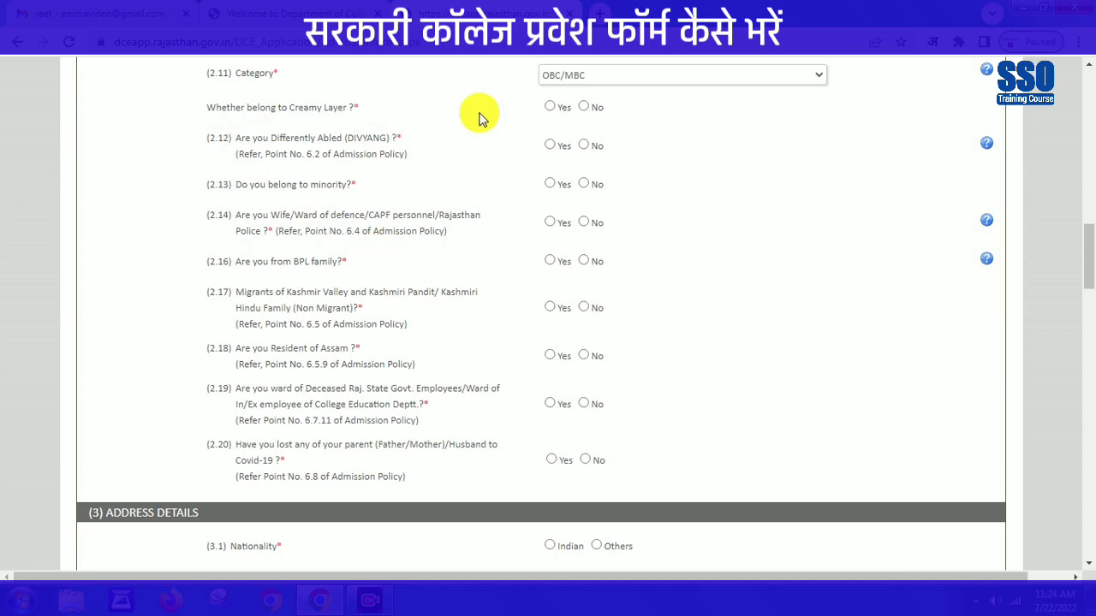
left_click(552, 109)
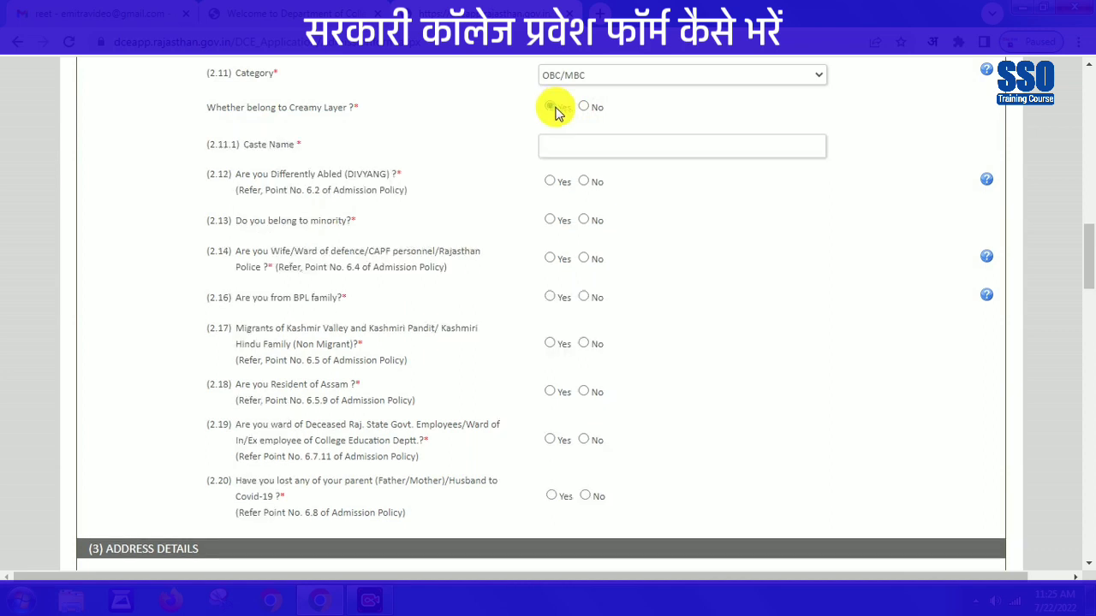
left_click(579, 145)
left_click(587, 108)
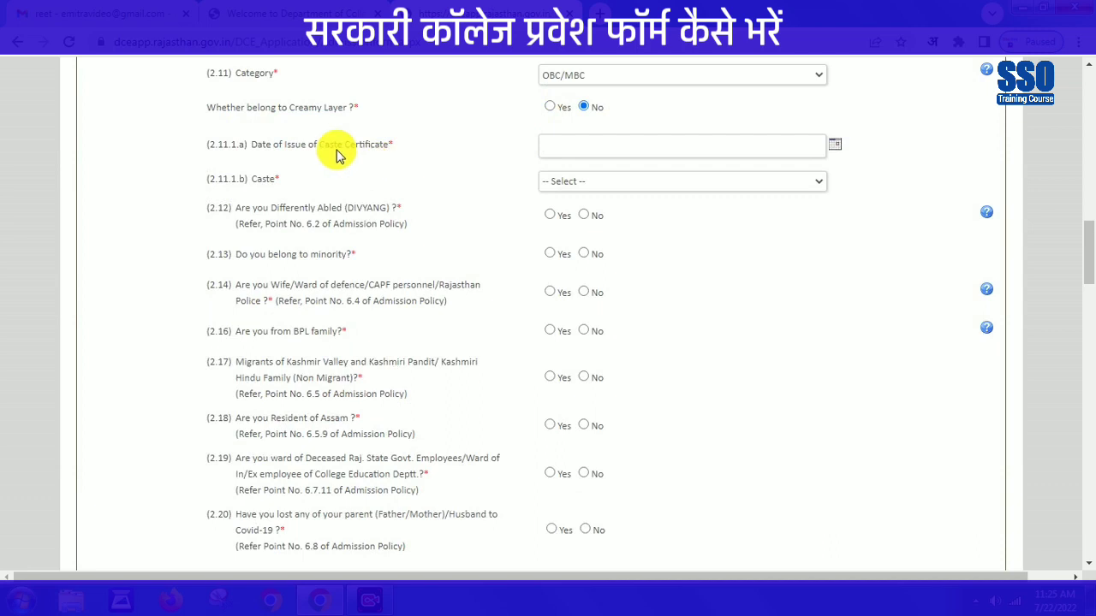
- Set the caste certificate issue date to 28/07/2021
left_click(561, 144)
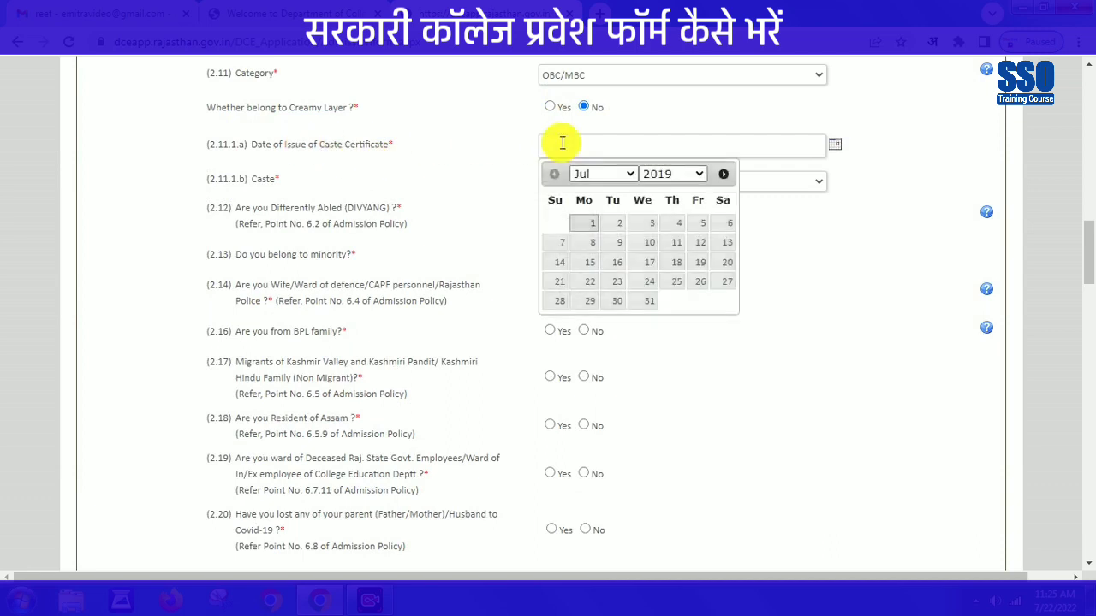
left_click(677, 173)
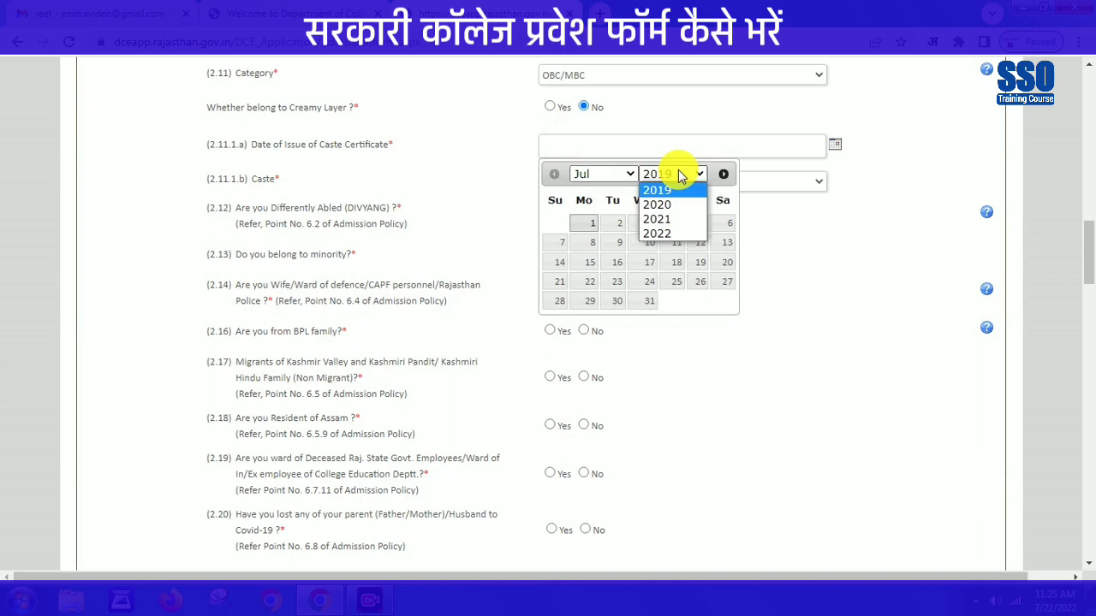
key("Down")
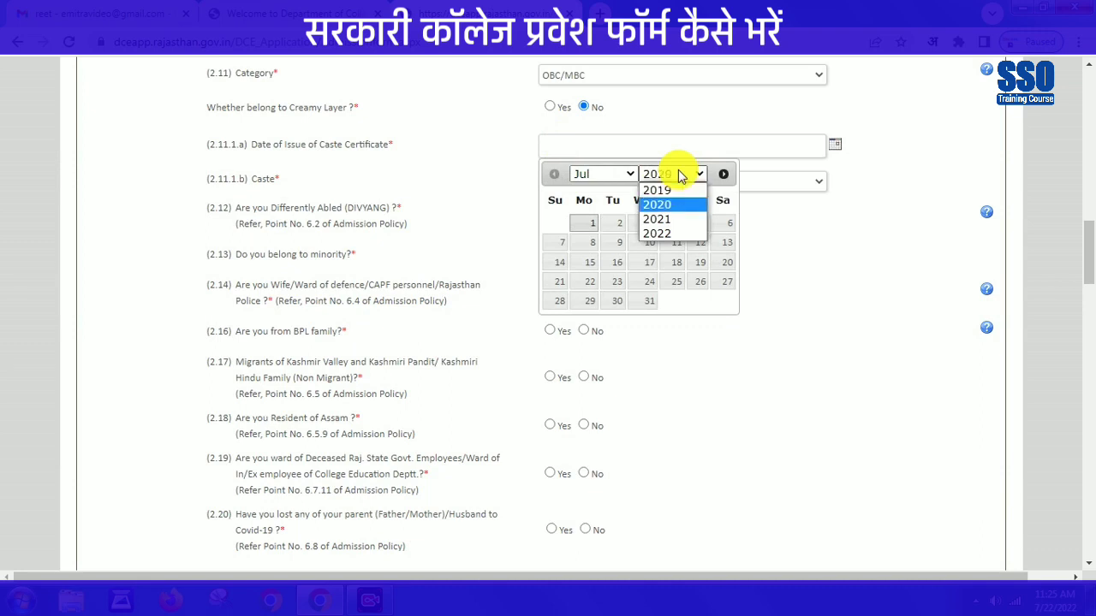
left_click(665, 218)
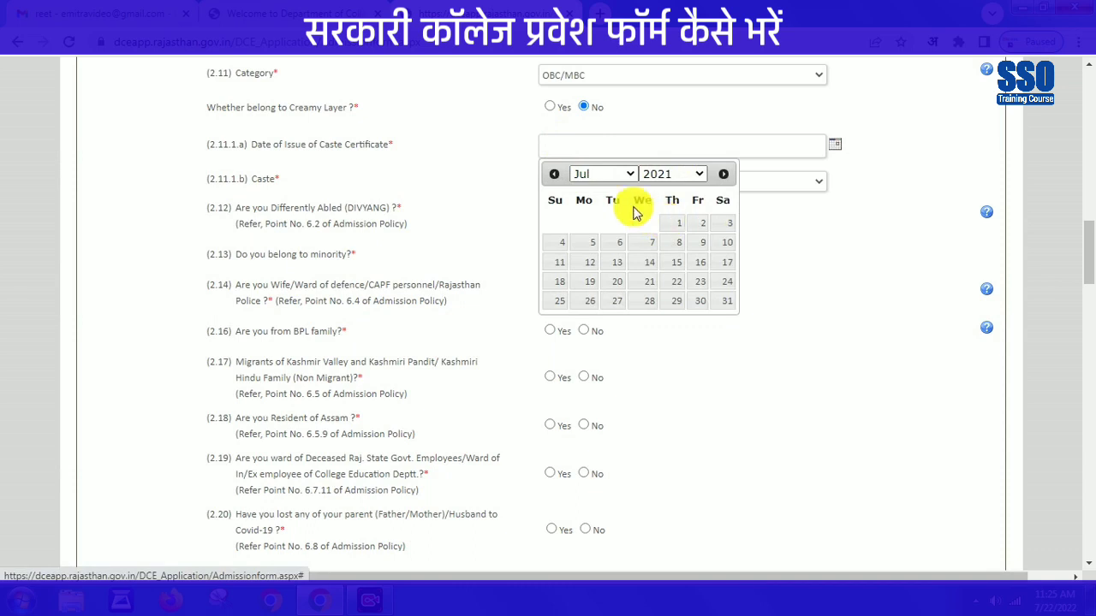
left_click(609, 173)
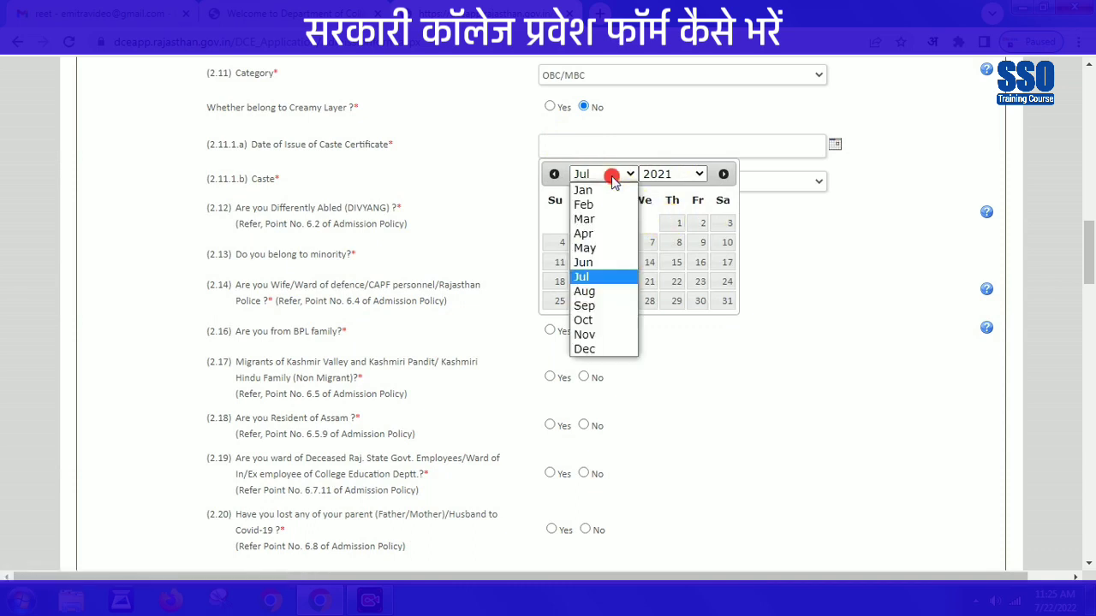
left_click(597, 277)
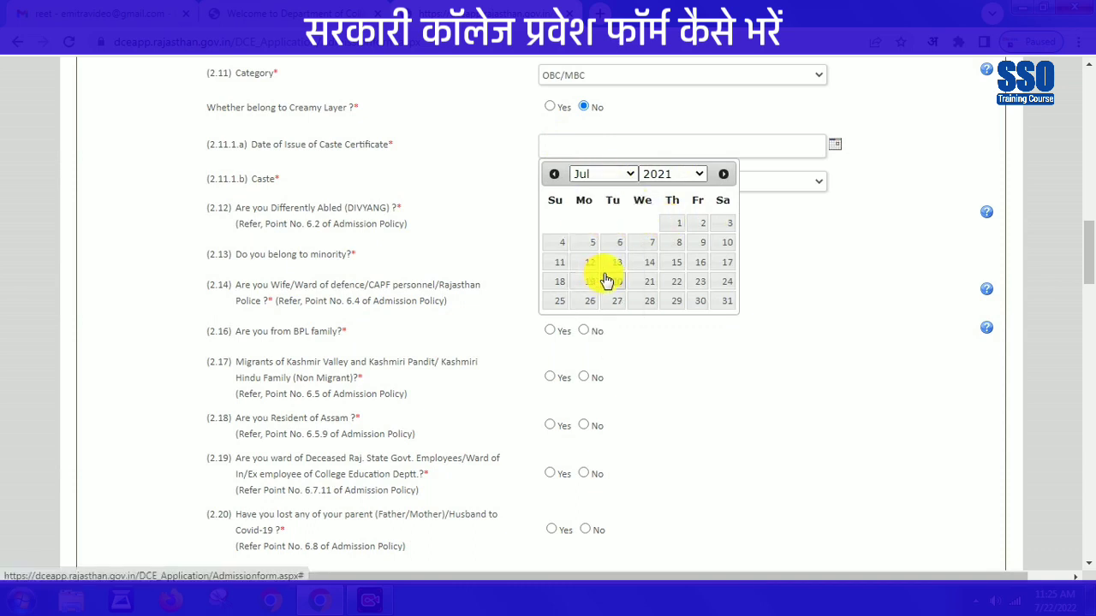
left_click(650, 299)
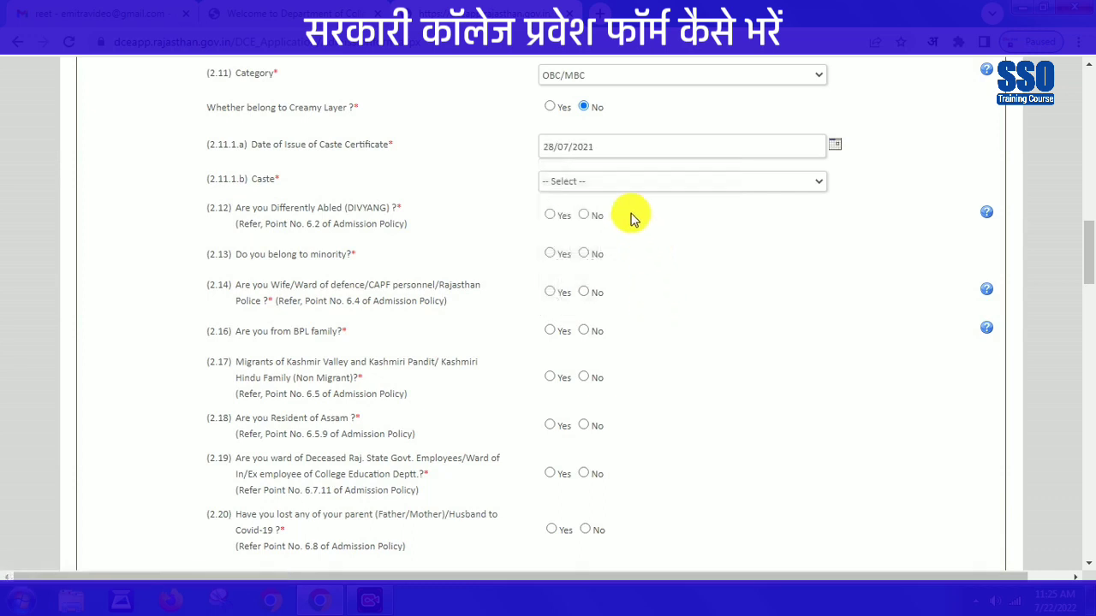
- Select Raika/Rebari/Debasi as the caste
left_click(613, 183)
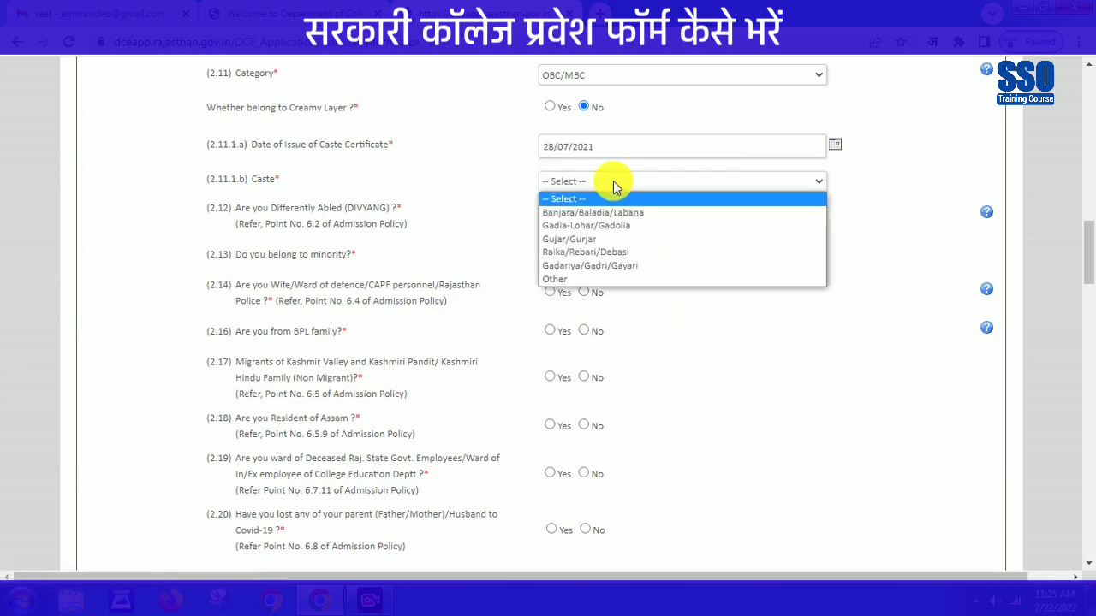
left_click(604, 253)
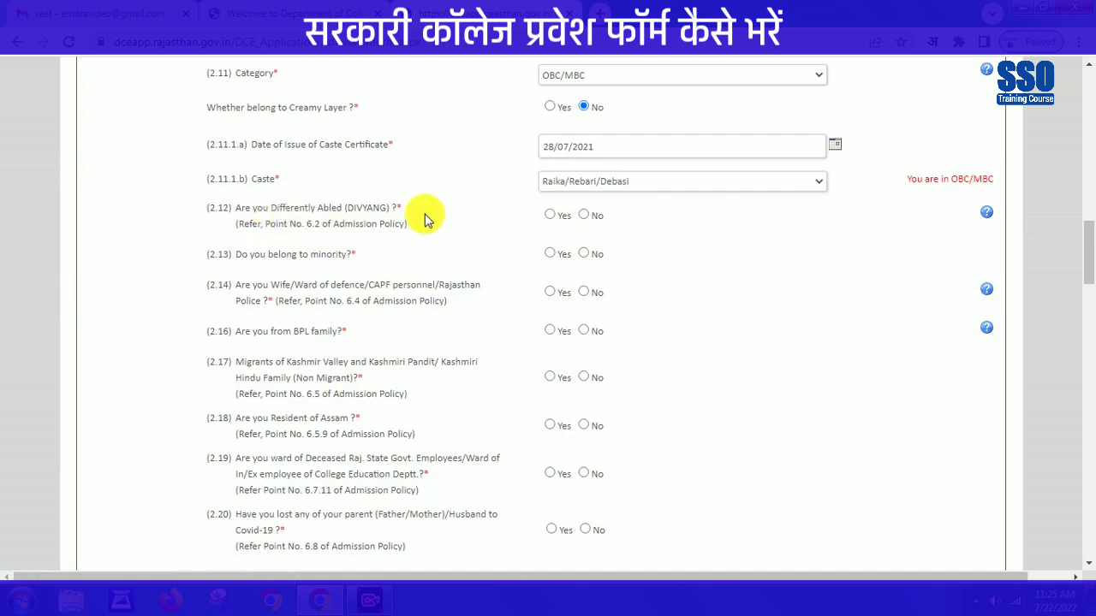
left_click(594, 189)
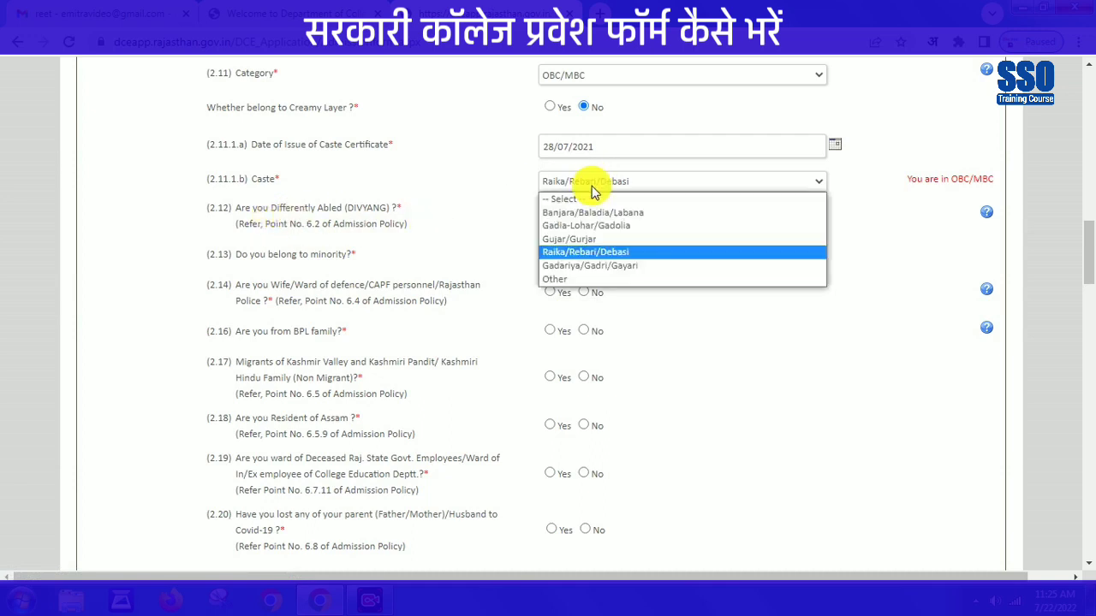
left_click(506, 177)
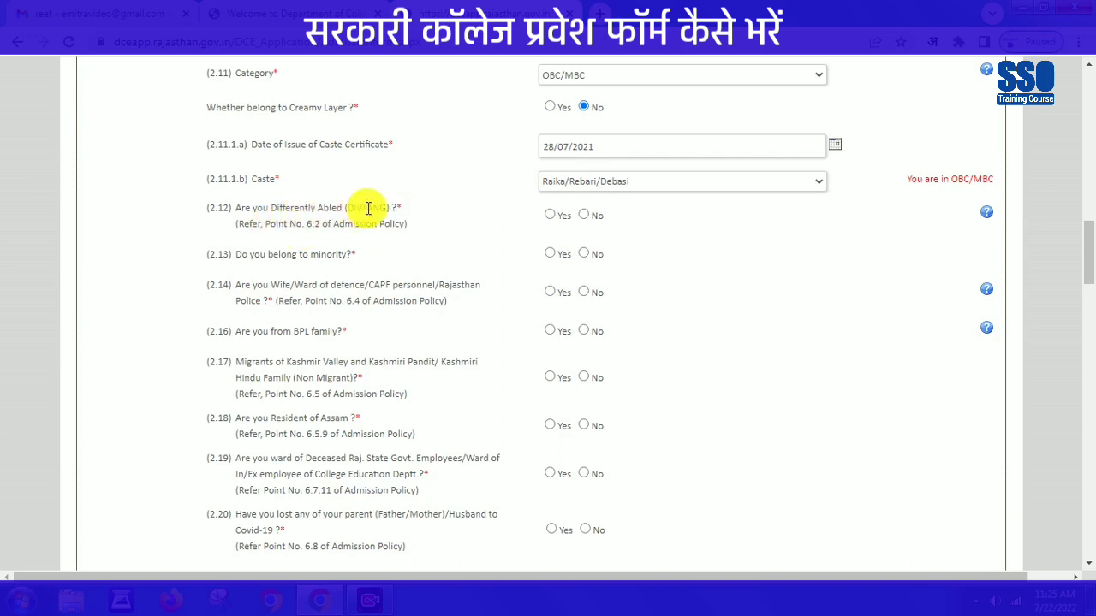
- Answer Yes to BPL family; No to divyang, minority, defence ward, Kashmiri, Assam, deceased-employee, Covid questions
left_click(586, 218)
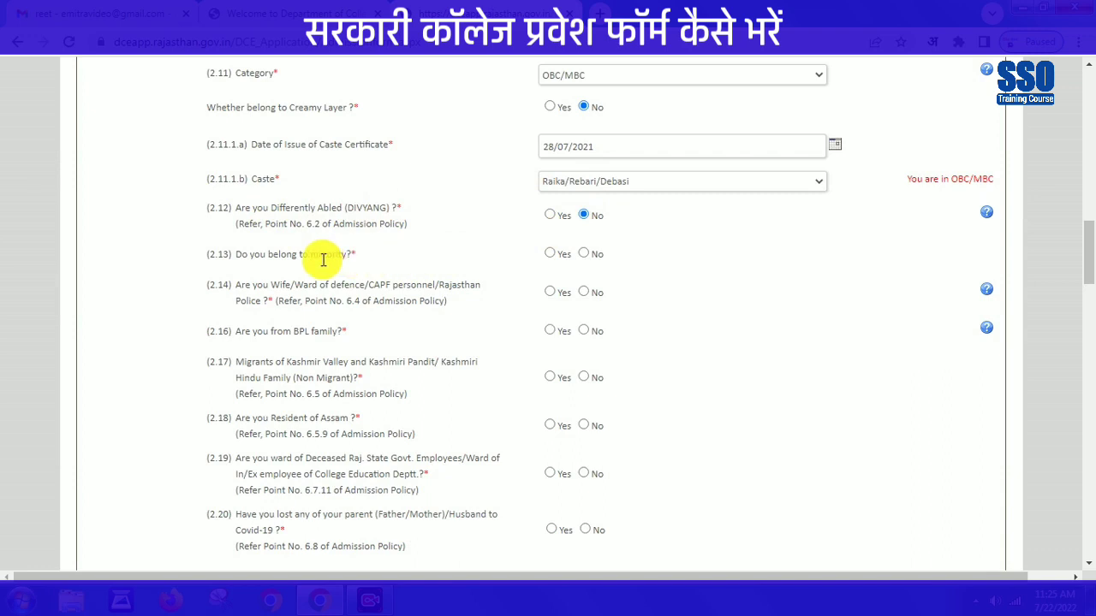
left_click(585, 256)
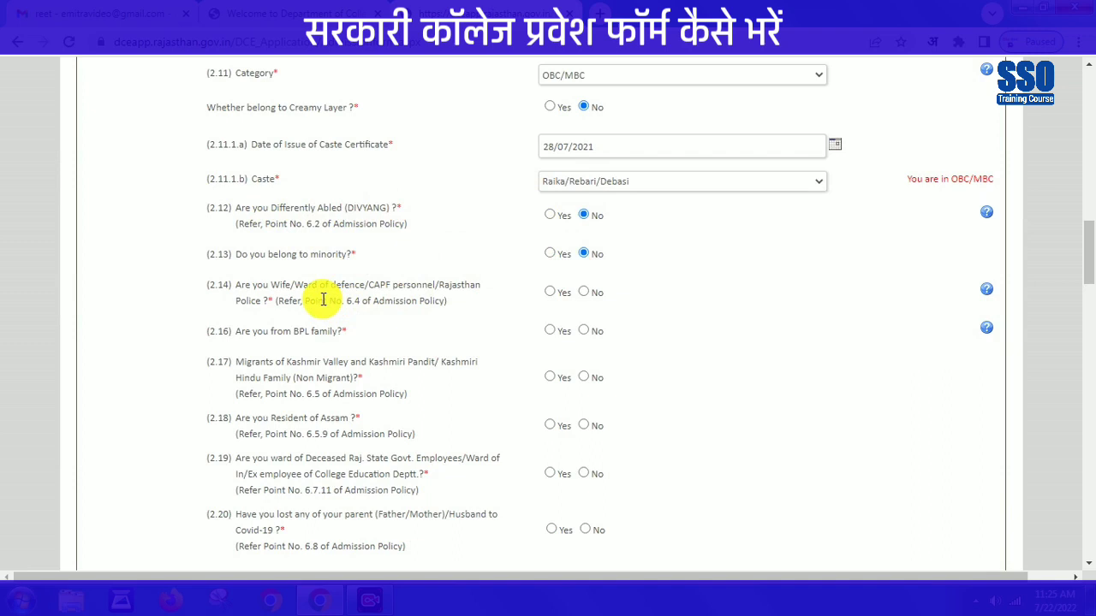
left_click(584, 292)
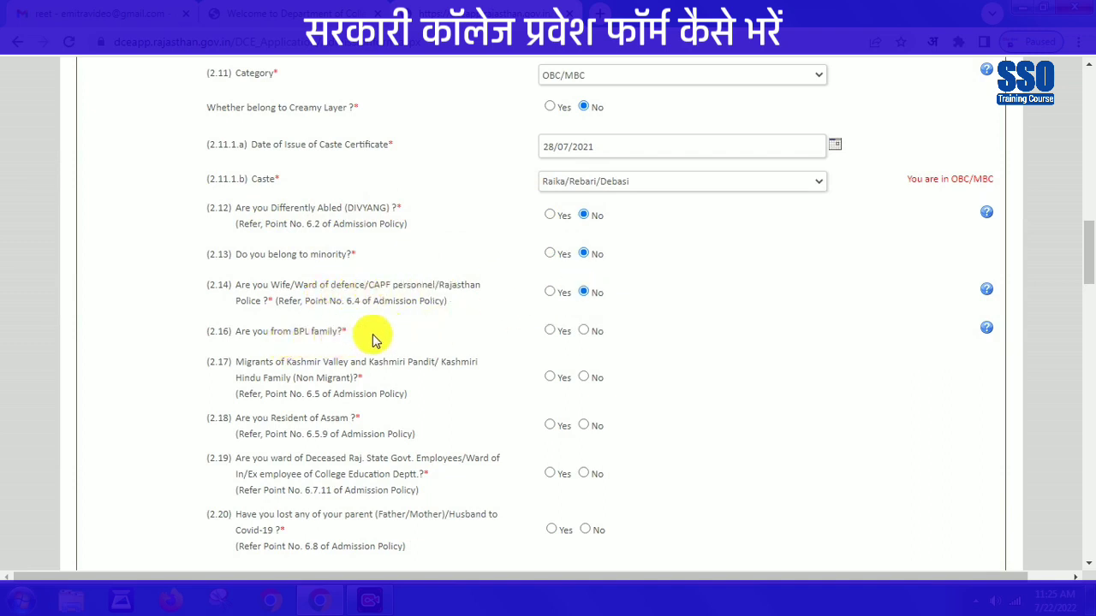
left_click(550, 331)
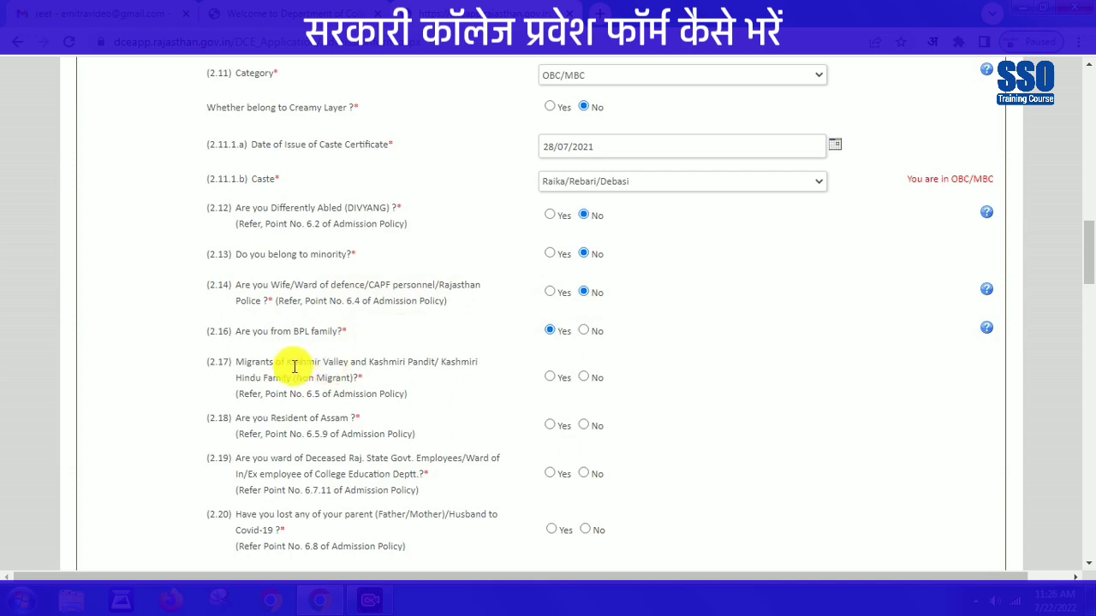
left_click(583, 377)
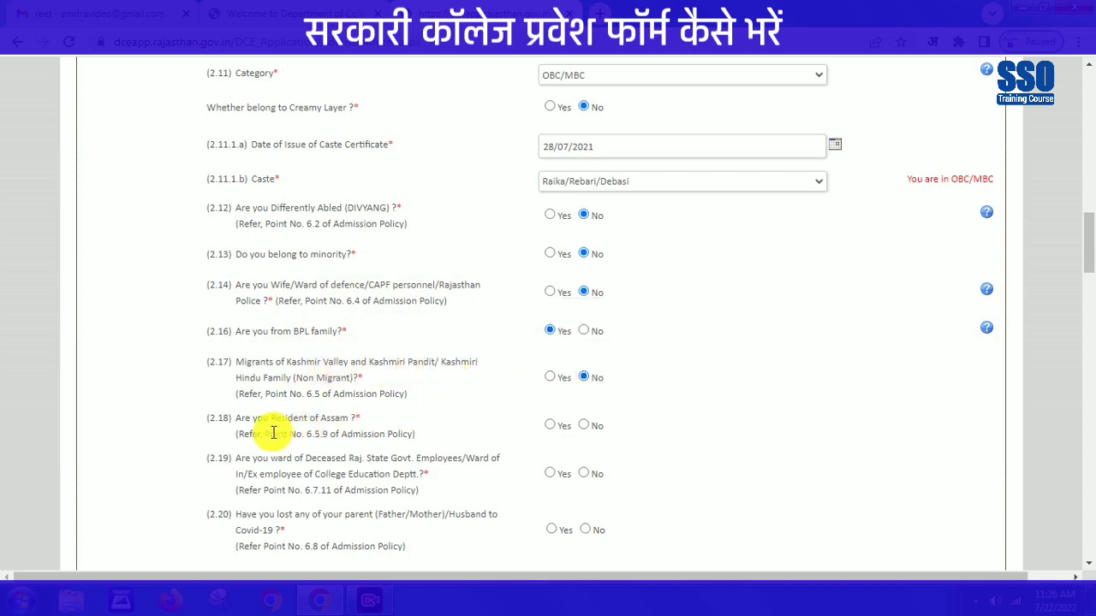
left_click(584, 426)
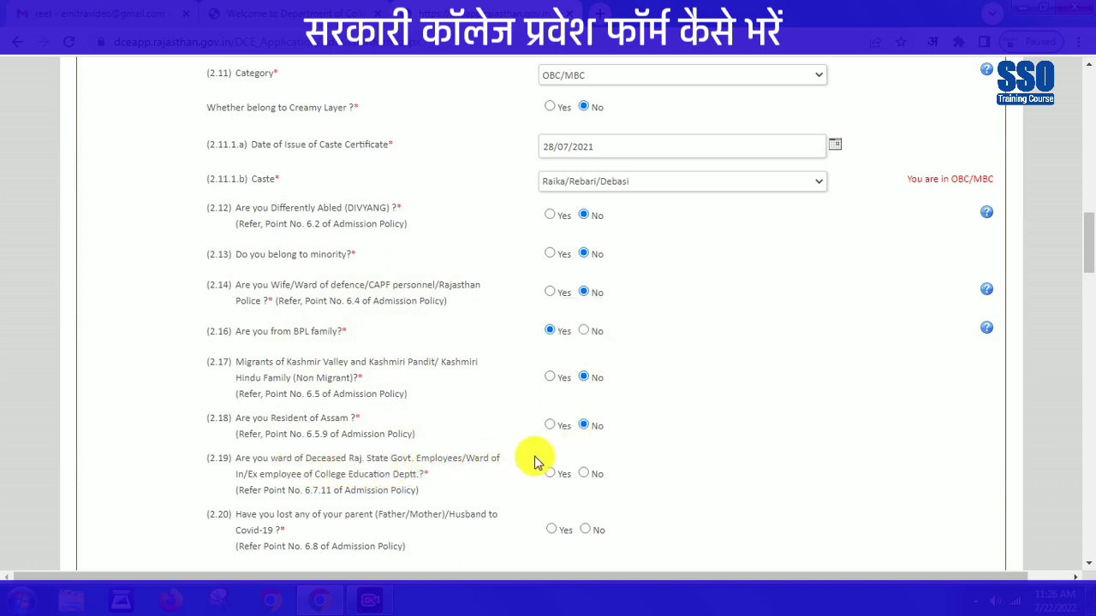
left_click(584, 474)
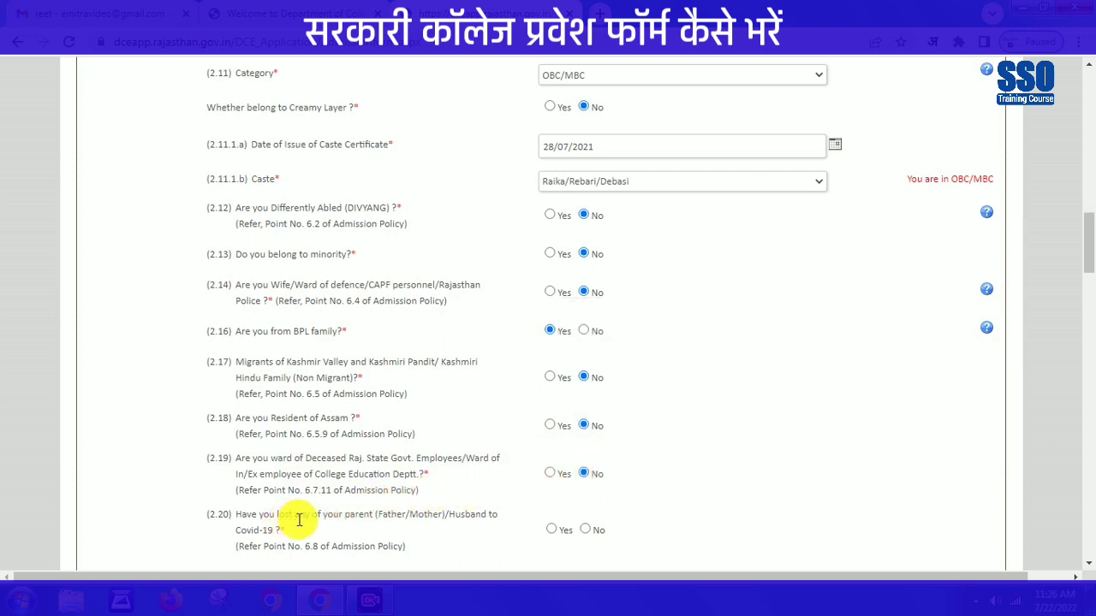
left_click(586, 529)
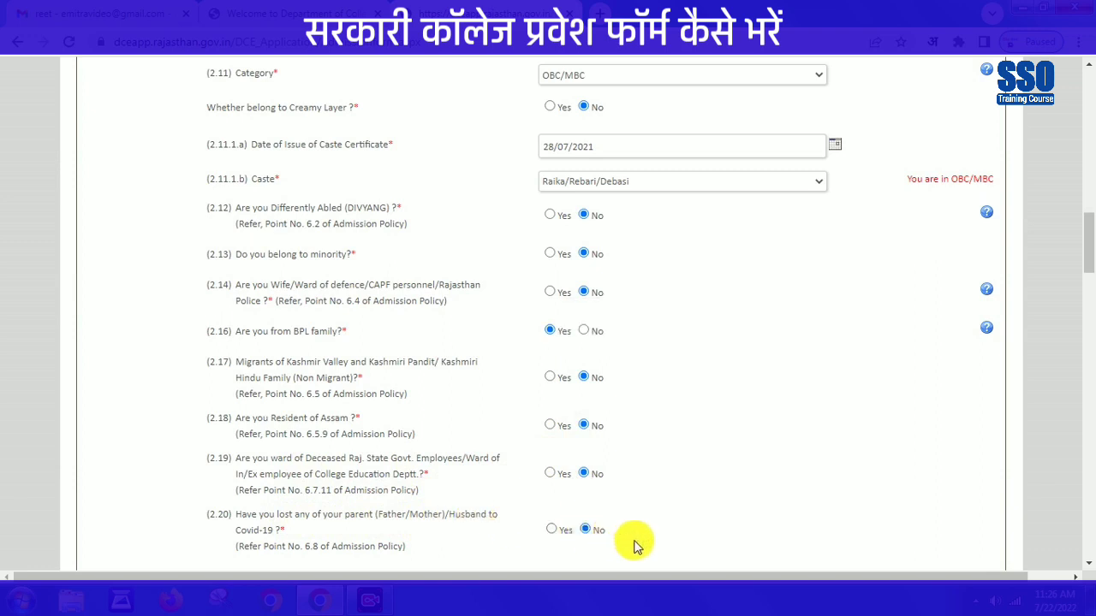
- Set nationality to Indian and confirm bonafide Rajasthan residency
scroll(873, 557, "down", 5)
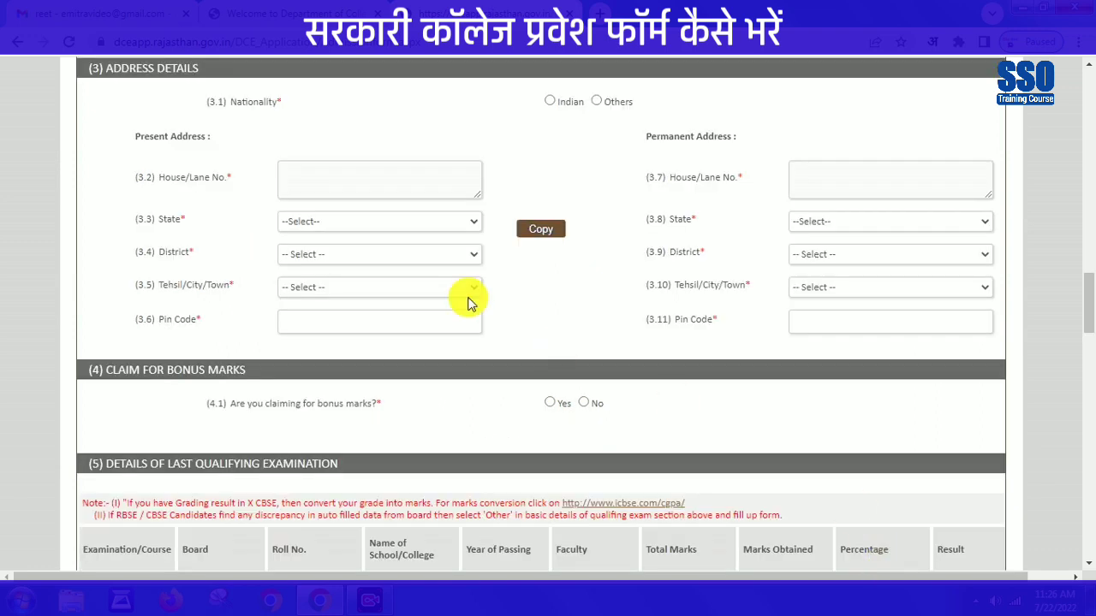
left_click(306, 177)
left_click(551, 102)
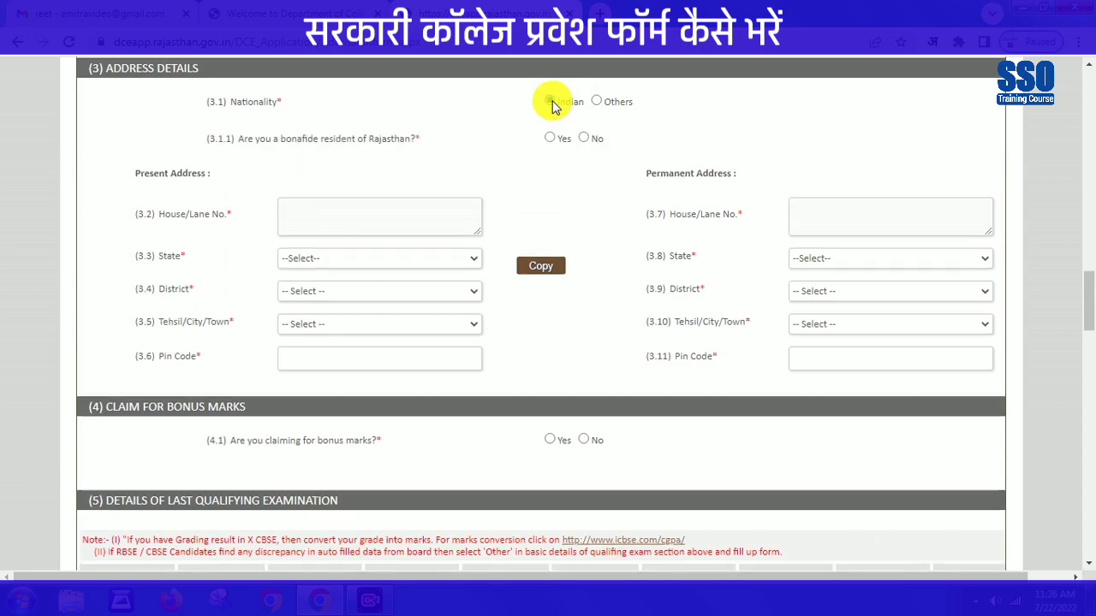
left_click(550, 138)
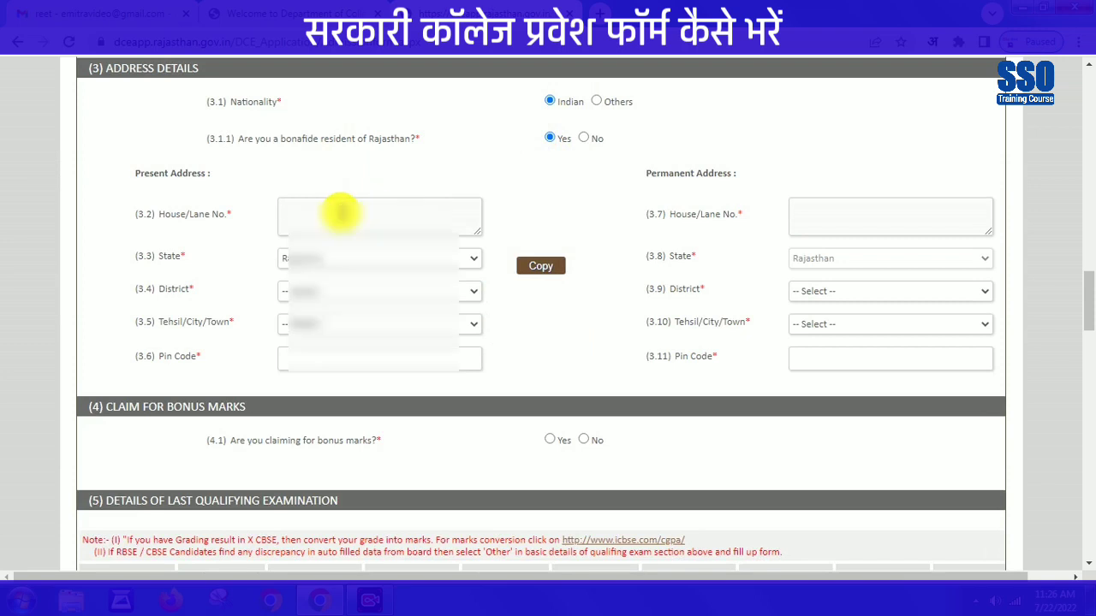
- Enter the present address's house/lane details
left_click(340, 214)
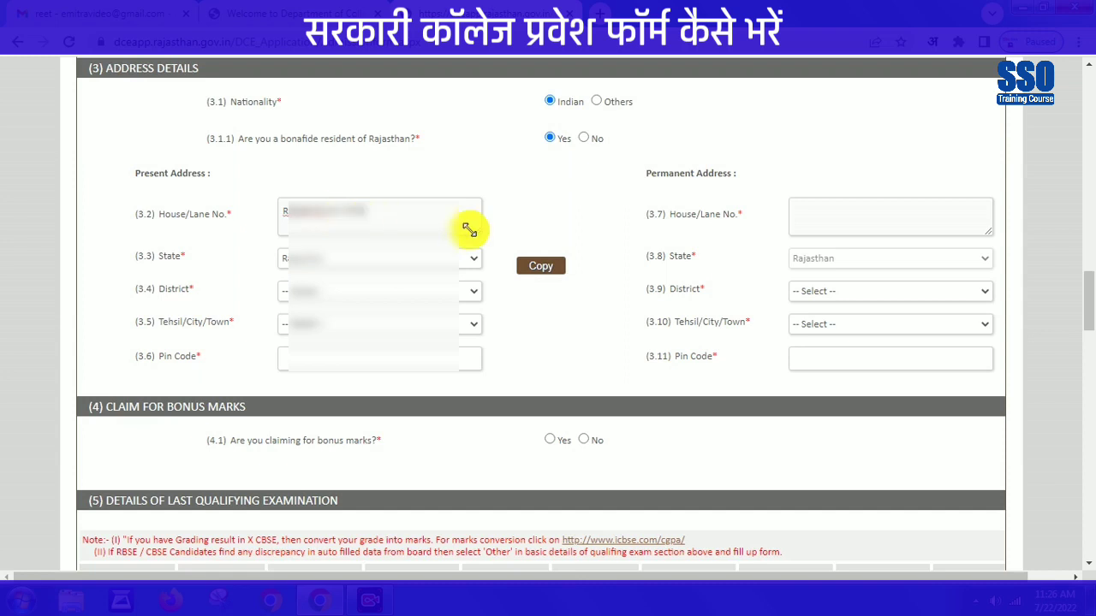
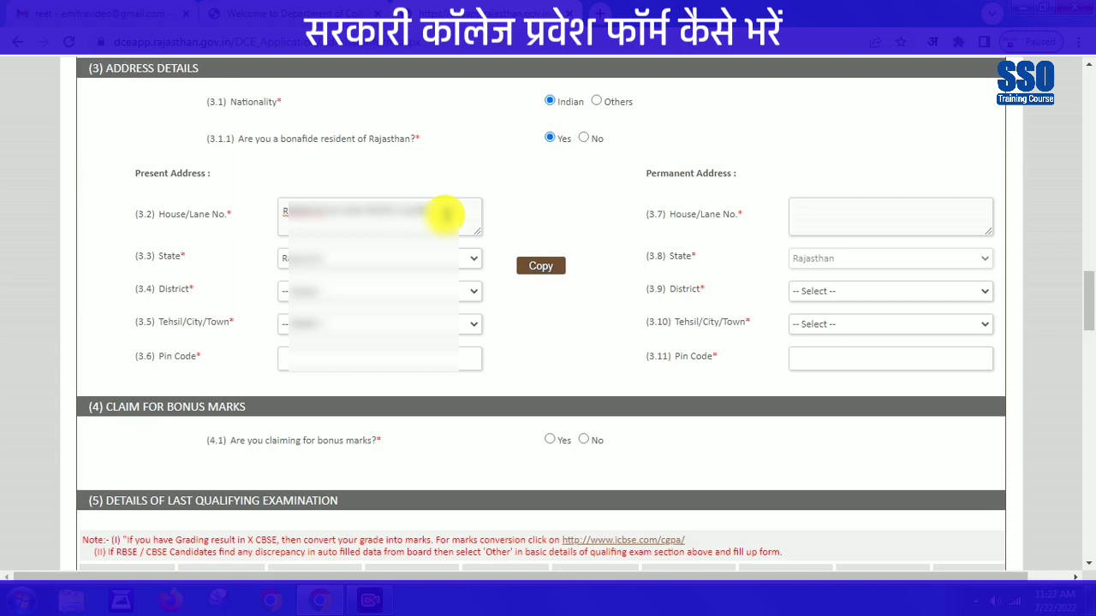
- Choose the present district and tehsil, enter the pin code, and copy it to permanent address
left_click(375, 289)
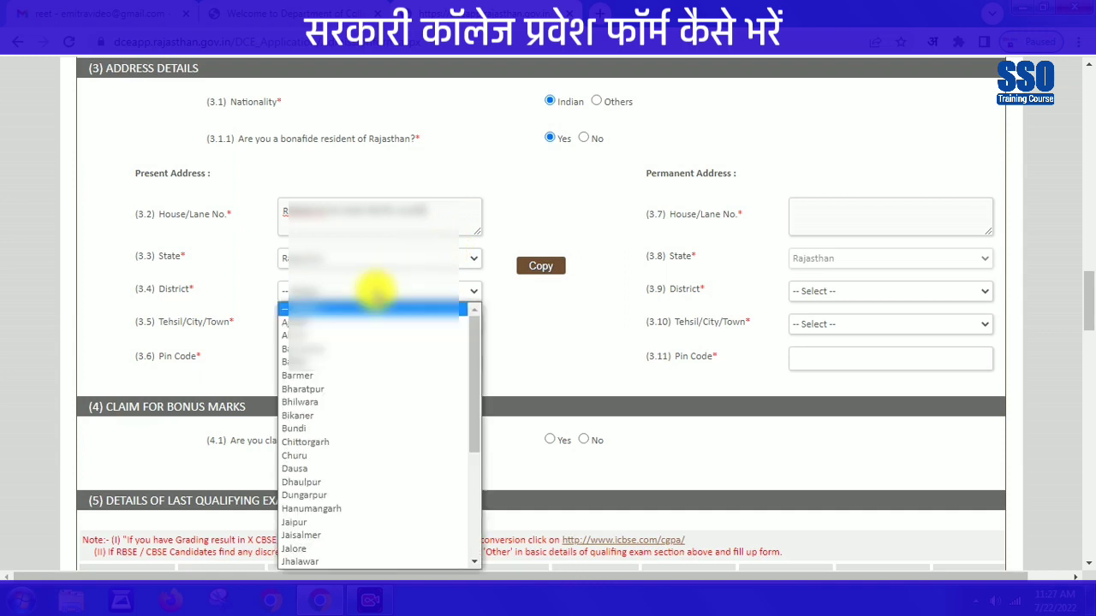
type("jal")
key("Return")
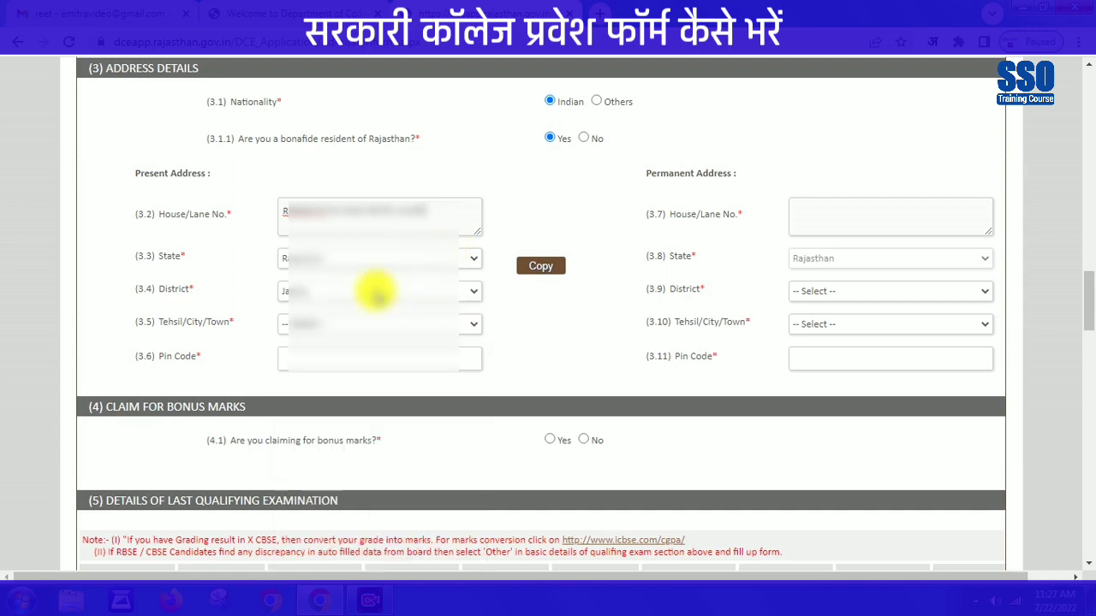
left_click(363, 325)
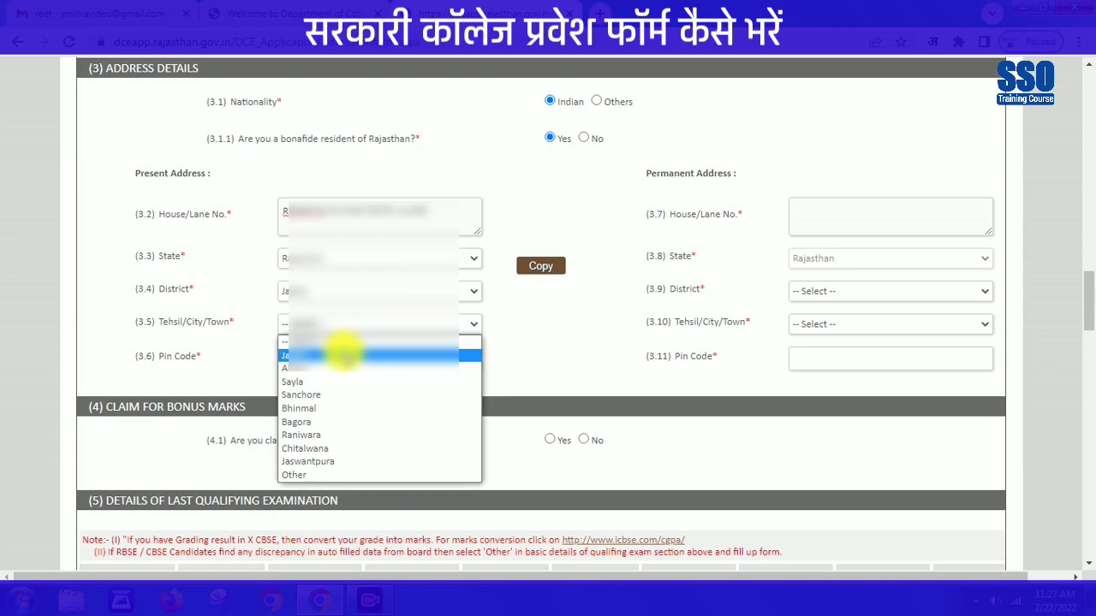
left_click(327, 364)
left_click(327, 361)
type("307029")
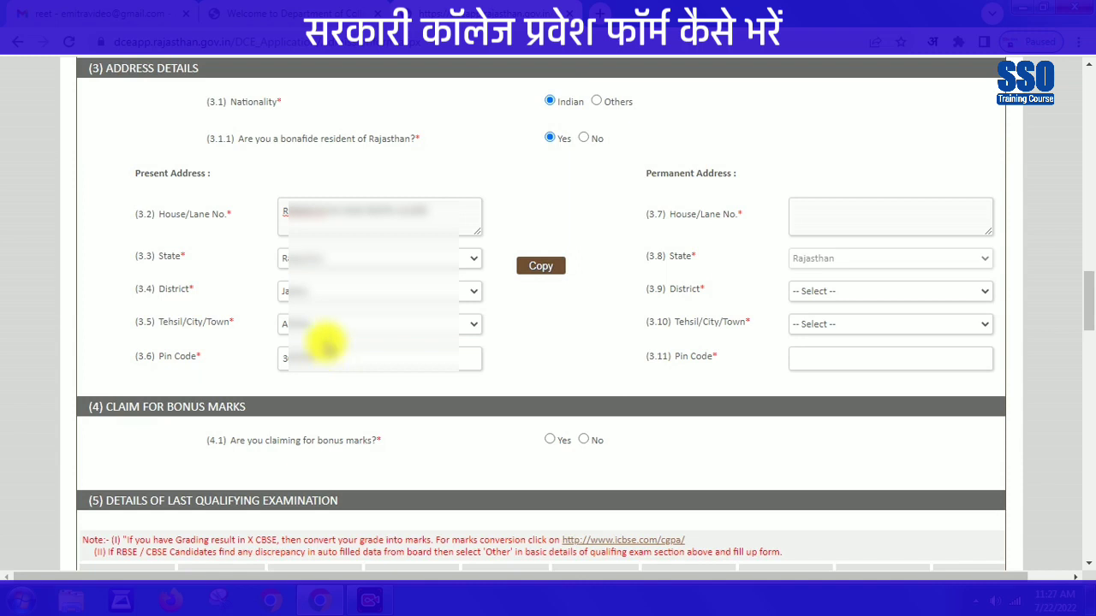
left_click(542, 270)
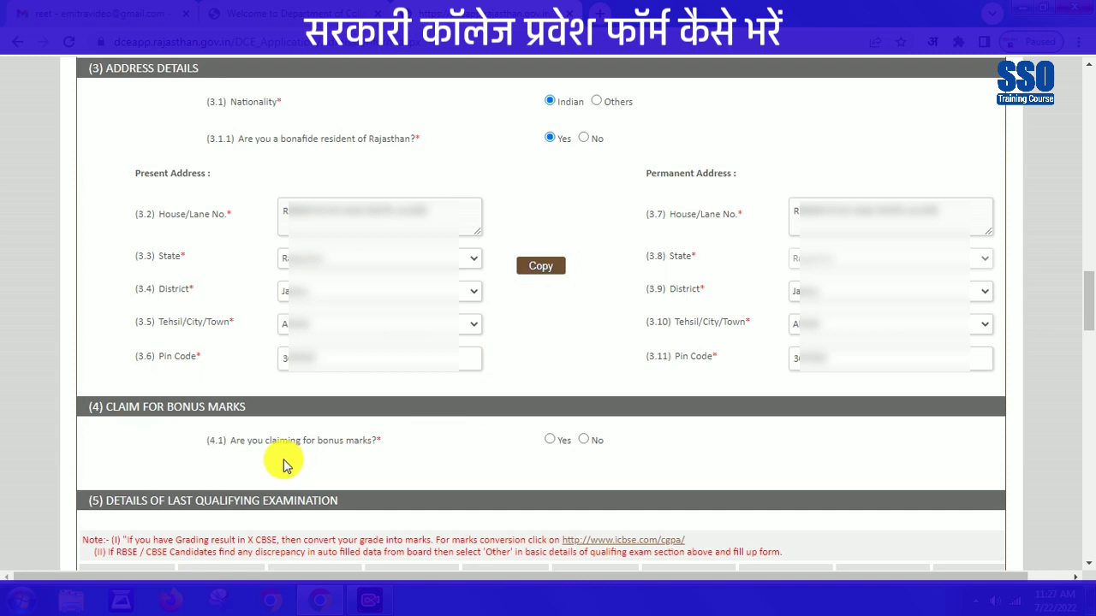
- Leave the bonus-marks claim at No after briefly checking the Bonus Type list
left_click(585, 441)
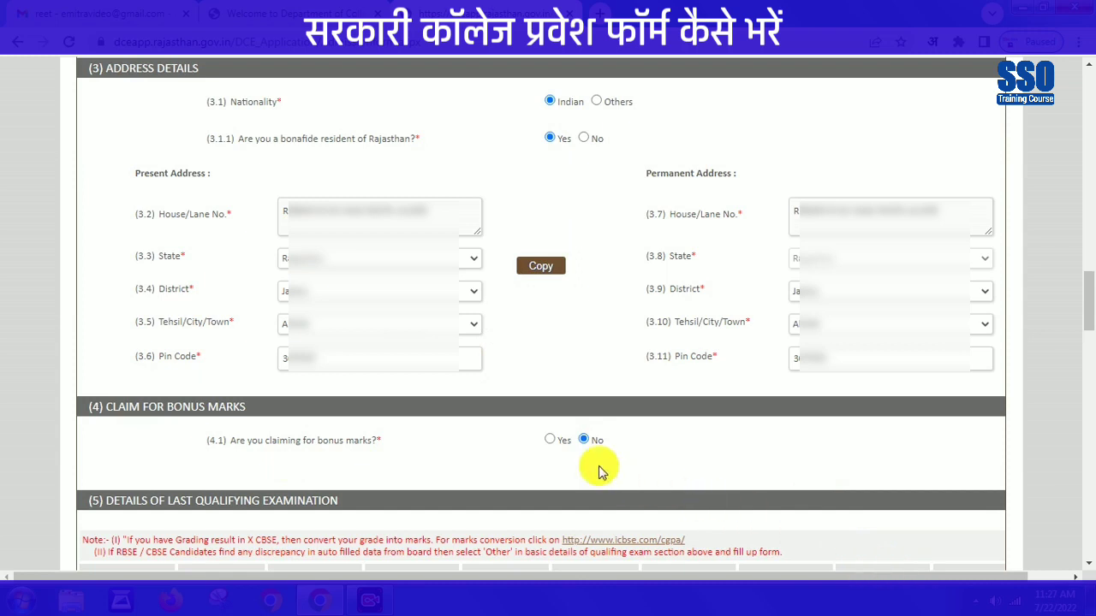
left_click(550, 442)
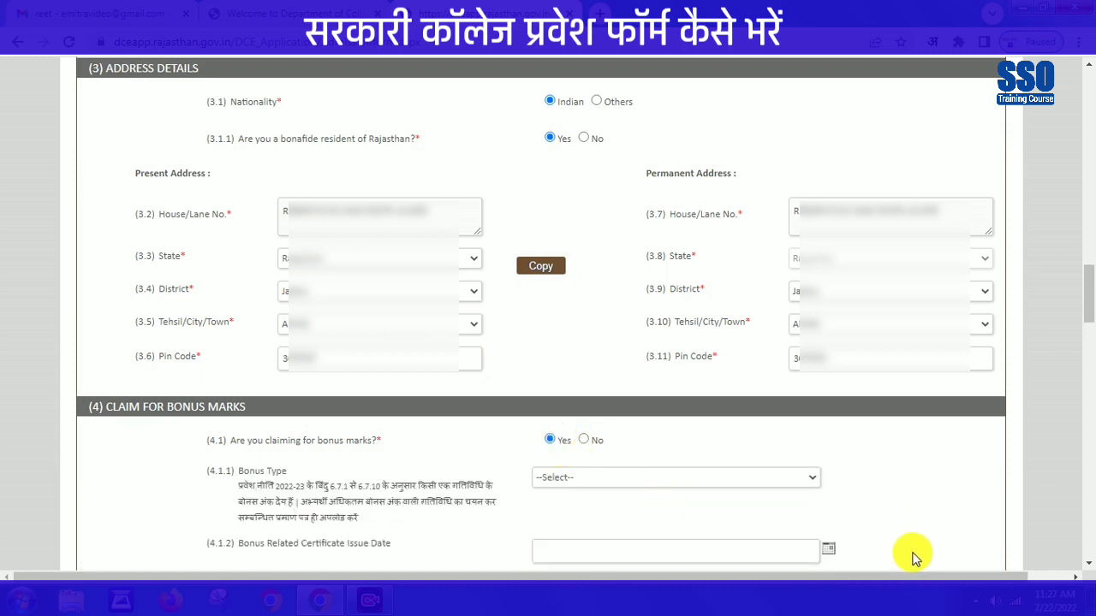
scroll(891, 569, "down", 4)
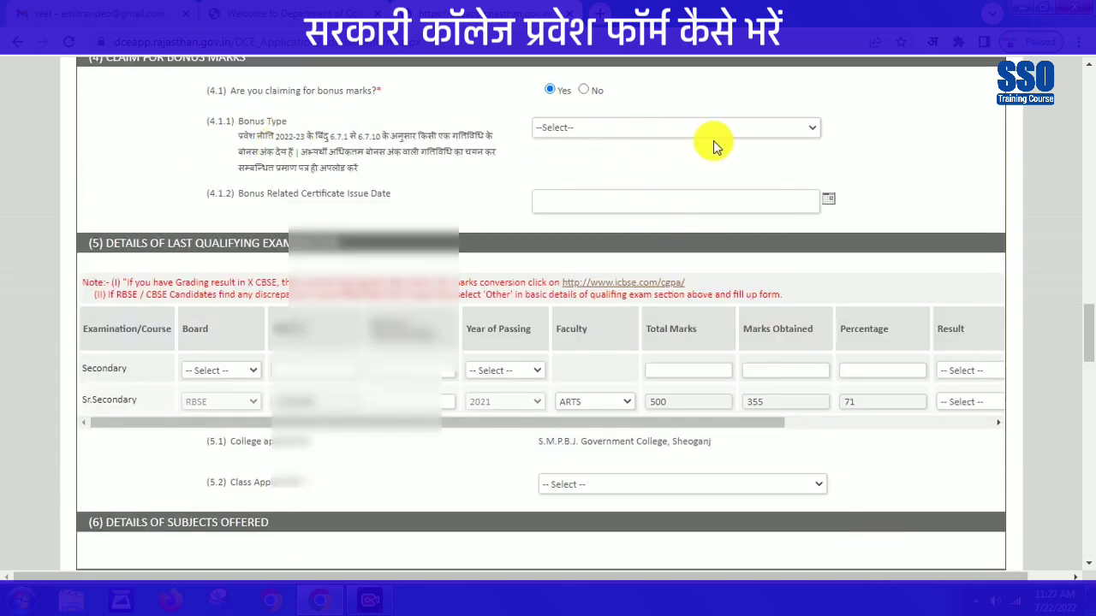
left_click(693, 129)
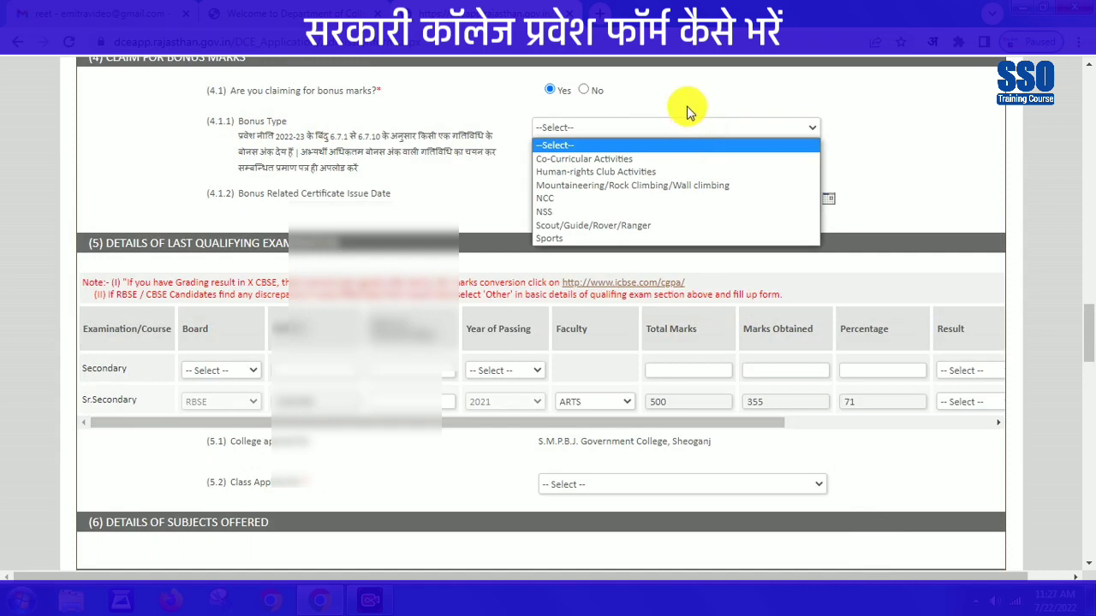
left_click(690, 111)
left_click(583, 91)
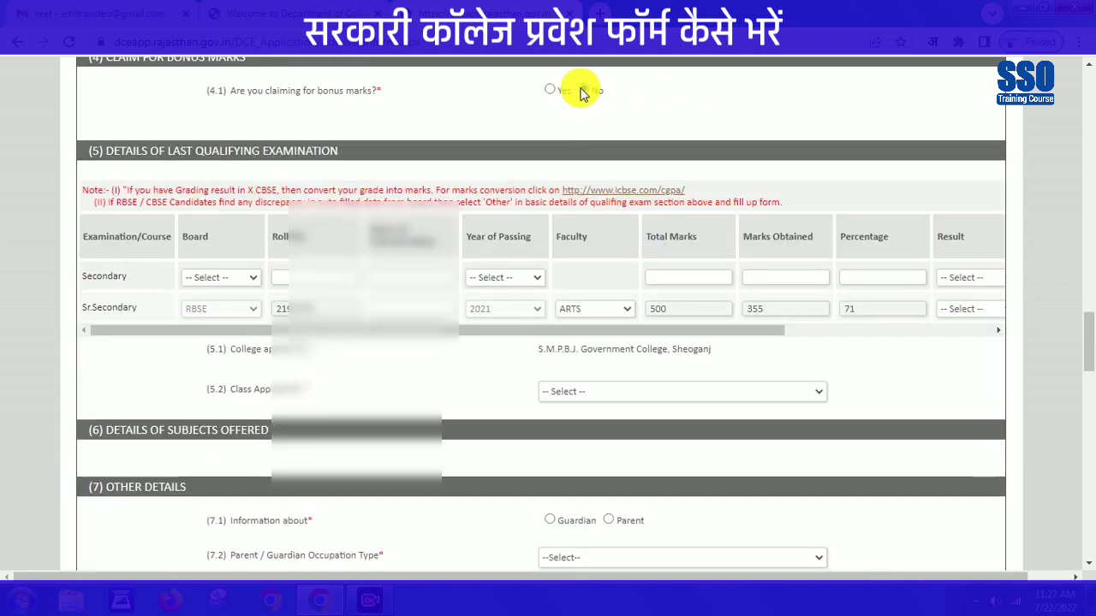
- Set Secondary board RBSE, enter roll number and school 'GOVT SR SEC SCHOOL PAVATA', copied to Sr.Secondary
left_click(225, 277)
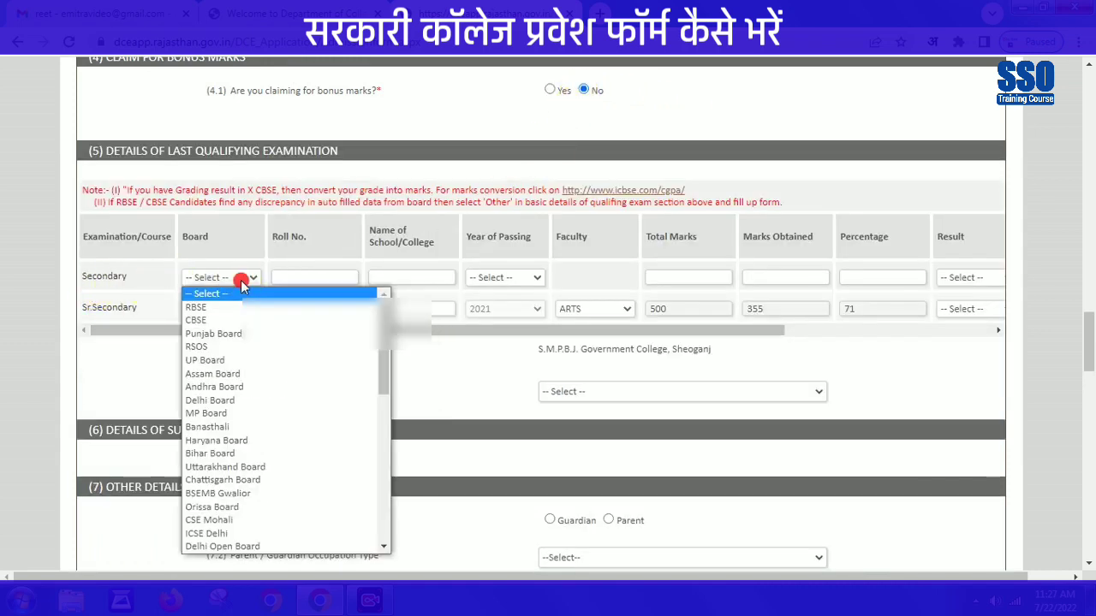
left_click(217, 308)
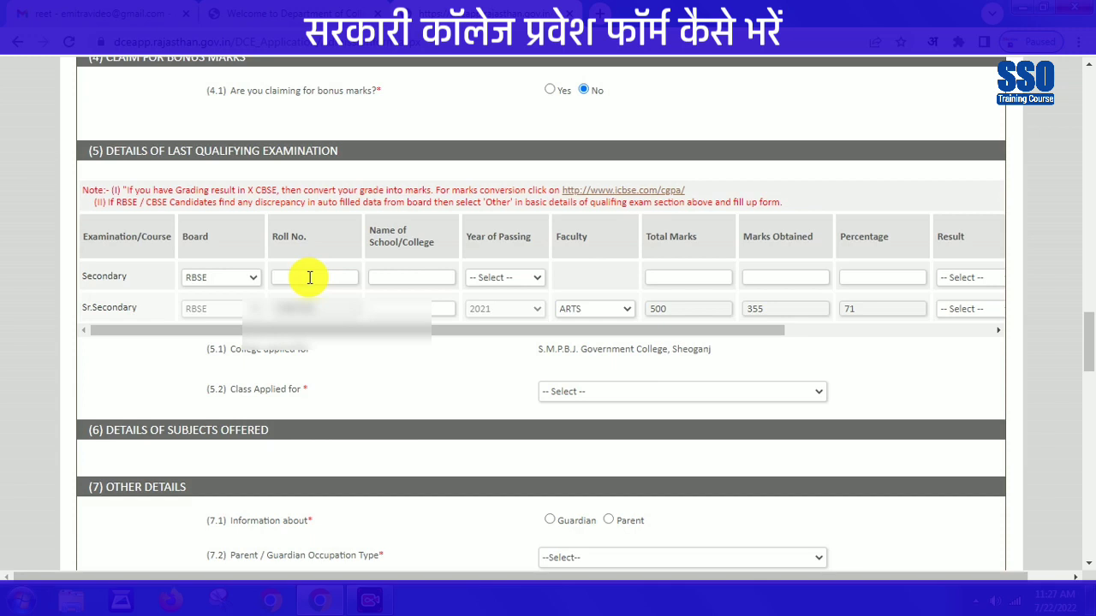
left_click(332, 276)
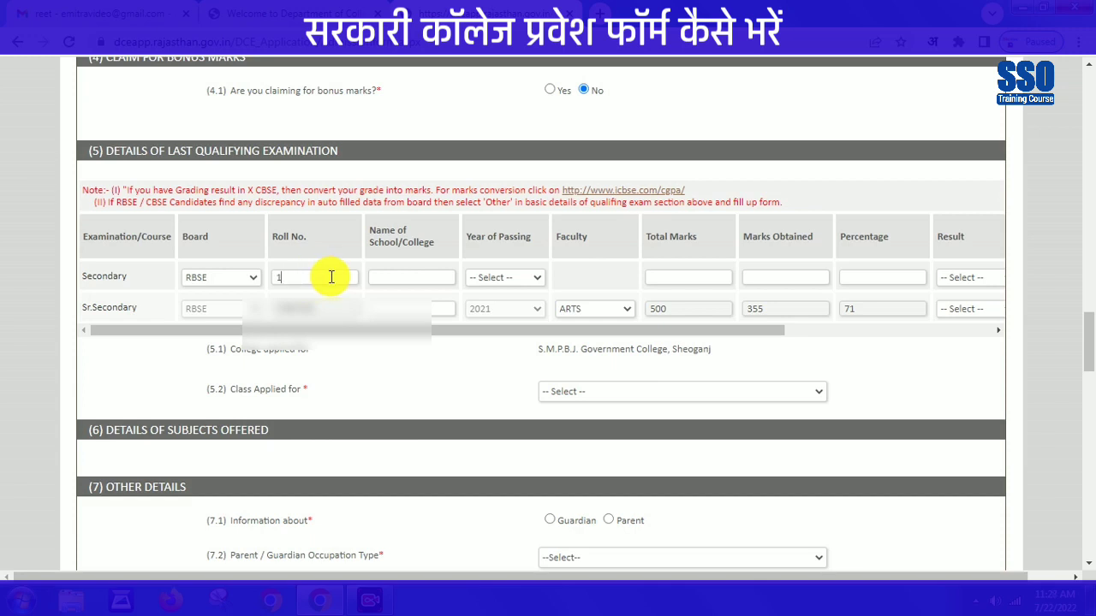
type("1")
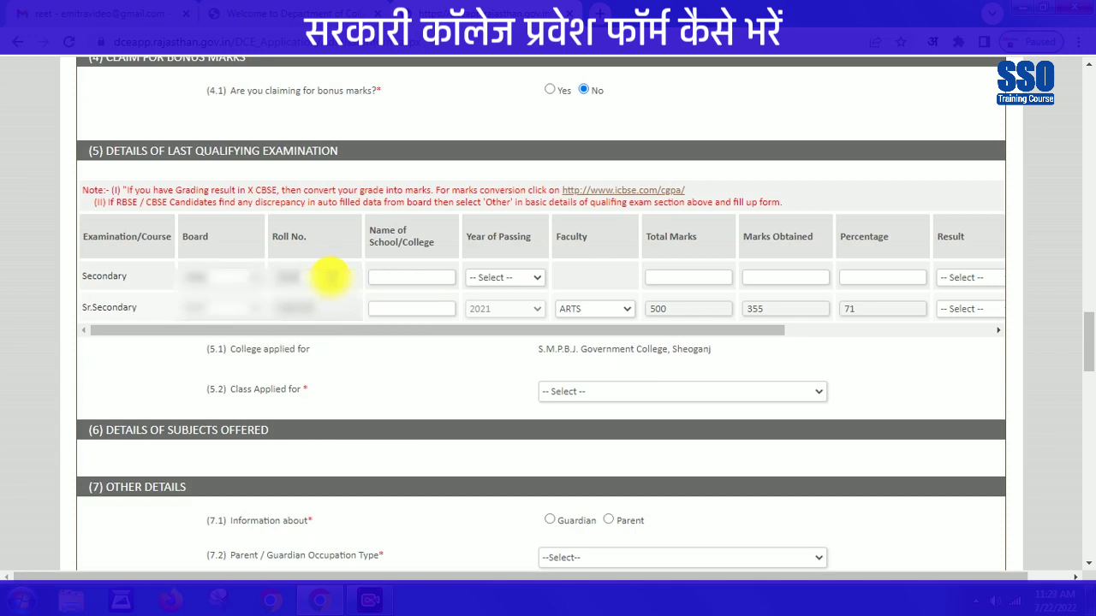
type("2")
left_click(395, 276)
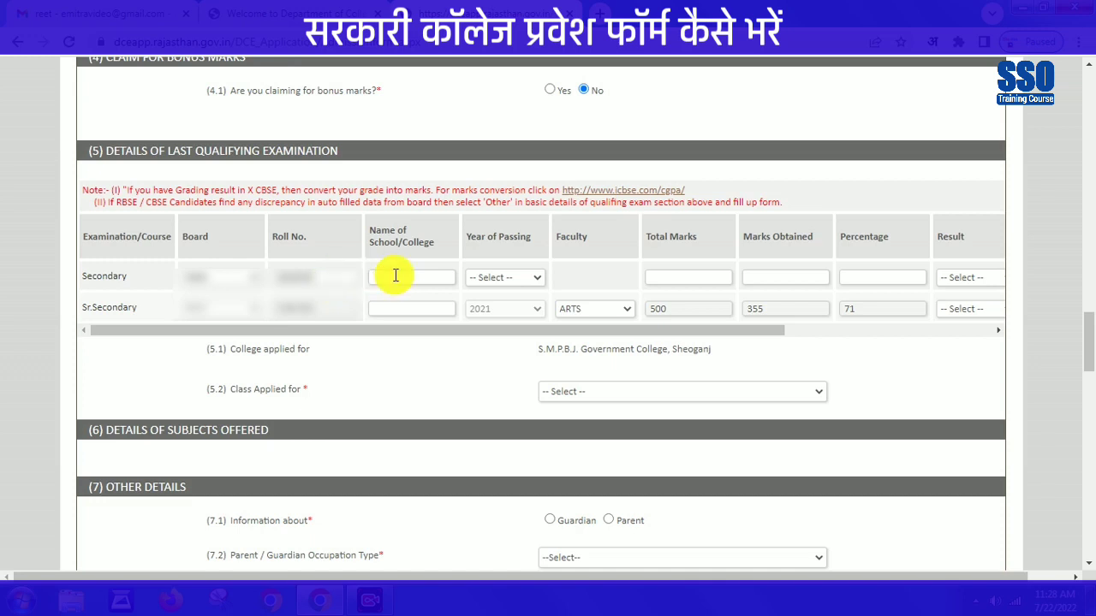
type("G")
type("OVT SR SEC SC")
type("HOOL")
type(" PAVATA")
key("ctrl+a")
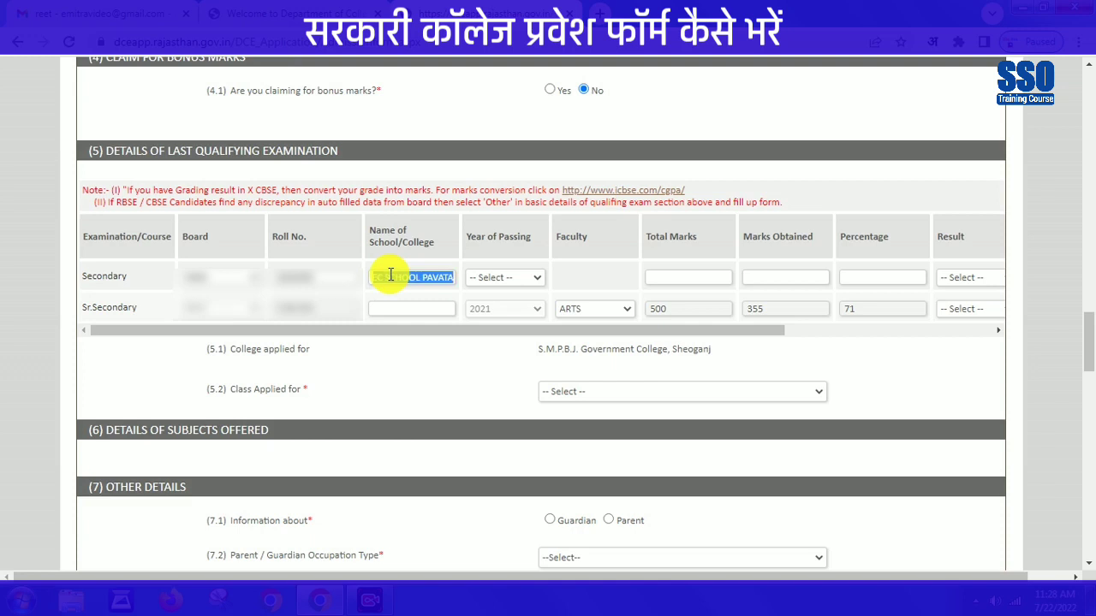
left_click(391, 307)
key("ctrl+v")
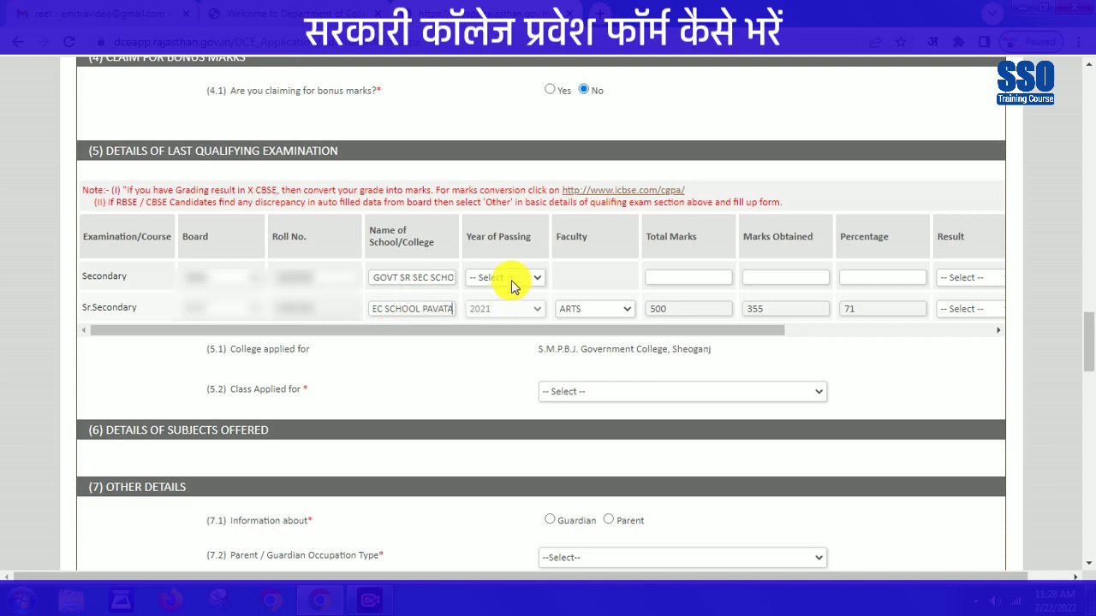
- Set Secondary year 2019 with 262/600 marks, and mark Secondary and Sr.Secondary results Pass
left_click(511, 280)
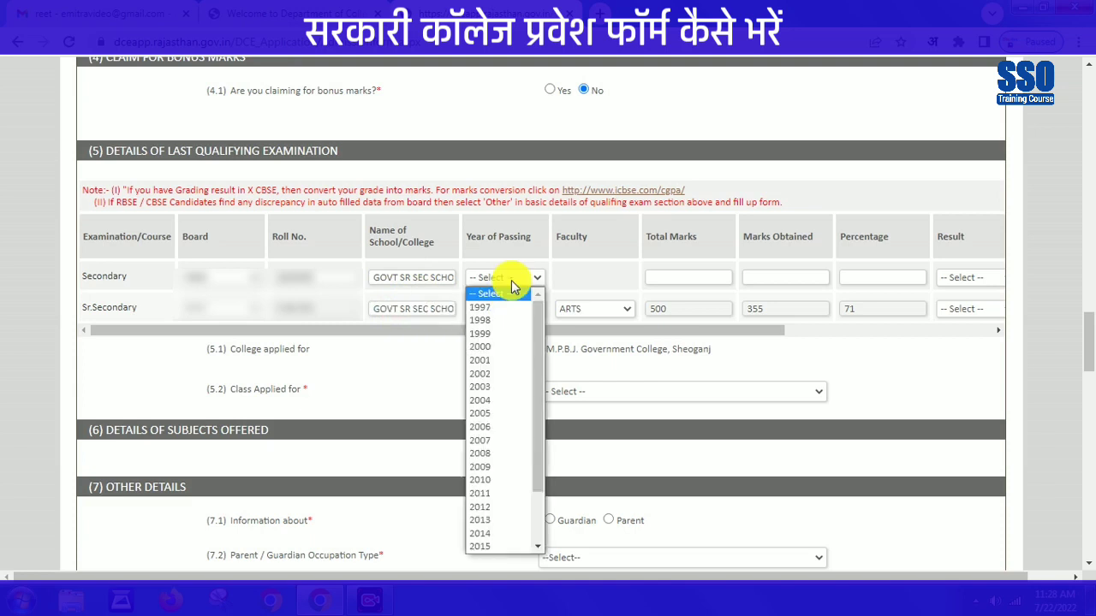
type("2019")
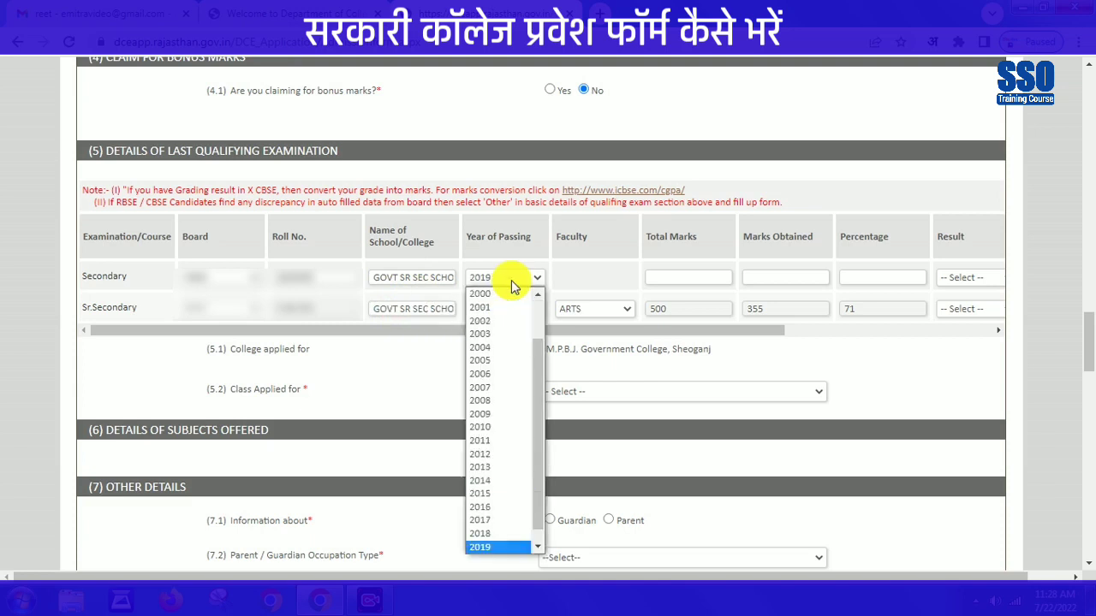
left_click(511, 280)
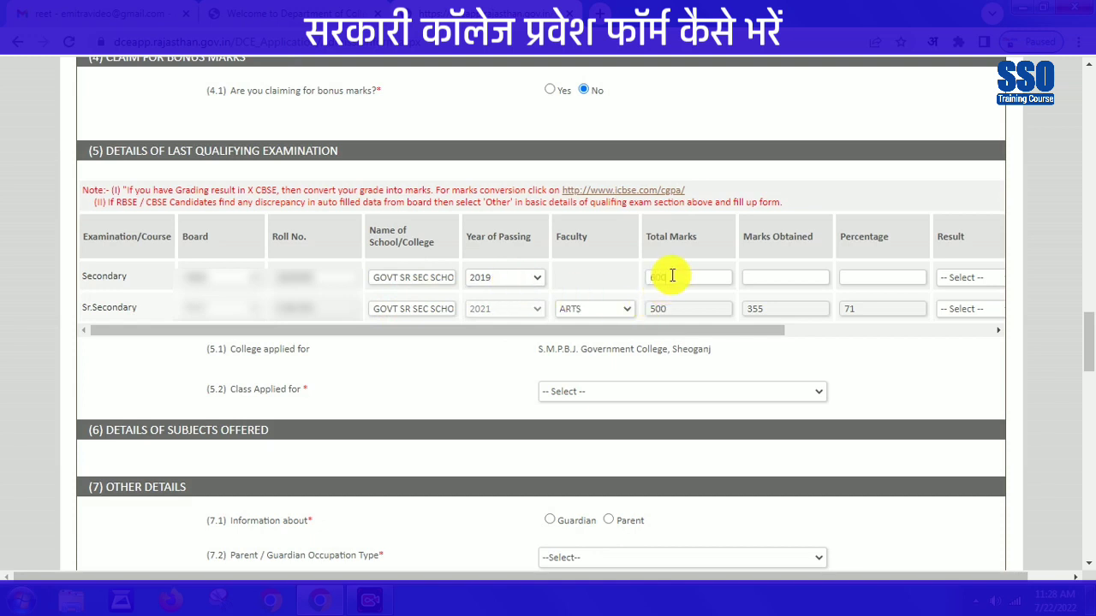
left_click(769, 284)
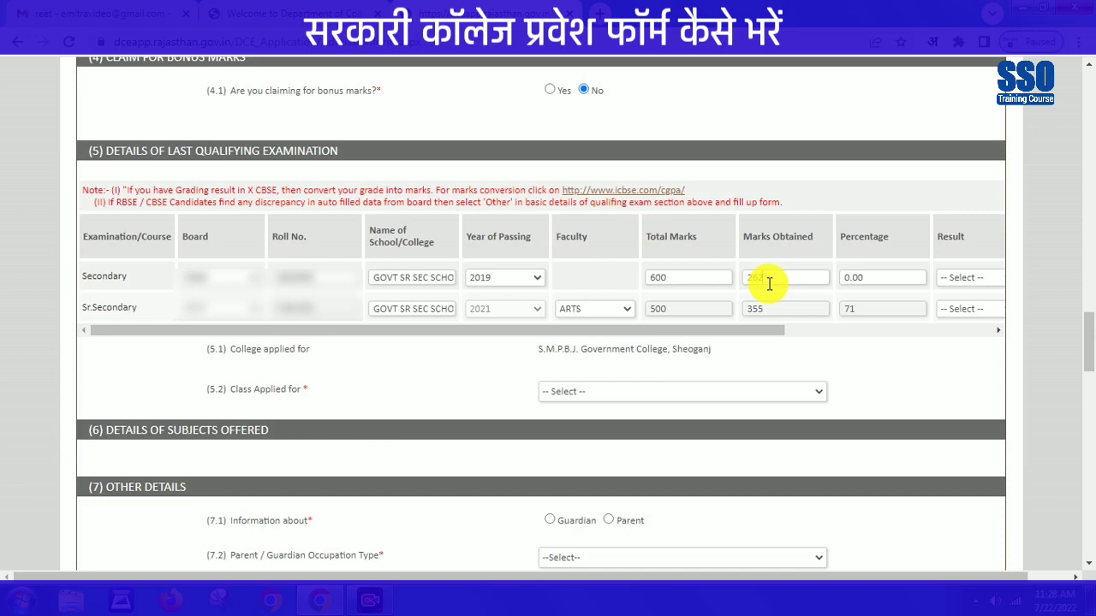
left_click(900, 257)
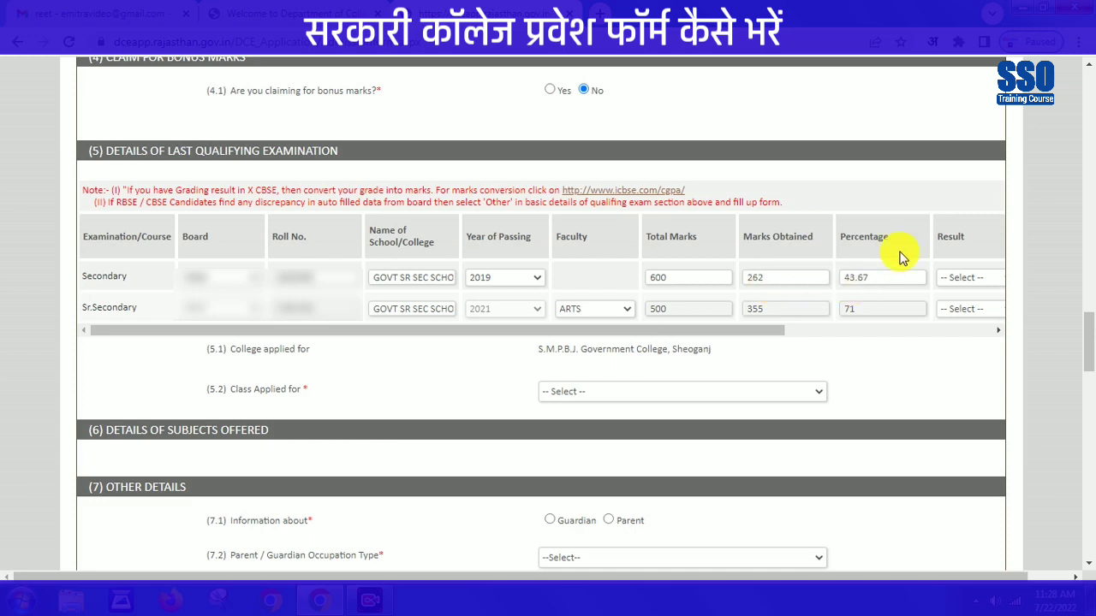
left_click(974, 279)
left_click(962, 312)
mouse_move(702, 332)
left_mouse_down()
mouse_move(814, 330)
mouse_move(814, 391)
mouse_move(764, 339)
mouse_move(695, 335)
left_mouse_up()
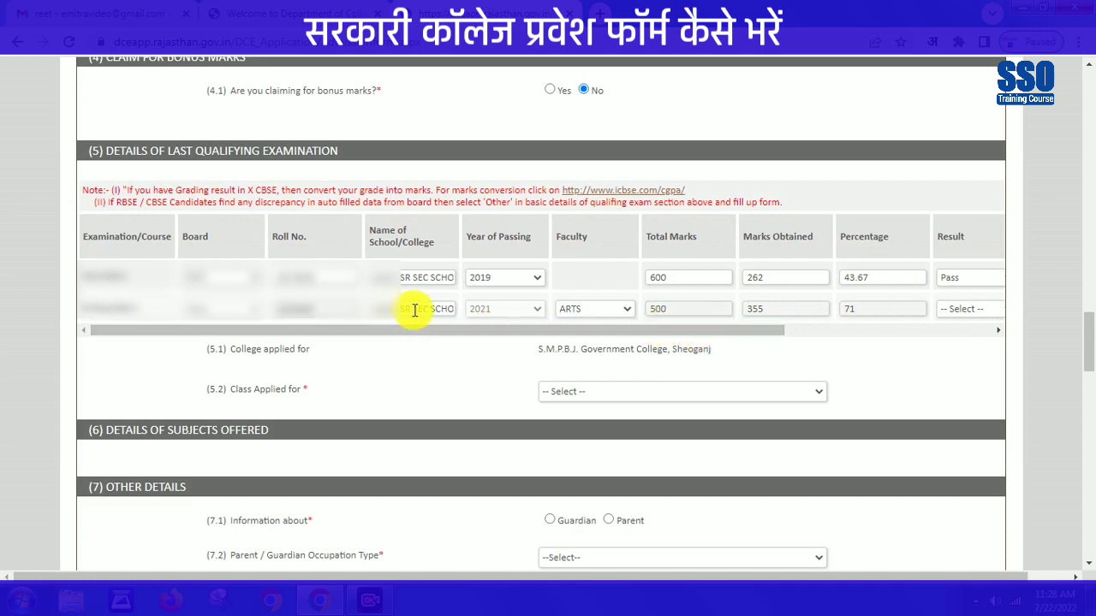
left_click(967, 309)
left_click(959, 339)
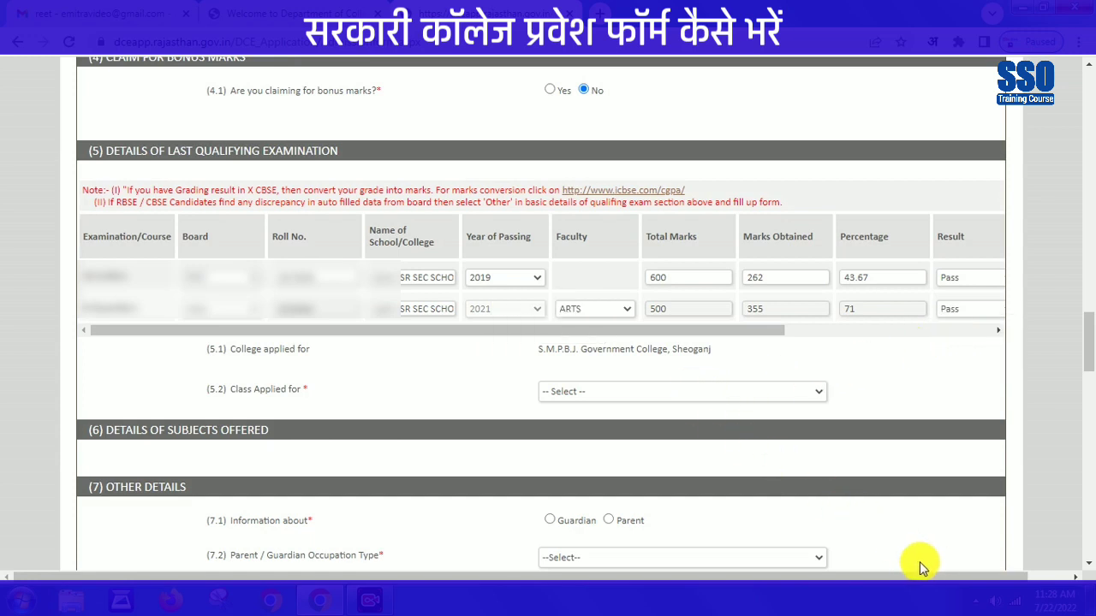
- Apply for BA Part I, loading compulsory General English and Environmental Studies
scroll(878, 567, "down", 3)
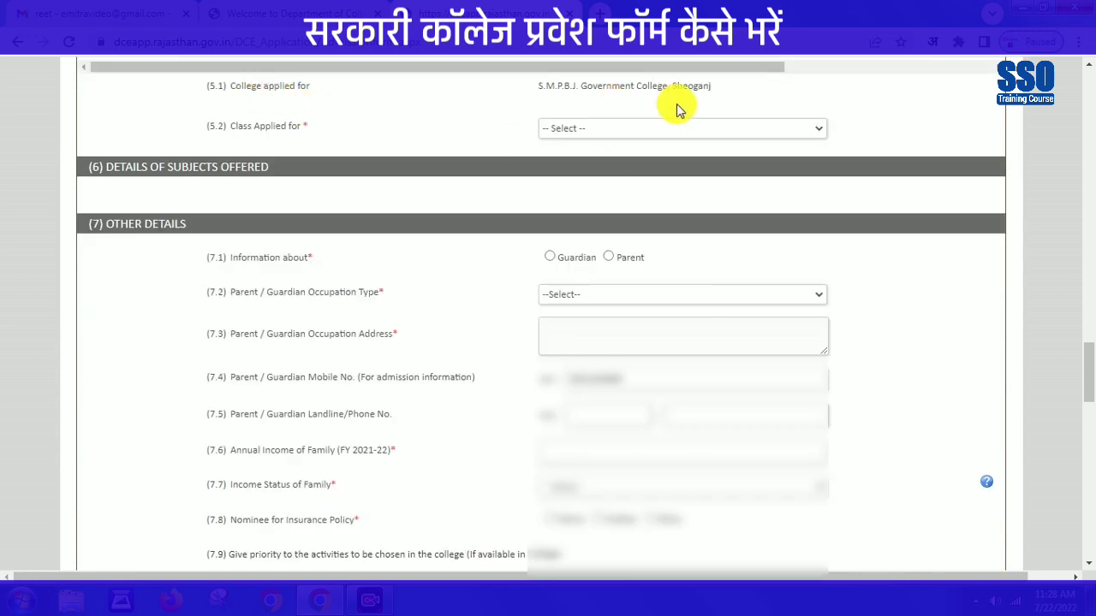
left_click(589, 136)
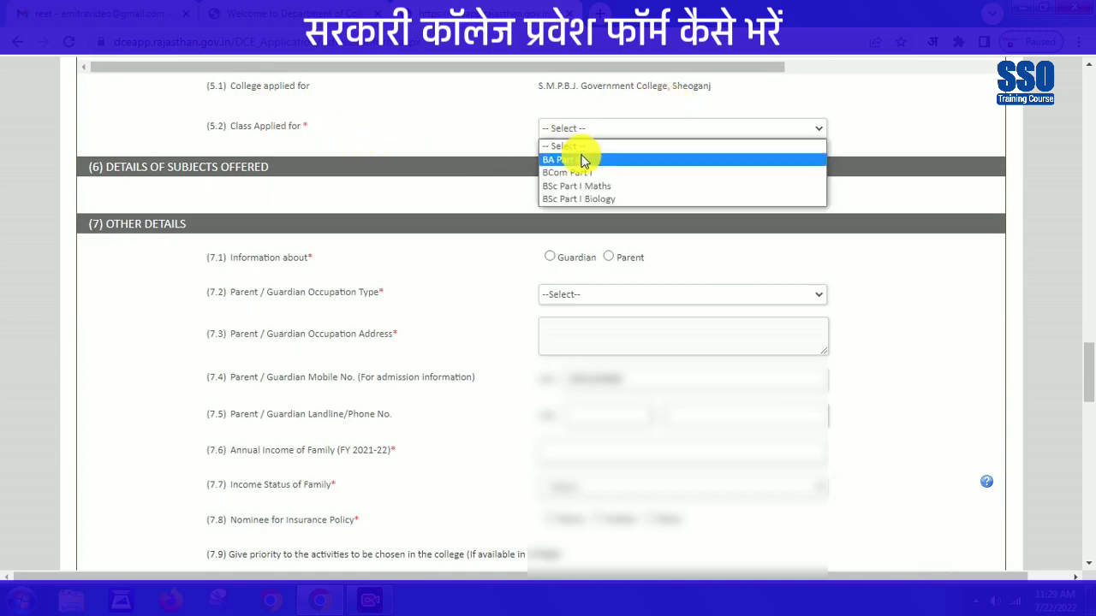
left_click(578, 162)
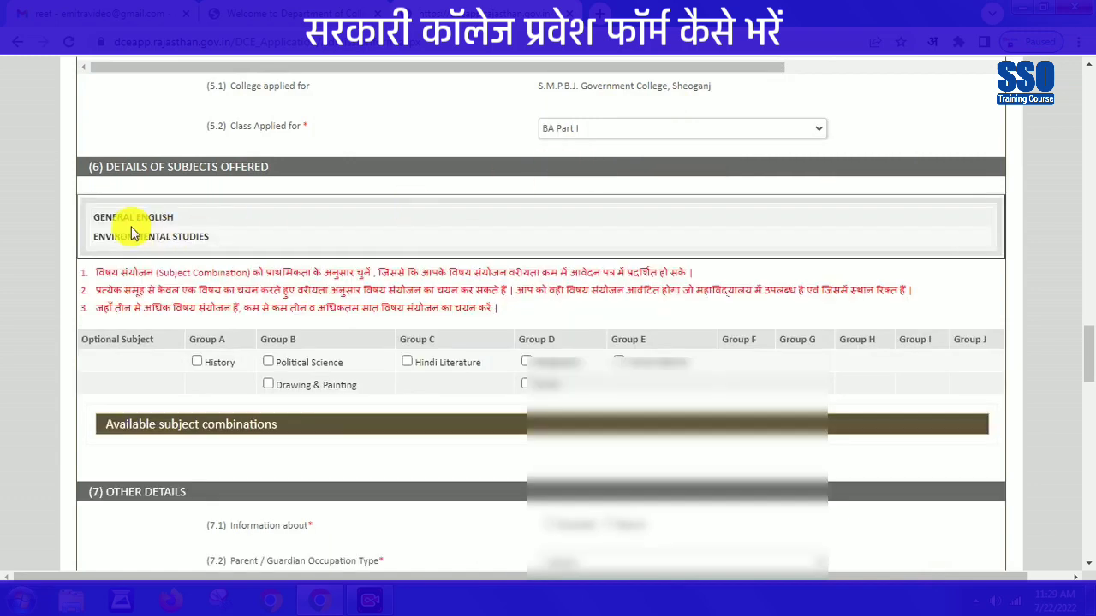
left_click_drag(98, 220, 257, 247)
left_click(260, 248)
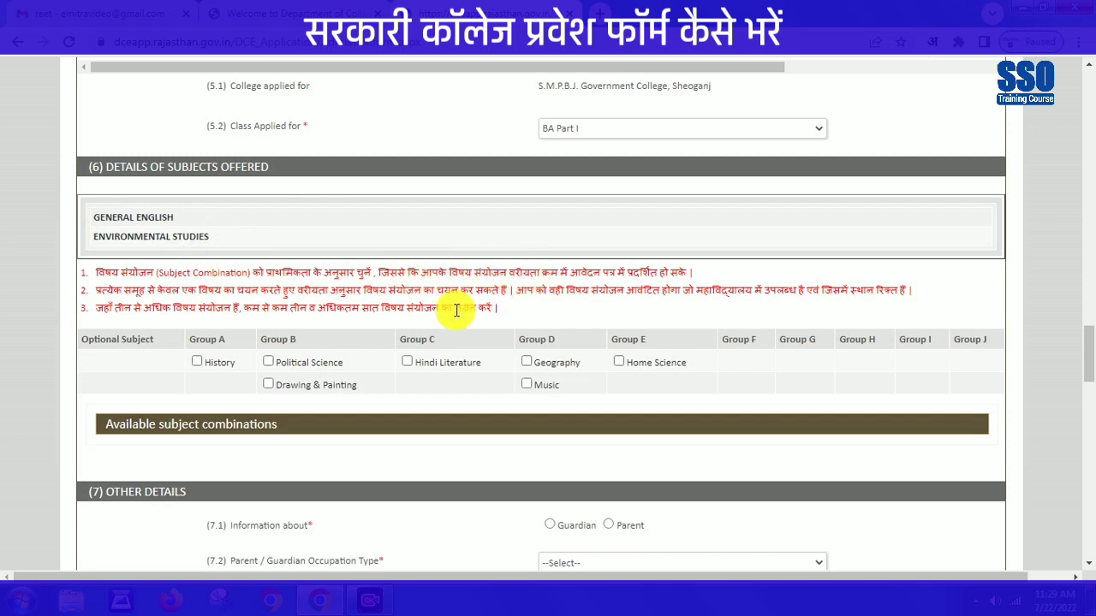
- Add History / Political Science / Hindi Literature as the first-priority subject combination
left_click(196, 363)
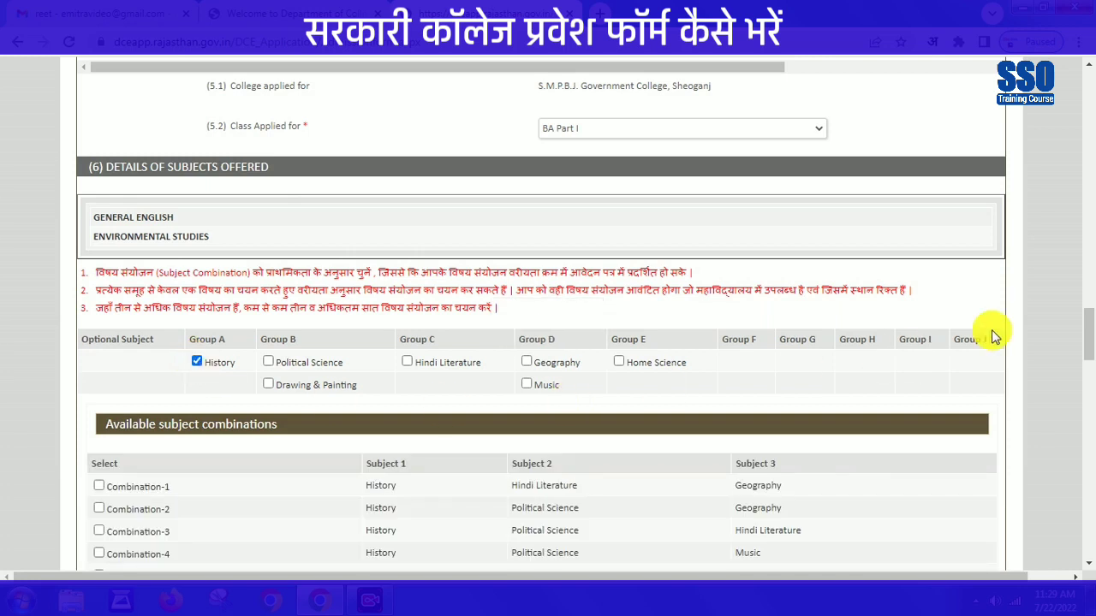
scroll(1088, 332, "down", 1)
left_click_drag(1088, 331, 1088, 343)
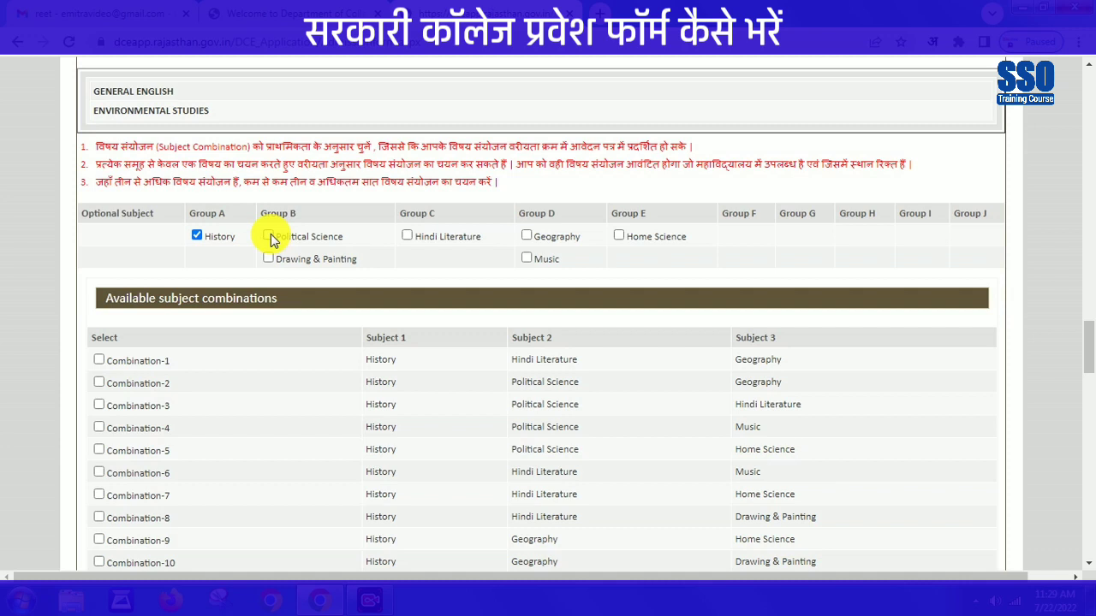
left_click(269, 235)
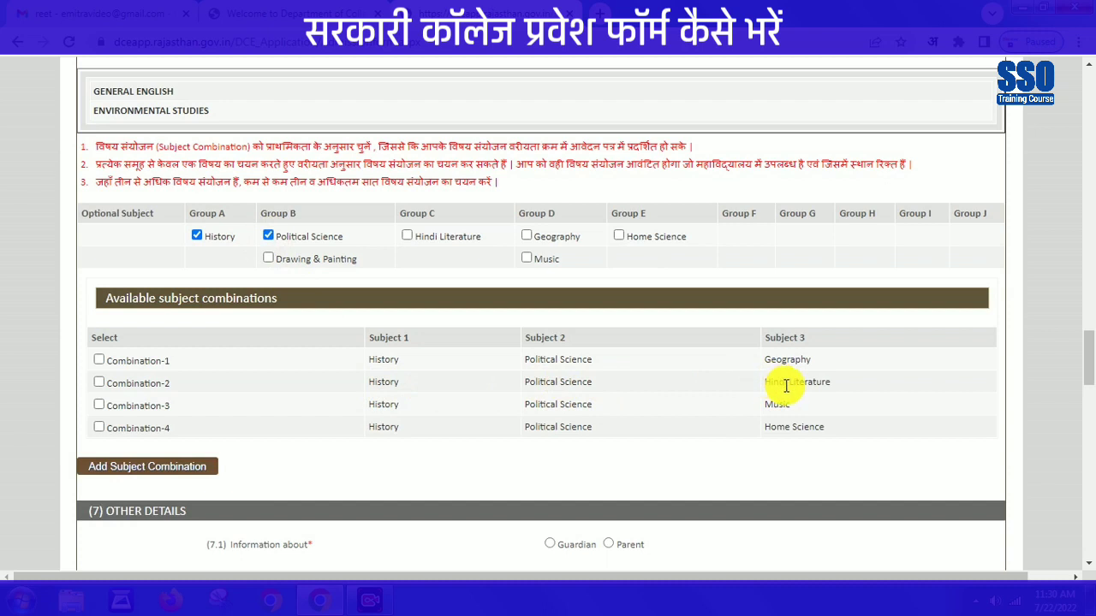
left_click(99, 382)
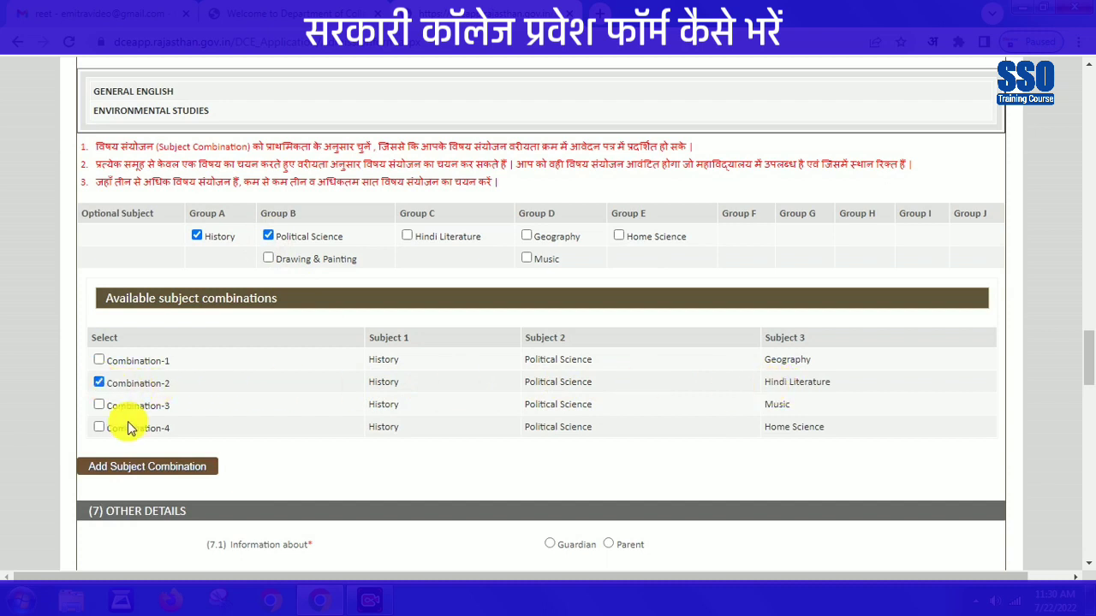
left_click(146, 468)
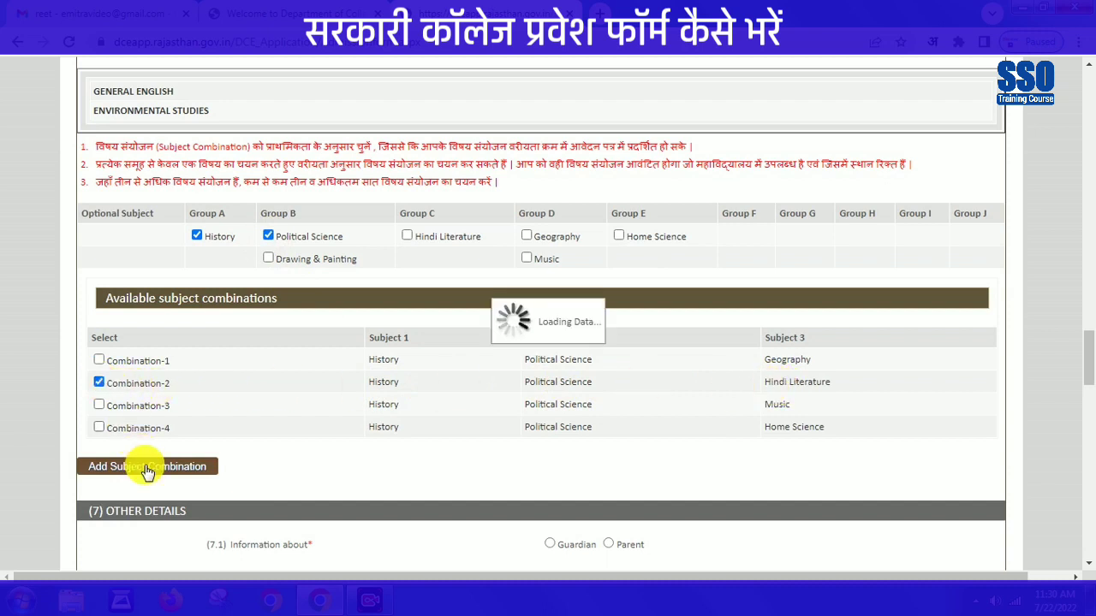
- Tick the History / Hindi Literature / Geography and History / Political Science / Geography combinations
left_click(197, 235)
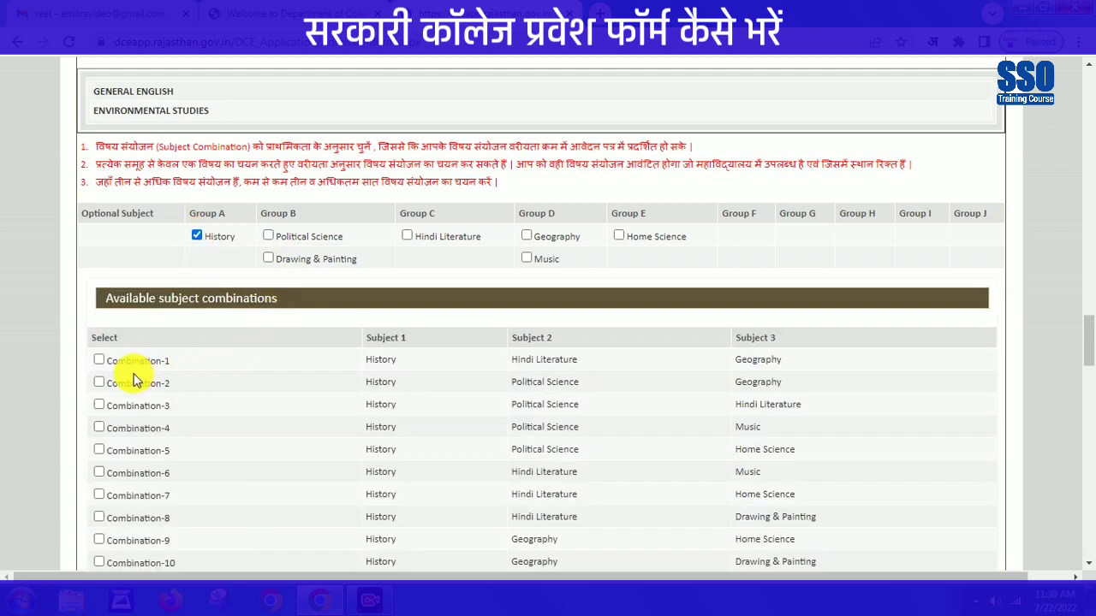
left_click(100, 360)
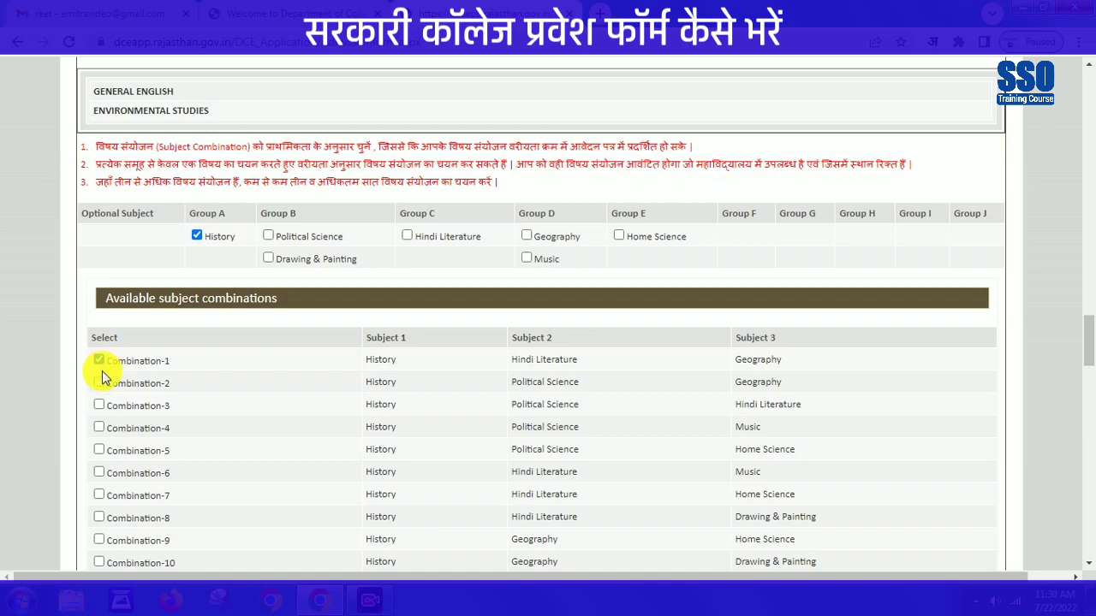
left_click(99, 382)
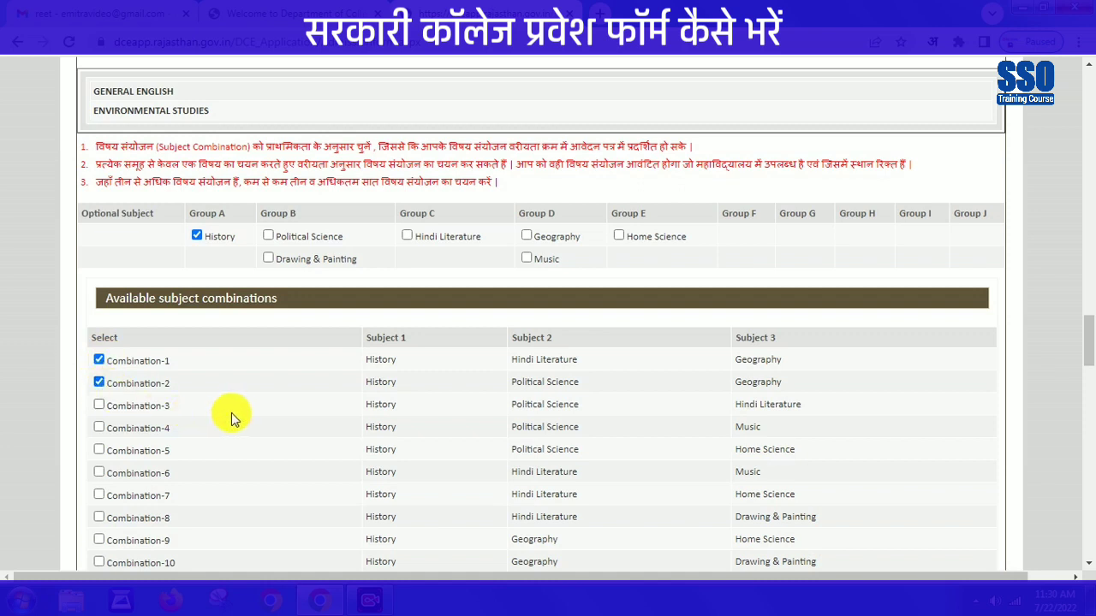
scroll(1089, 364, "down", 1)
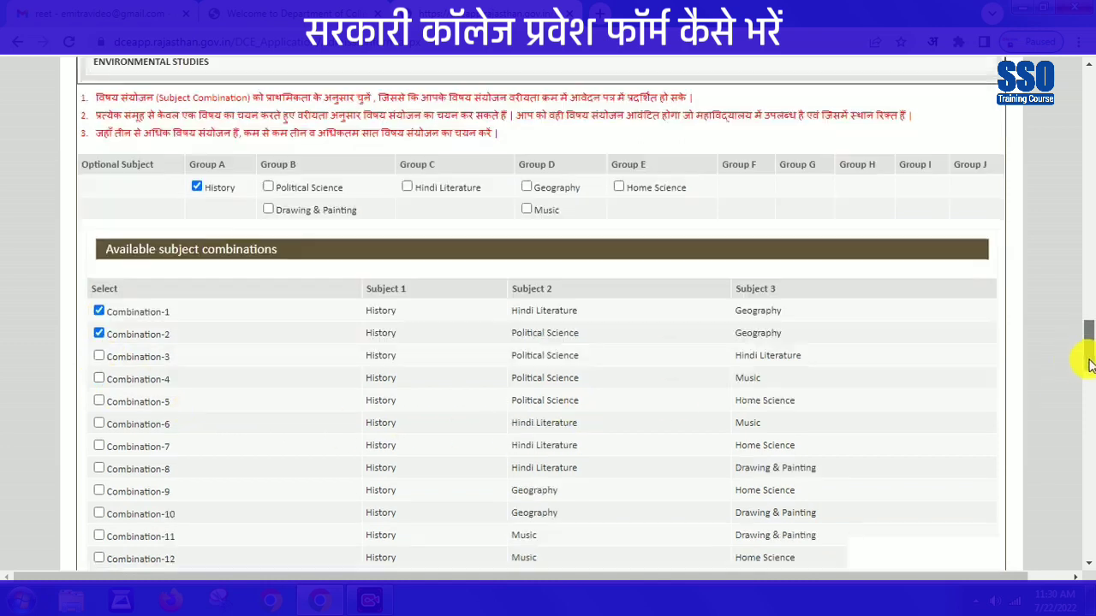
scroll(1089, 364, "down", 5)
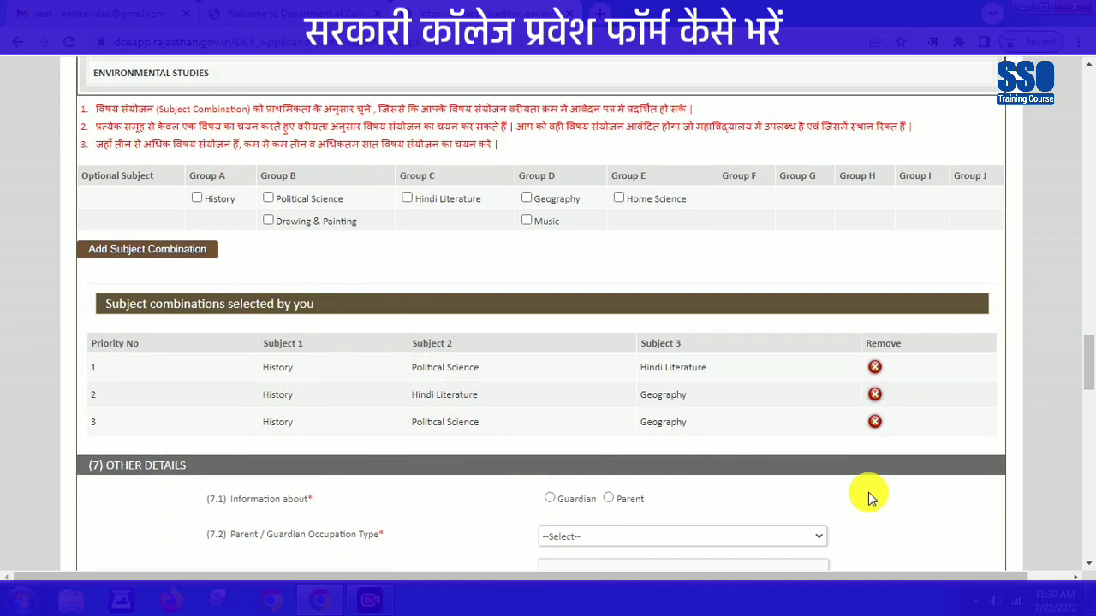
- Enter the parent's occupation as Unorganised Sector Labour, address RE SIKAR, and income 83000
scroll(1089, 409, "down", 5)
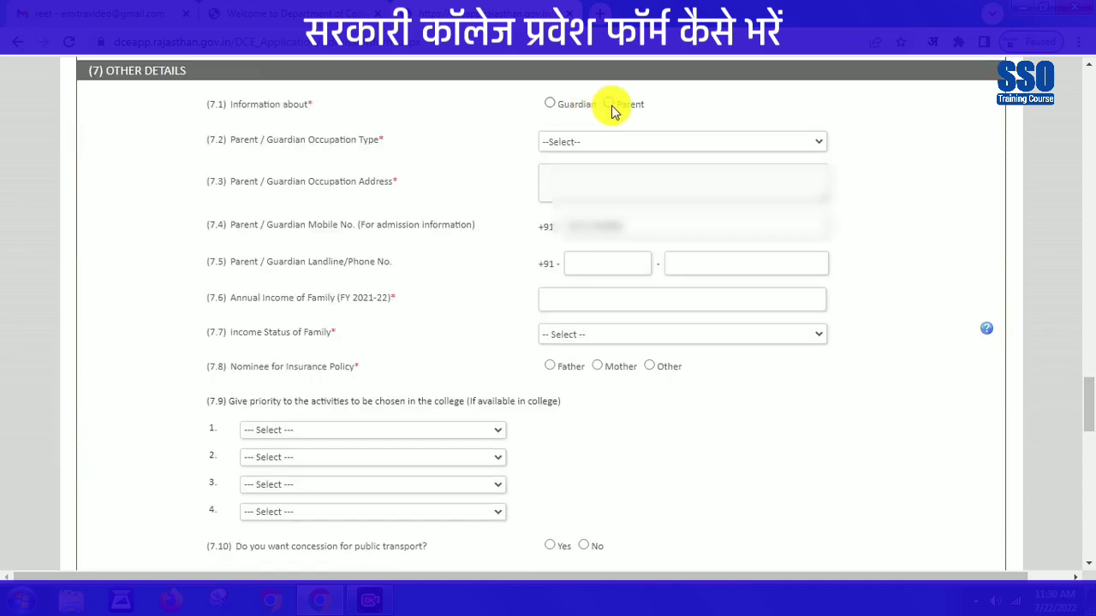
left_click(608, 104)
left_click(600, 144)
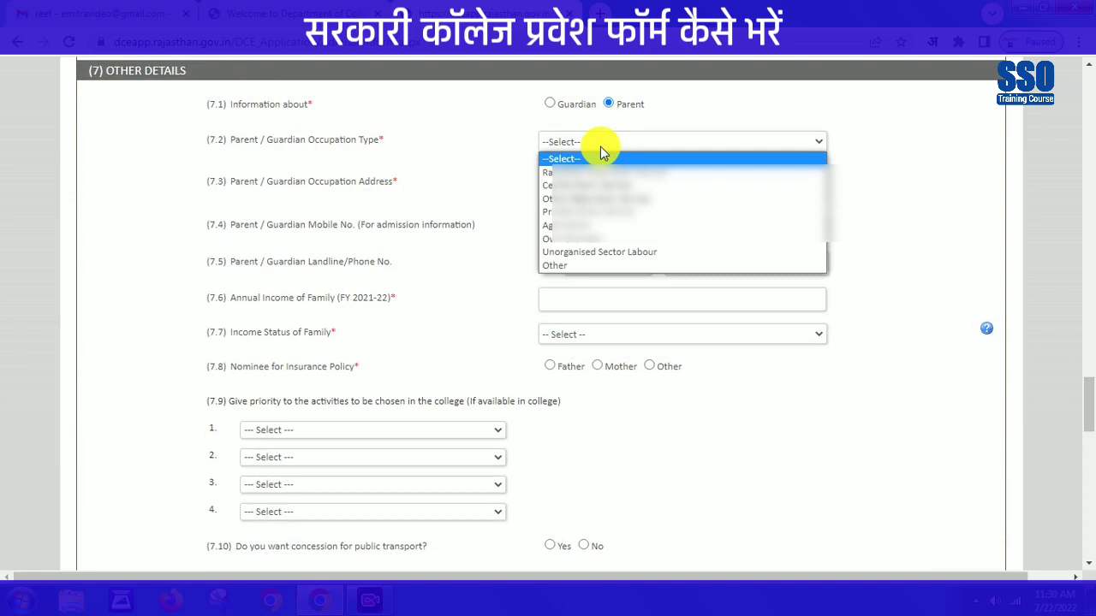
left_click(588, 252)
left_click(574, 181)
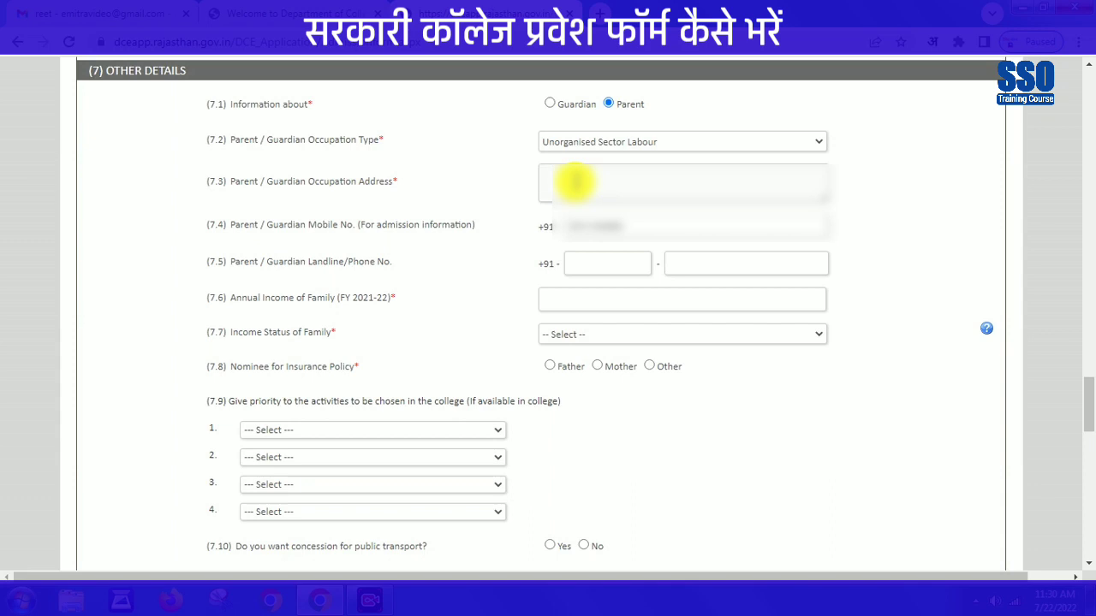
type("RE SIKAR")
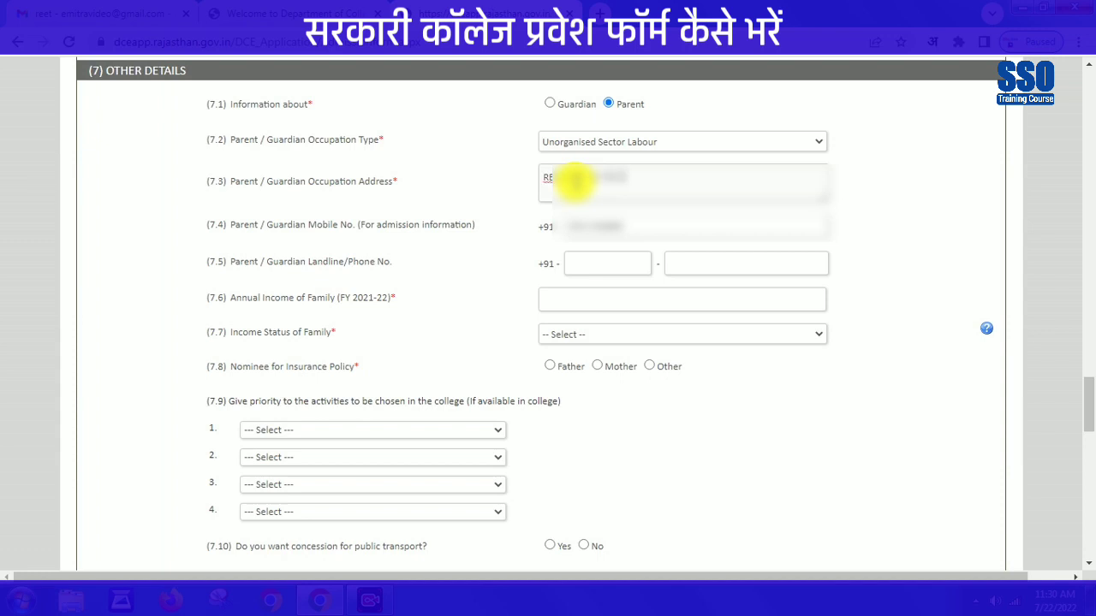
left_click(557, 300)
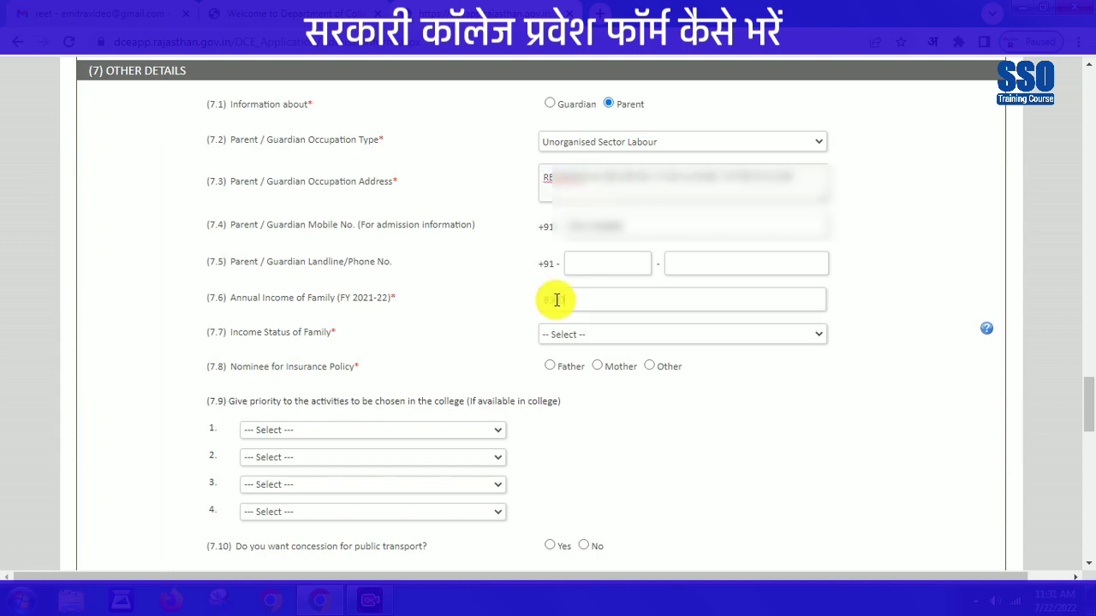
left_click(499, 324)
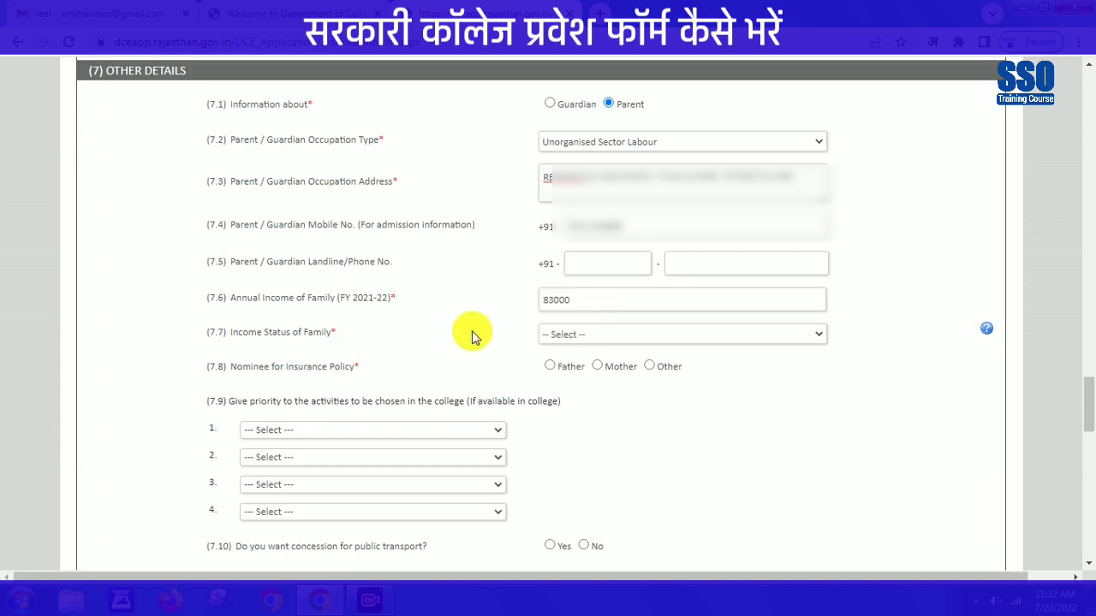
- Mark the family Non-Income Tax Payer, nominate Father, and set NCC as first activity
left_click(593, 336)
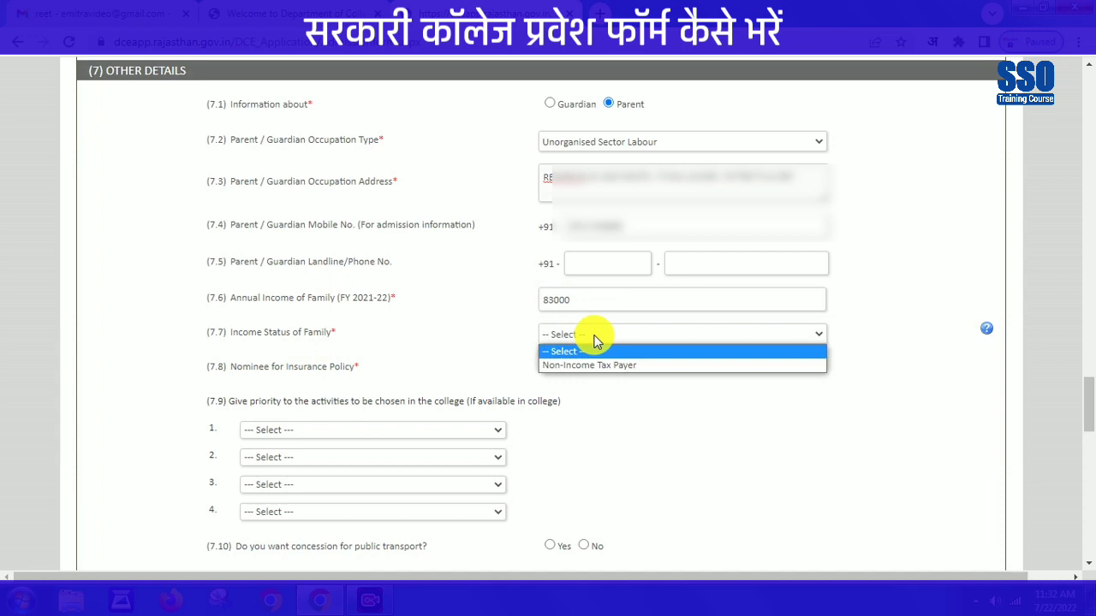
left_click(596, 365)
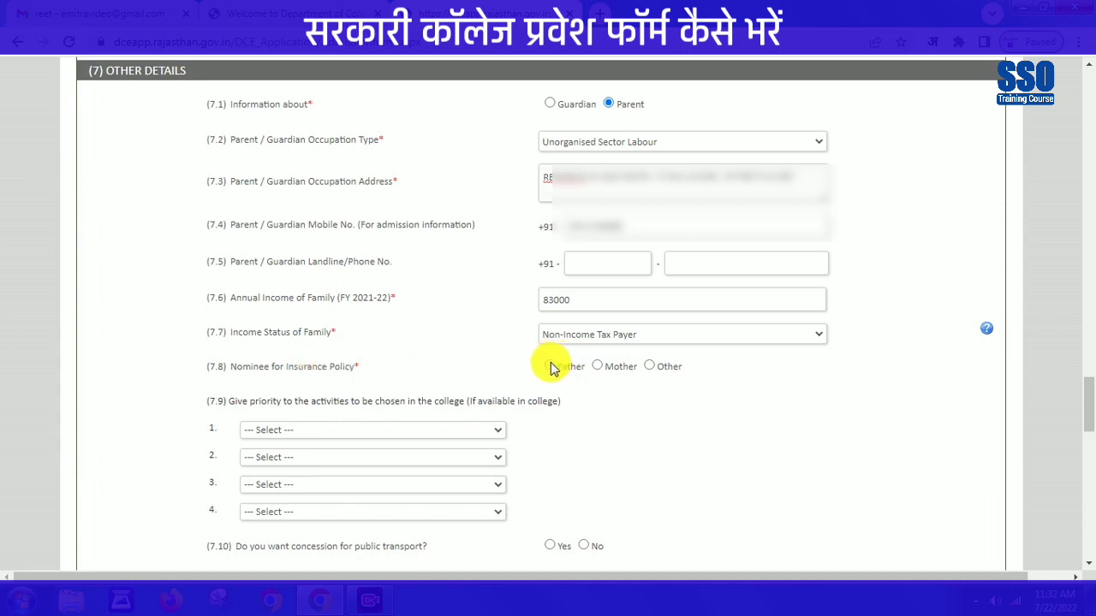
left_click(550, 366)
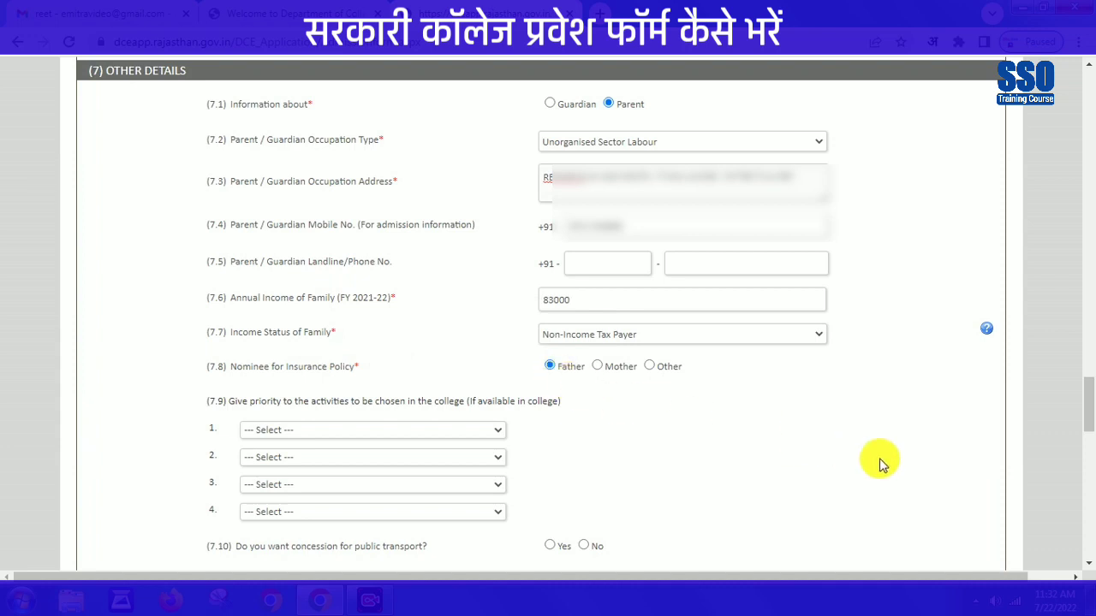
scroll(745, 329, "down", 4)
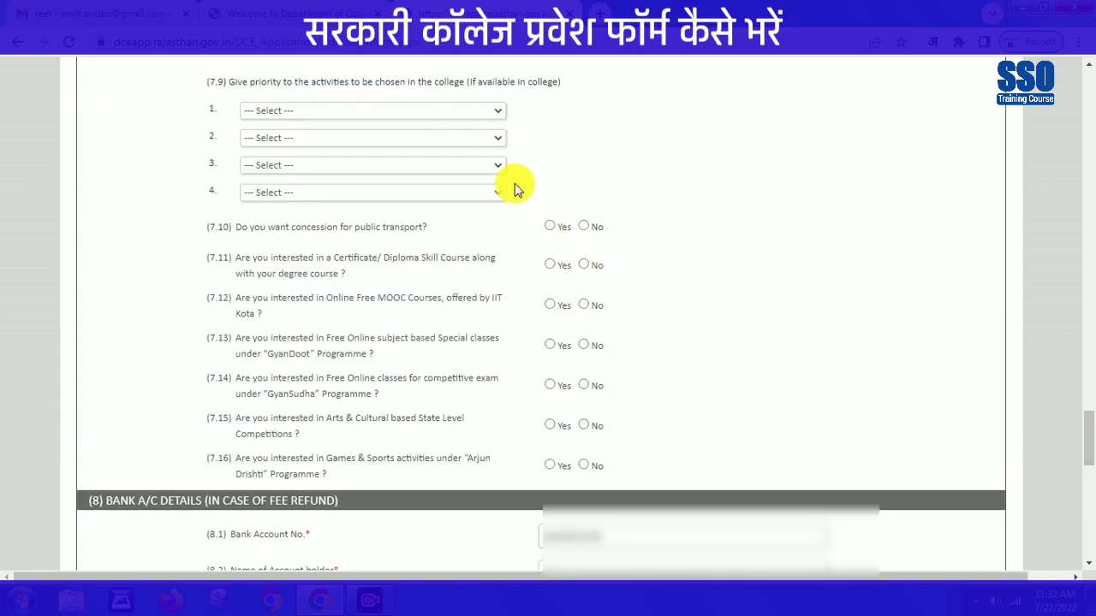
left_click(491, 117)
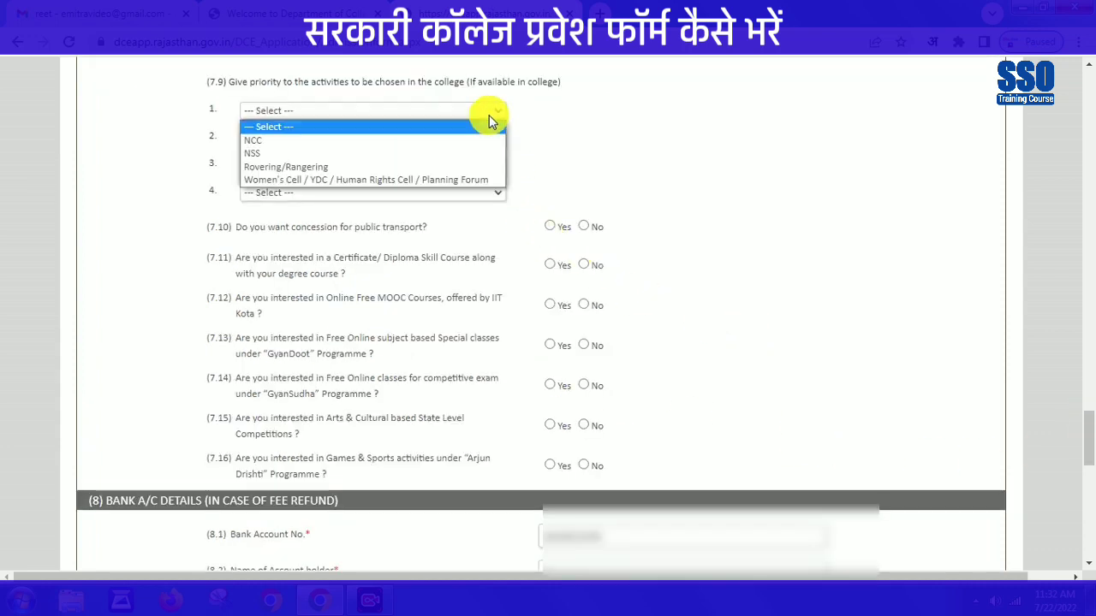
left_click(377, 141)
left_click(373, 137)
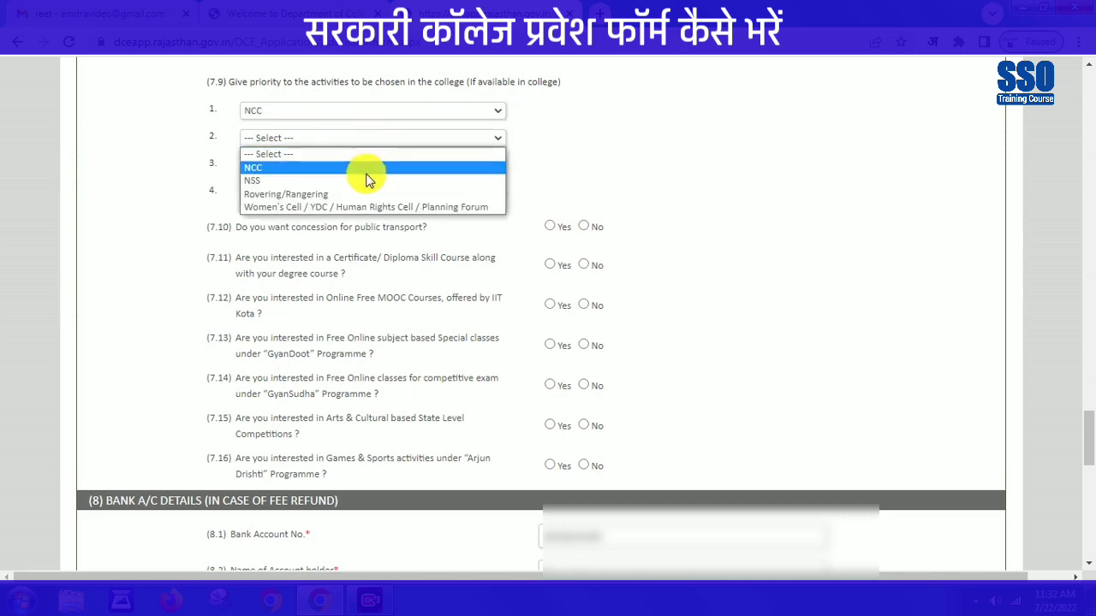
- Set activity priorities two to four as NSS, Rovering/Rangering and Women's Cell
left_click(366, 180)
left_click(366, 165)
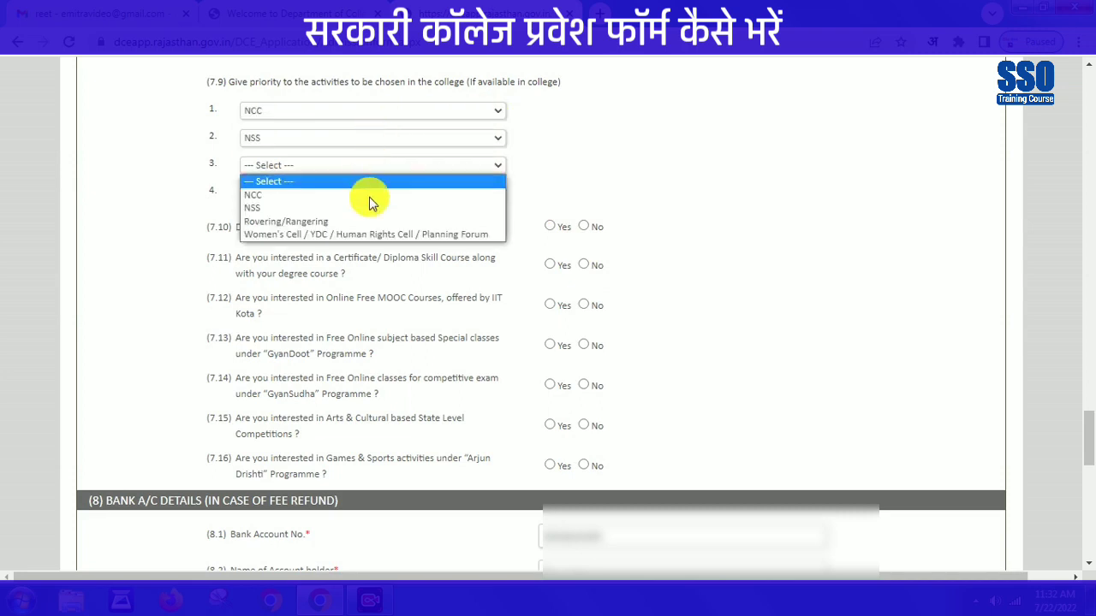
left_click(354, 223)
left_click(357, 194)
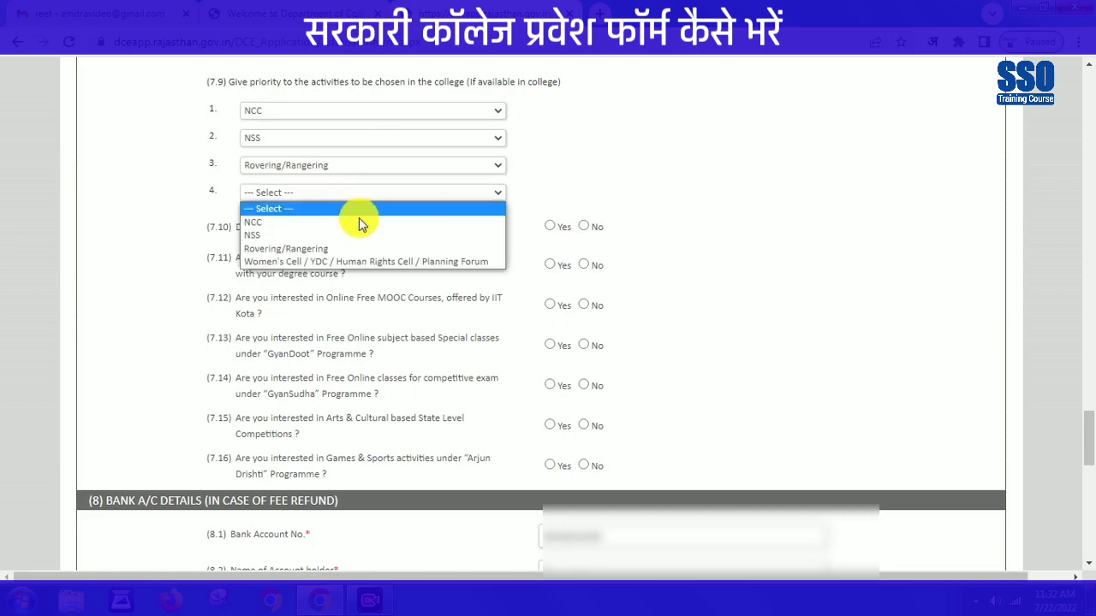
left_click(369, 262)
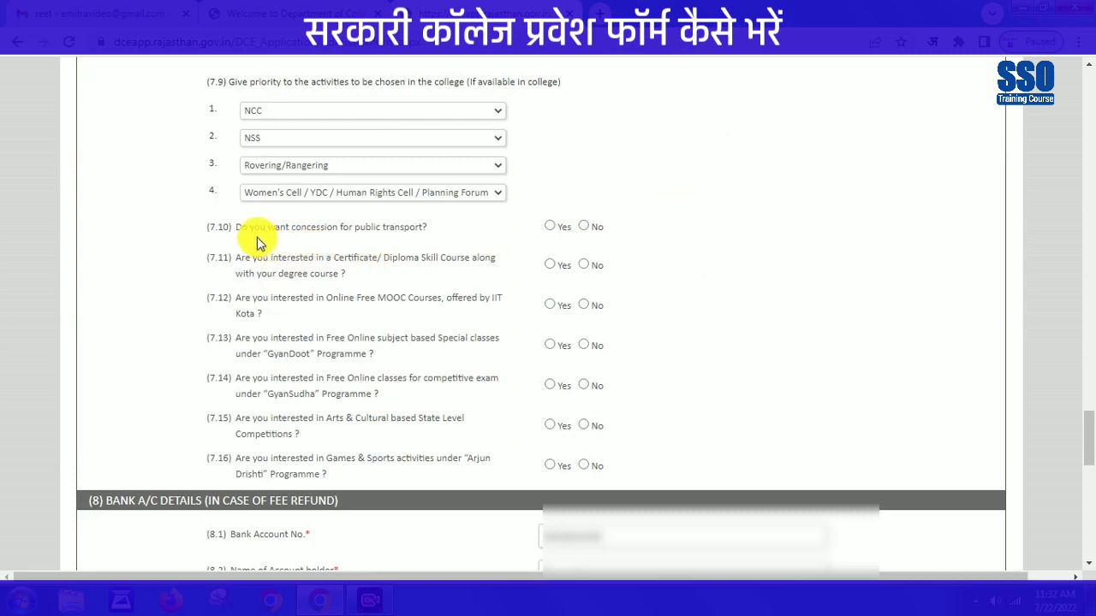
- Answer Yes to the public transport concession question
left_click_drag(298, 227, 431, 228)
left_click(492, 236)
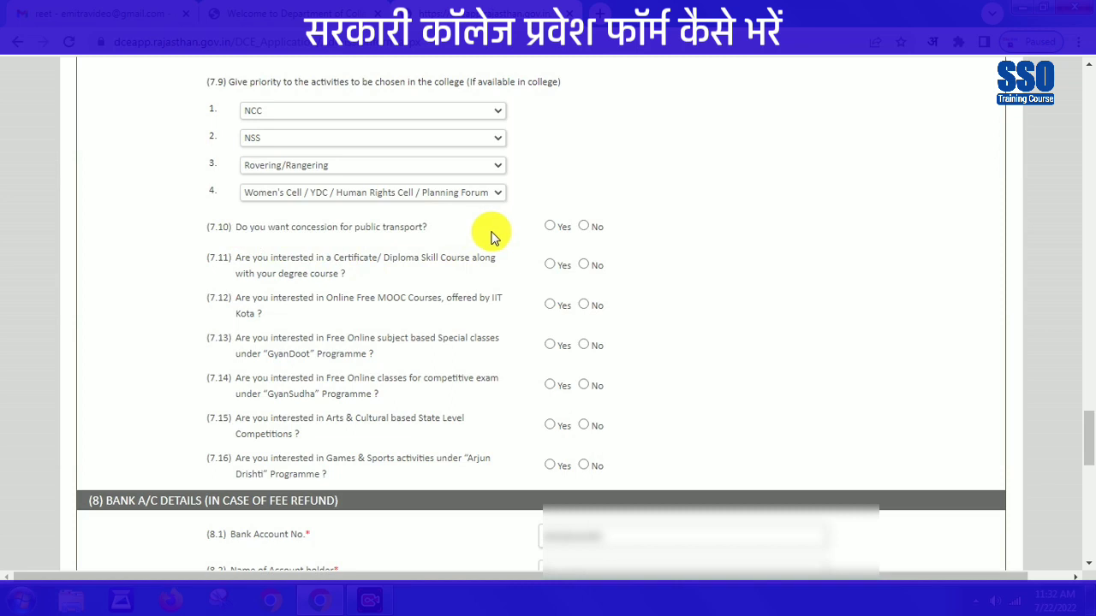
left_click(584, 227)
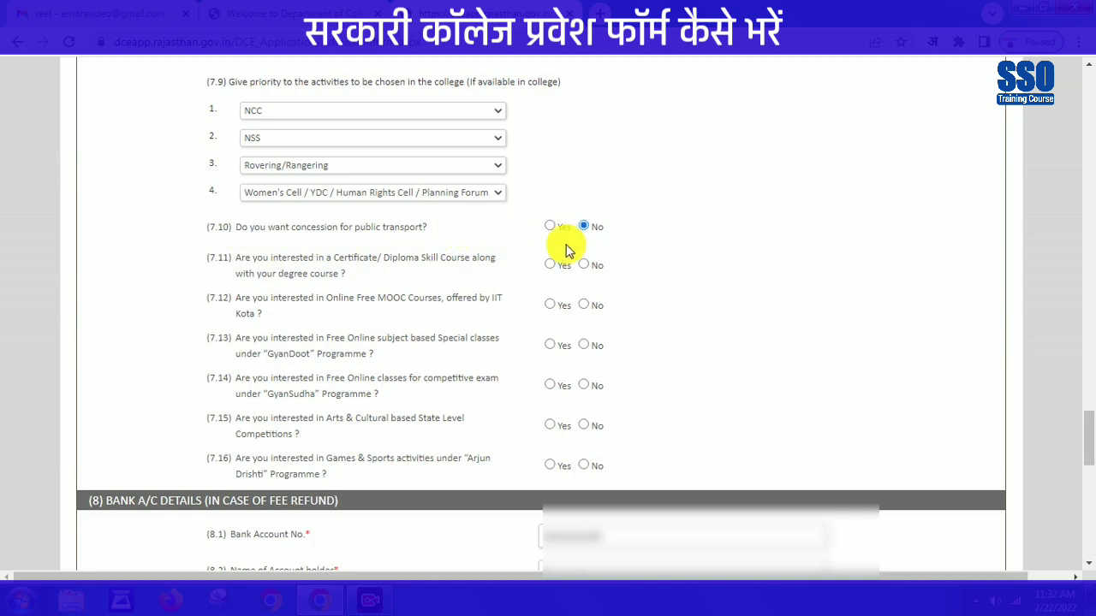
left_click(548, 226)
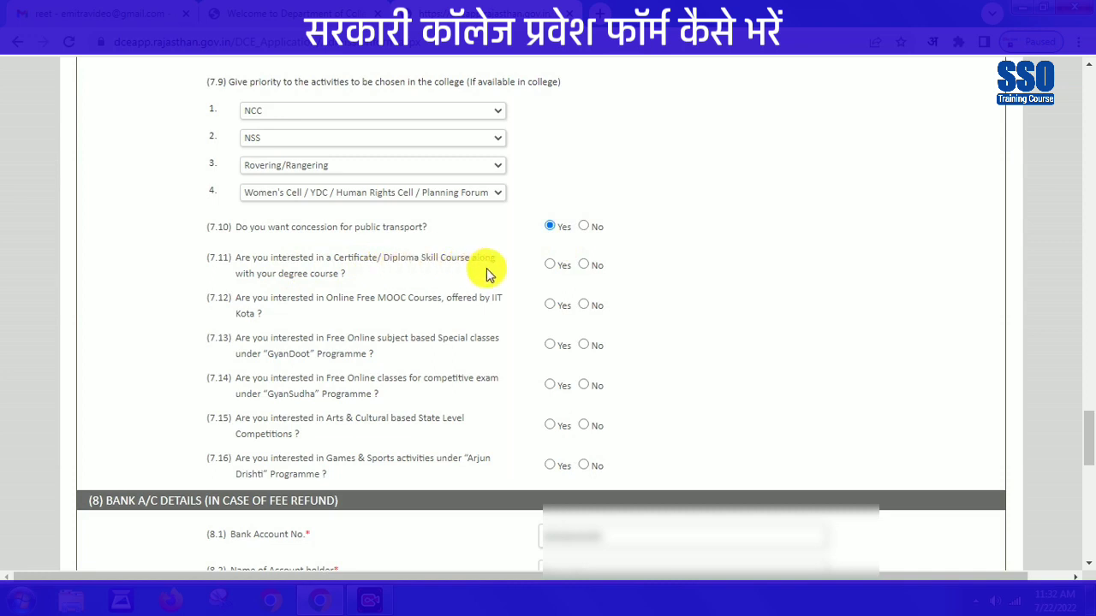
- Answer No to questions 7.11–7.16 on skill courses, MOOCs, GyanDoot, GyanSudha, cultural and sports competitions
left_click(583, 265)
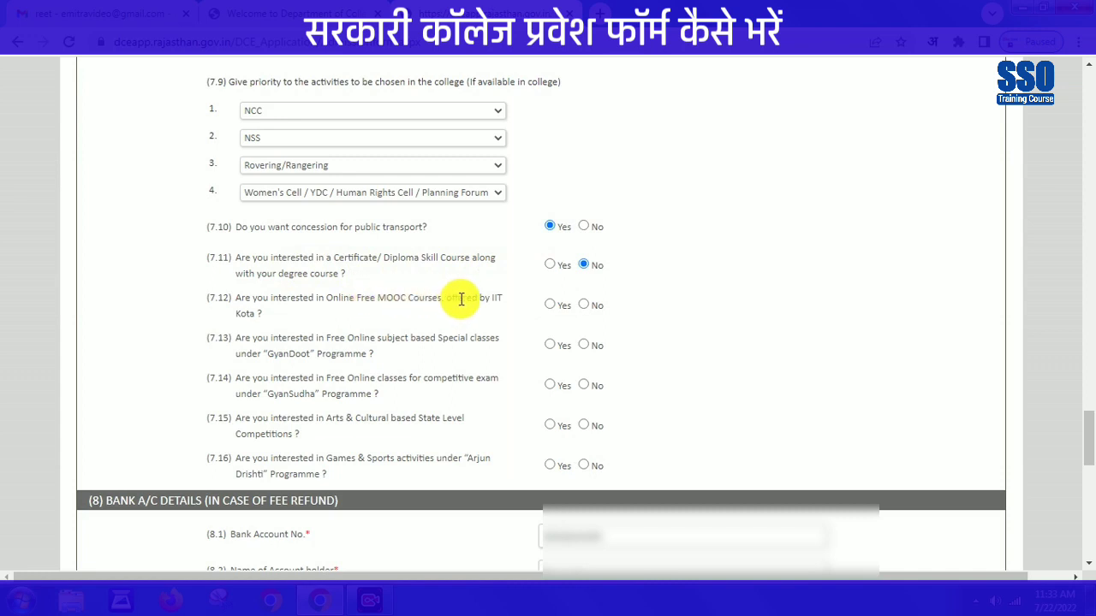
left_click(583, 305)
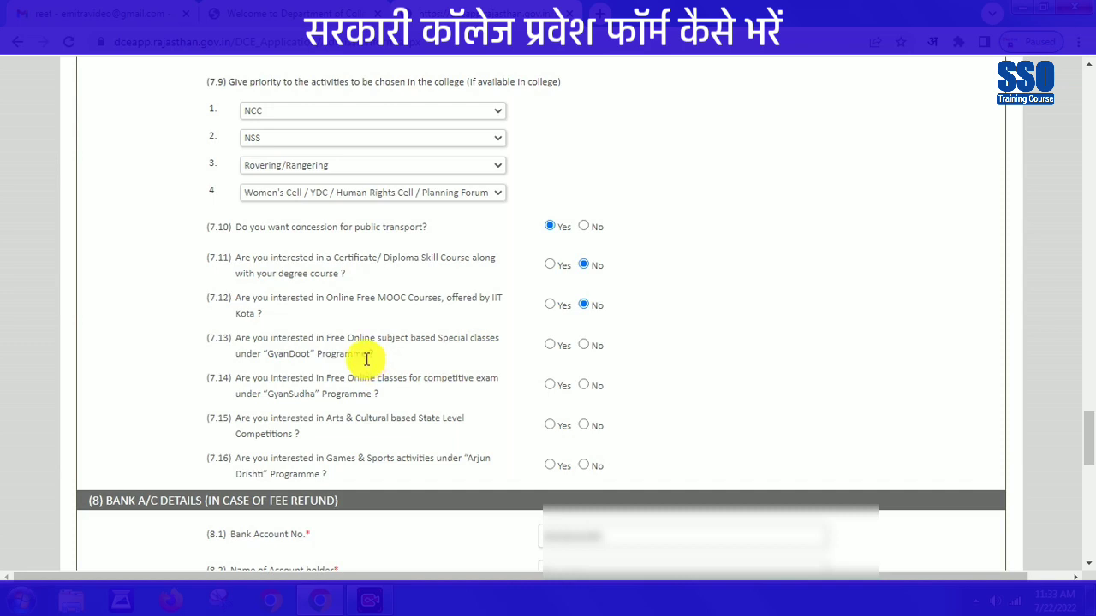
left_click(588, 343)
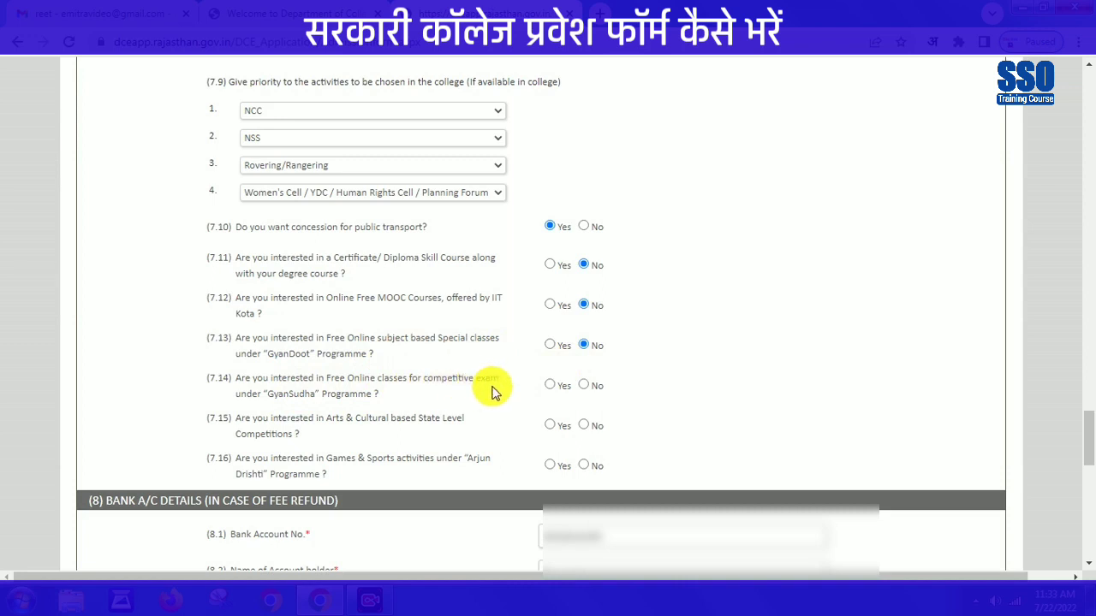
left_click(585, 385)
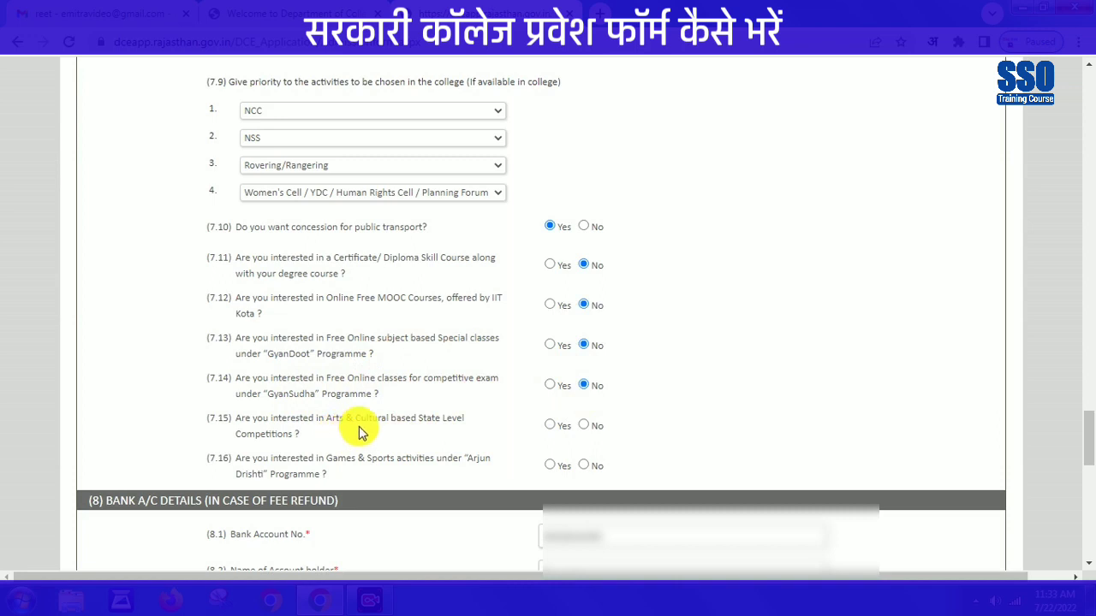
left_click(584, 426)
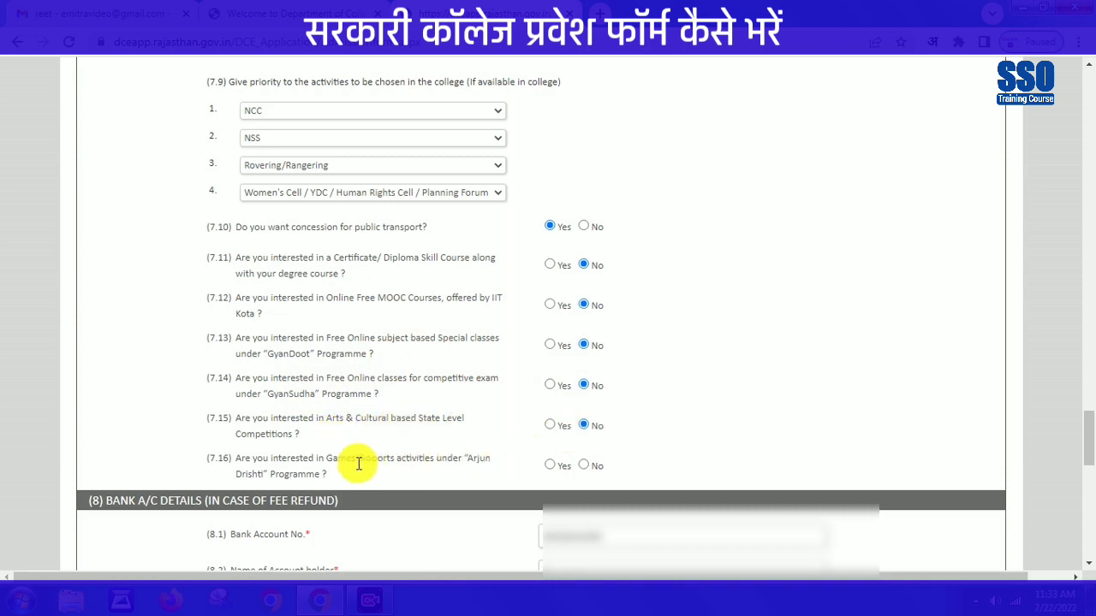
left_click(586, 466)
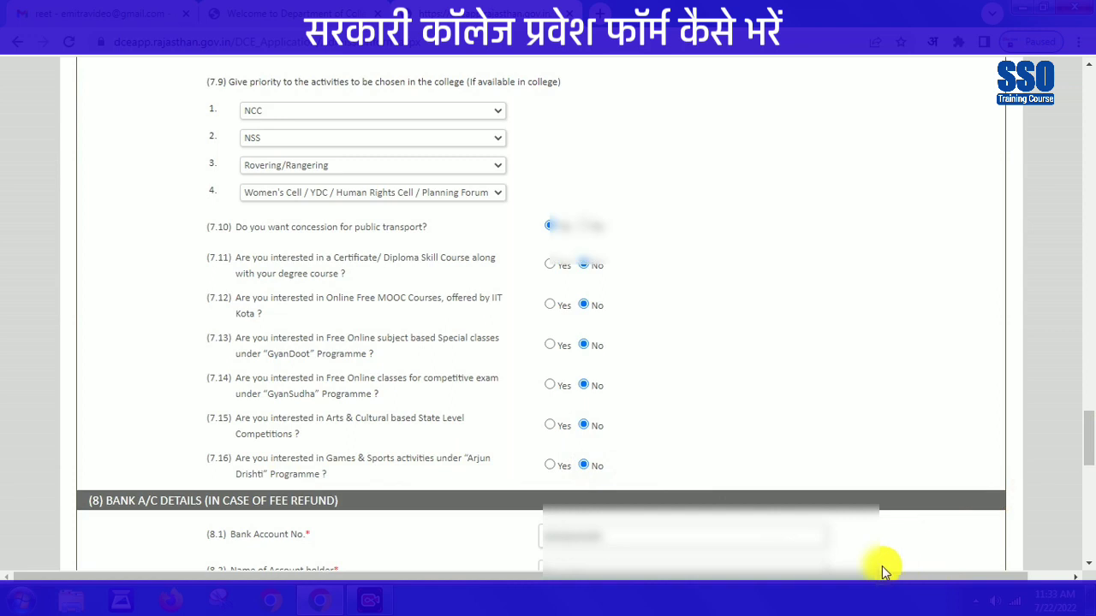
- Attach the applicant's photo and sing.jpg as the signature
scroll(557, 120, "down", 5)
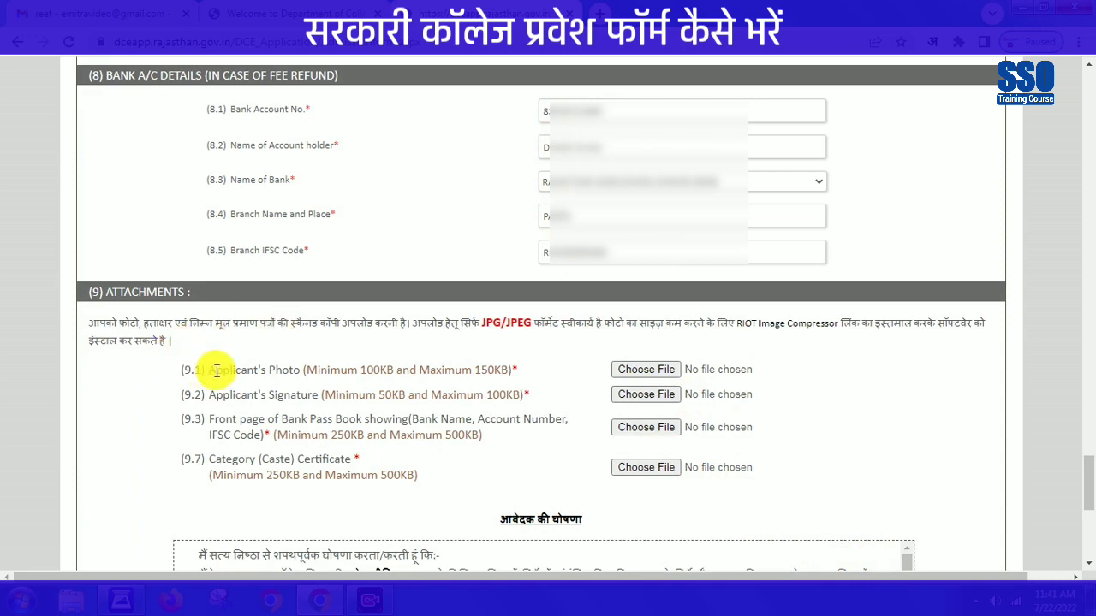
left_click_drag(209, 370, 303, 373)
left_click(644, 371)
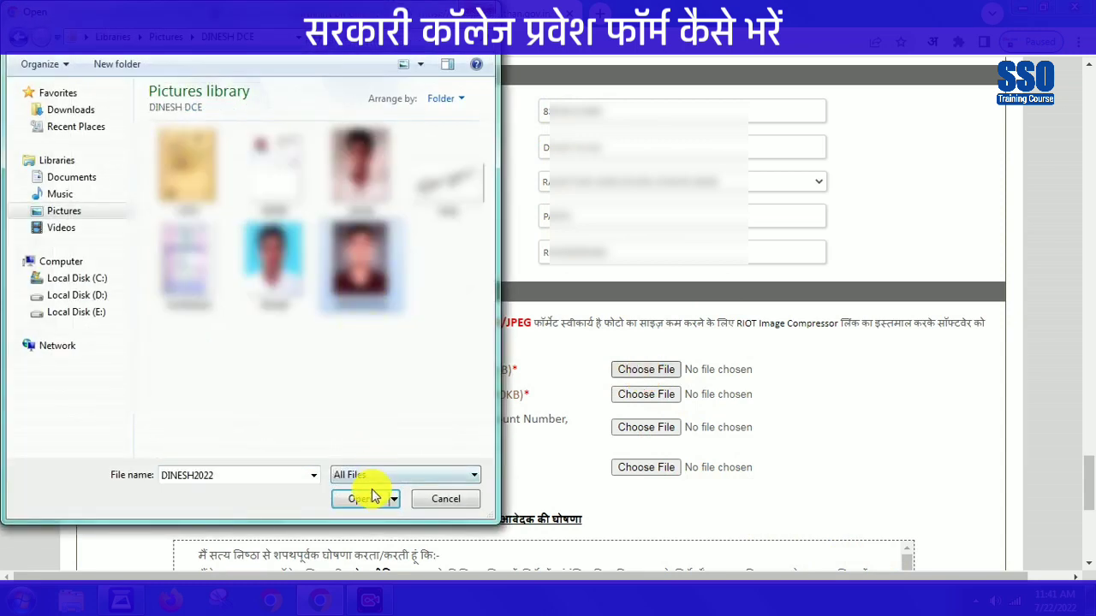
left_click(366, 500)
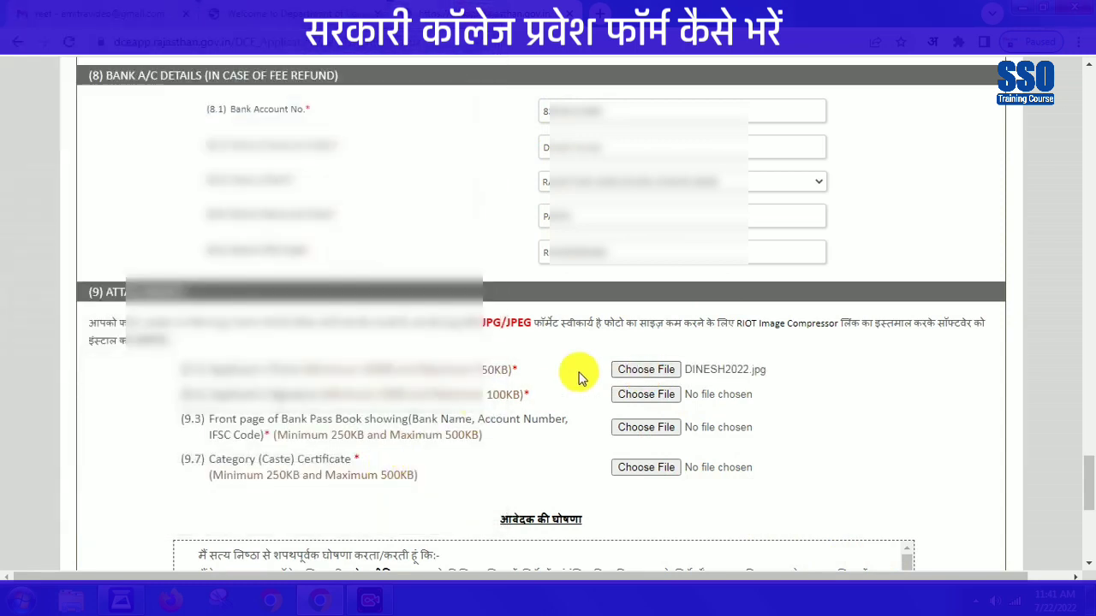
left_click(634, 396)
type("sing")
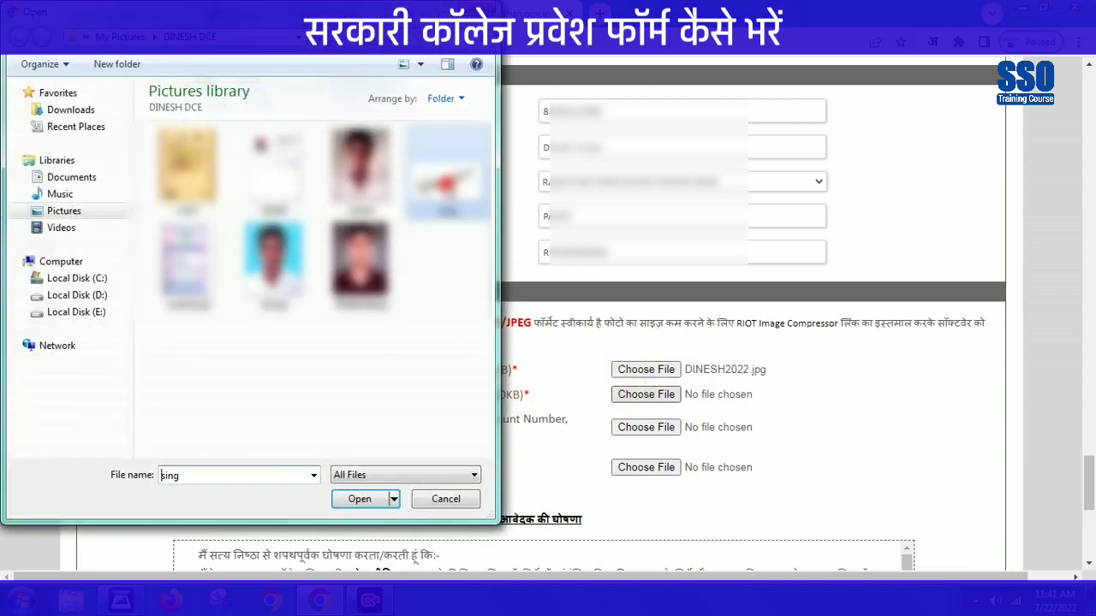
left_click(367, 499)
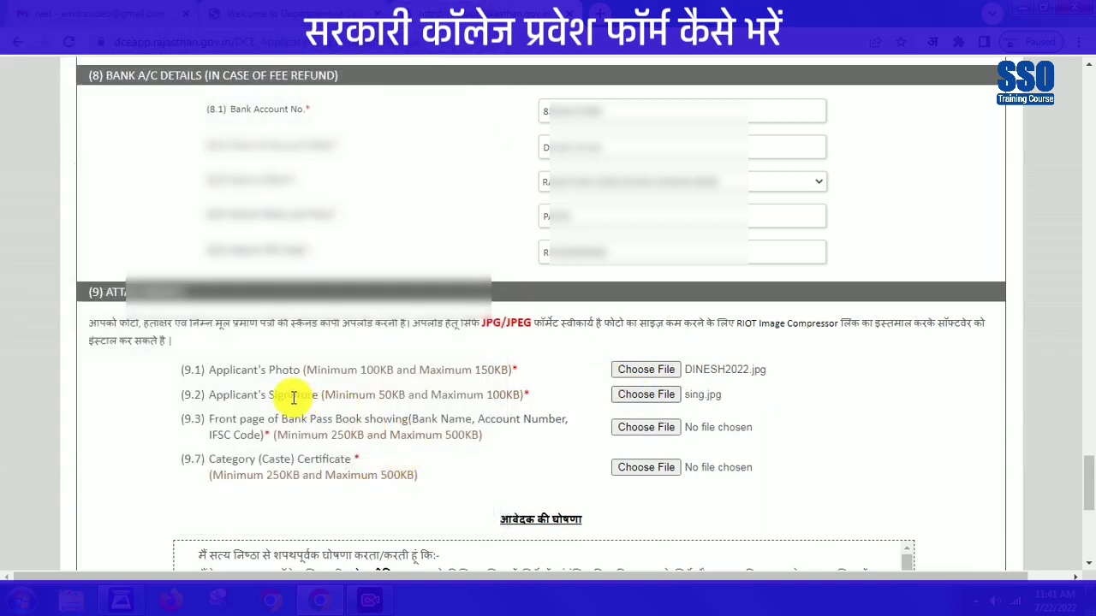
- Attach BANK.jpg as the passbook page and CAST.jpg as the caste certificate
left_click(664, 429)
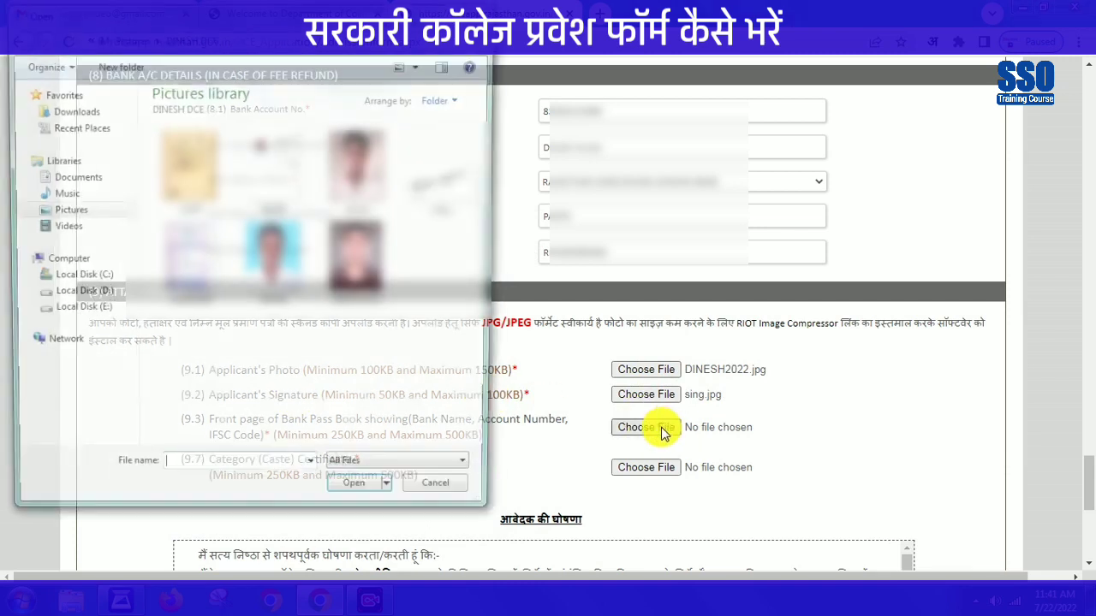
left_click(272, 167)
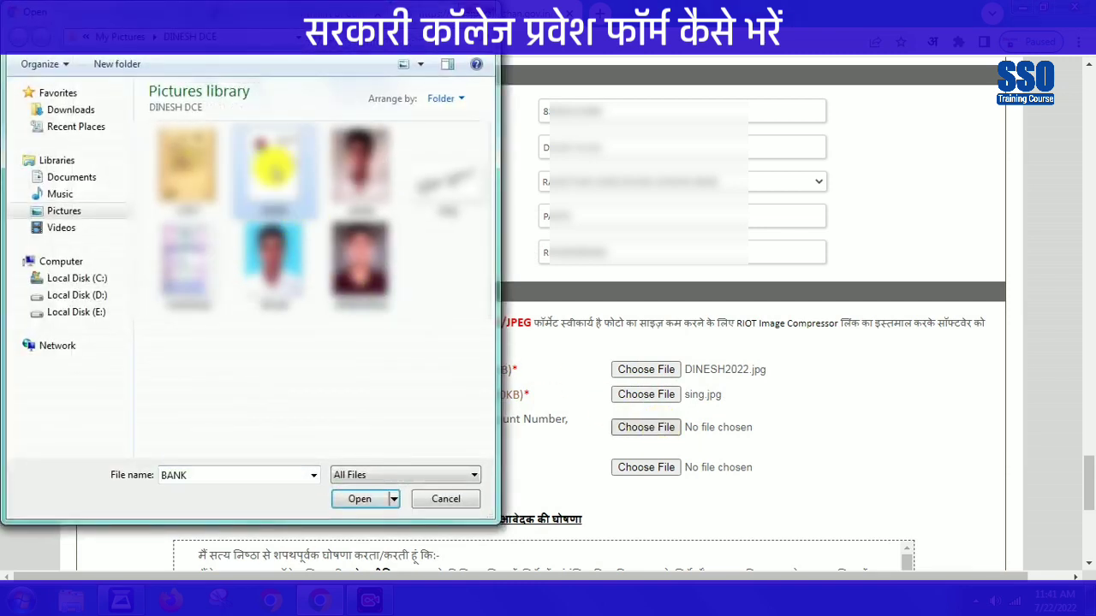
left_click(363, 499)
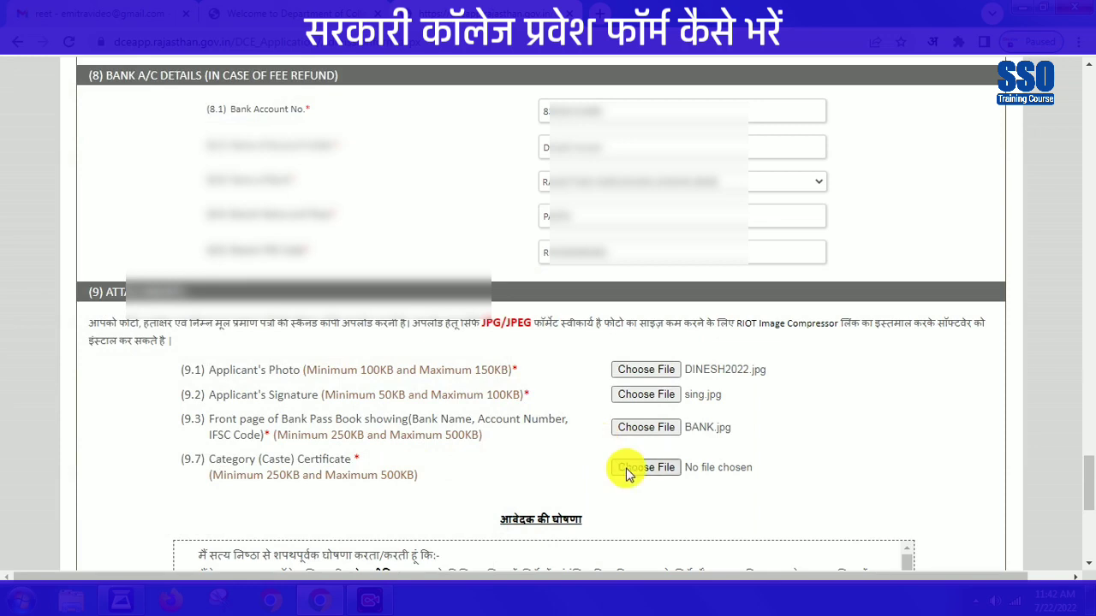
left_click(626, 472)
left_click(187, 167)
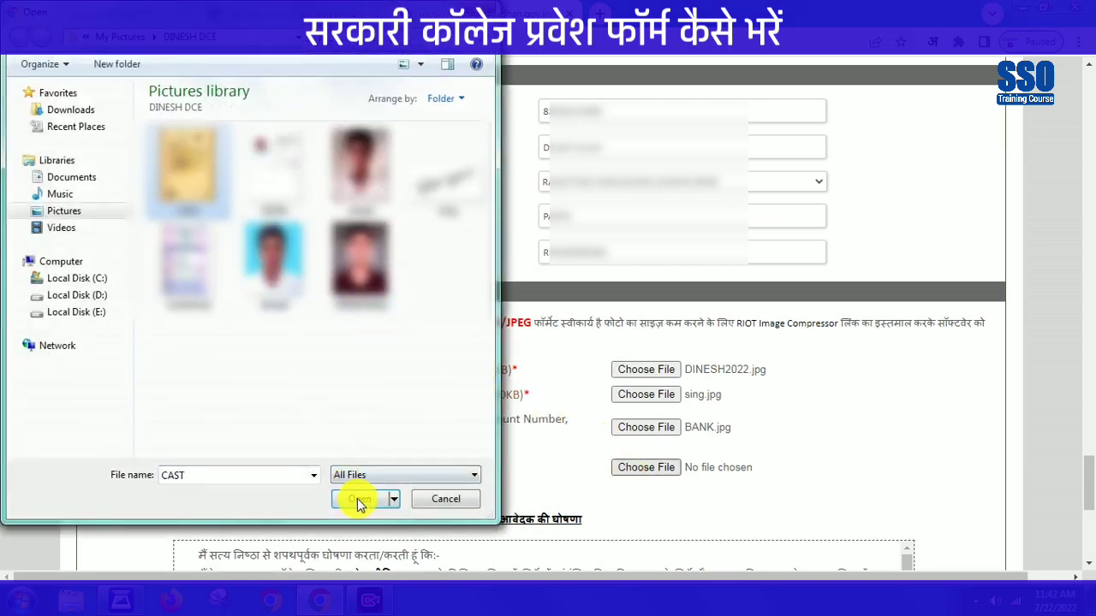
left_click(361, 500)
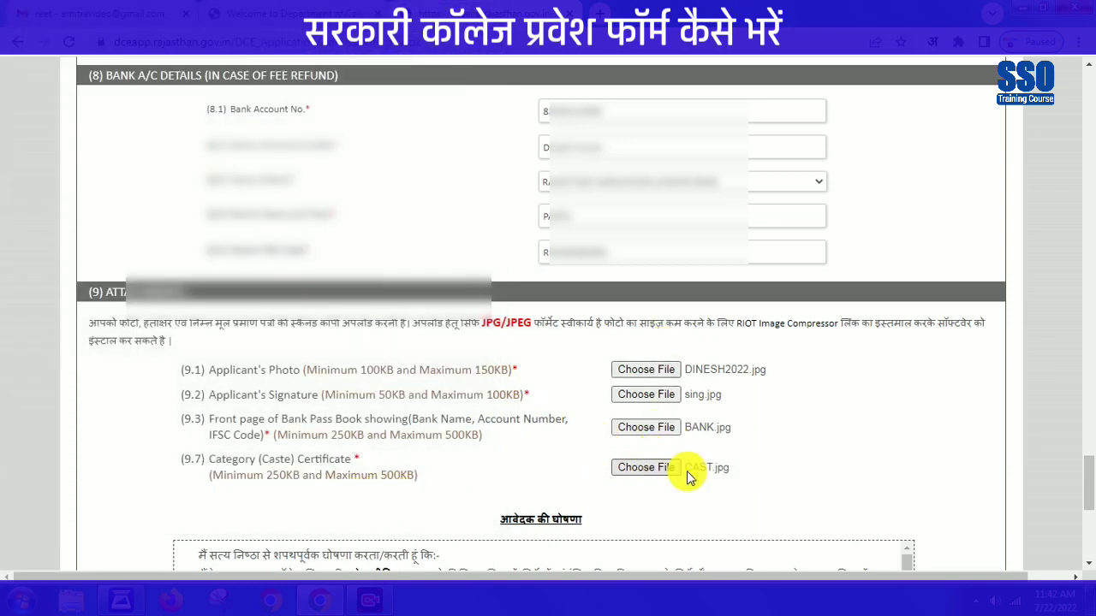
left_click(885, 566)
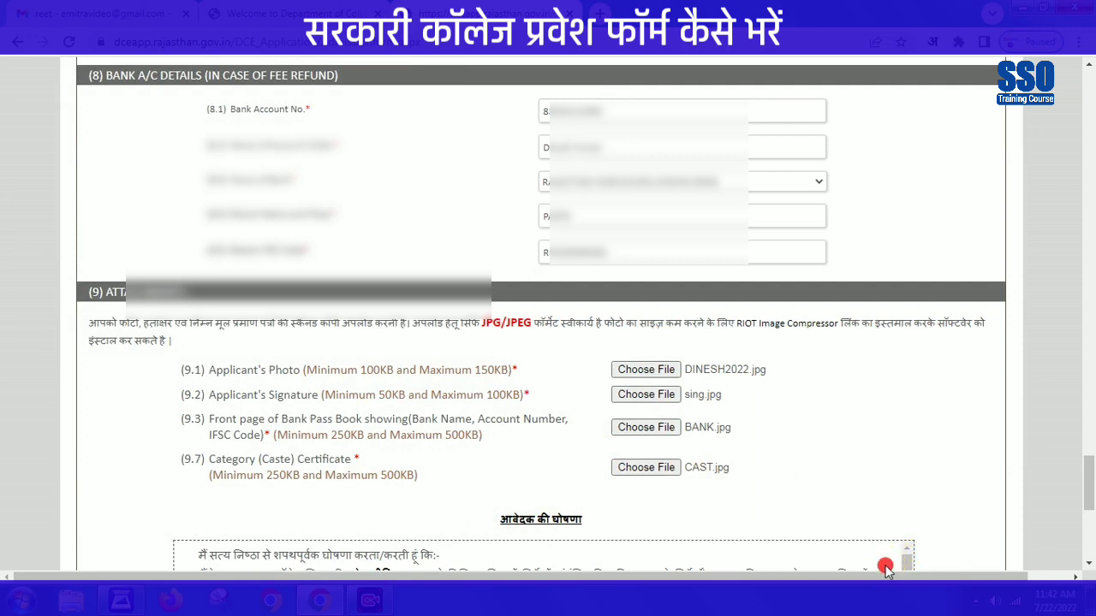
scroll(416, 360, "down", 5)
- Accept the declaration and submit the admission form to reach the ₹10.0 eMitra payment page
left_click(388, 324)
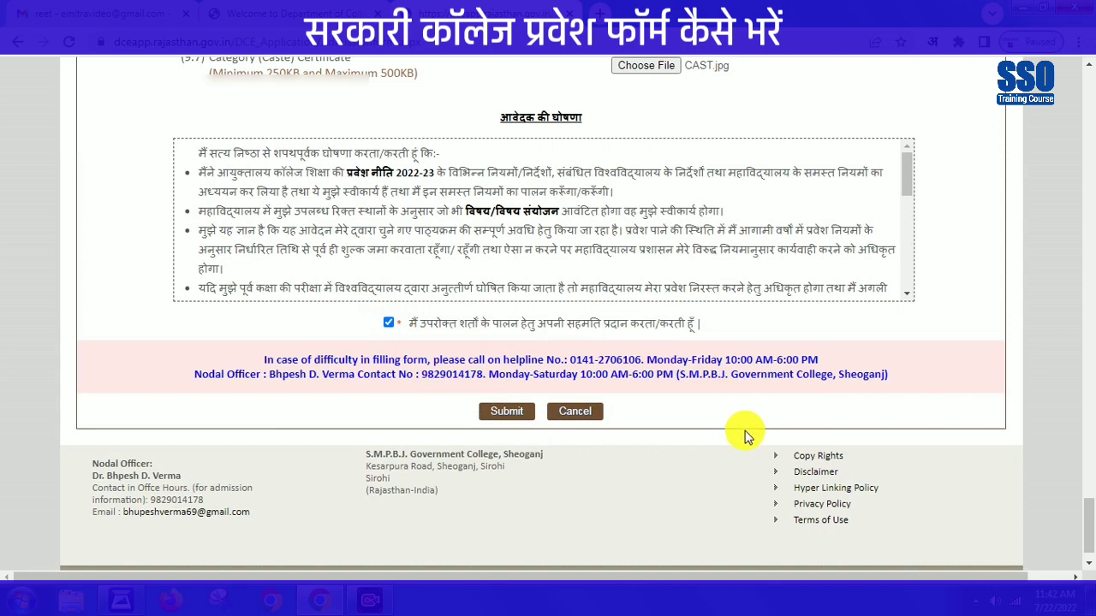
scroll(882, 565, "down", 1)
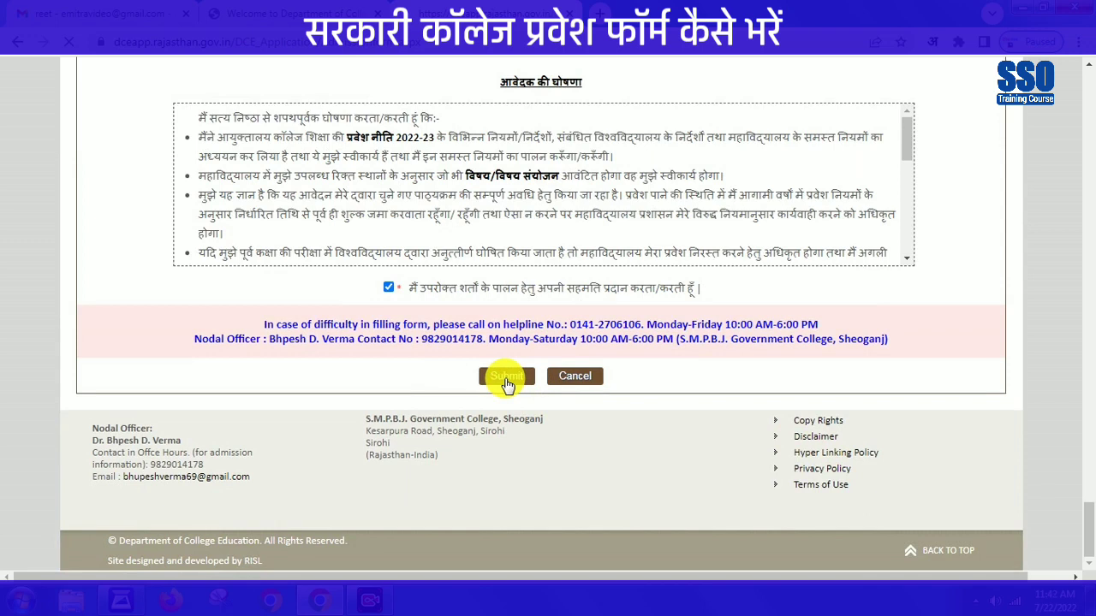
left_click(506, 377)
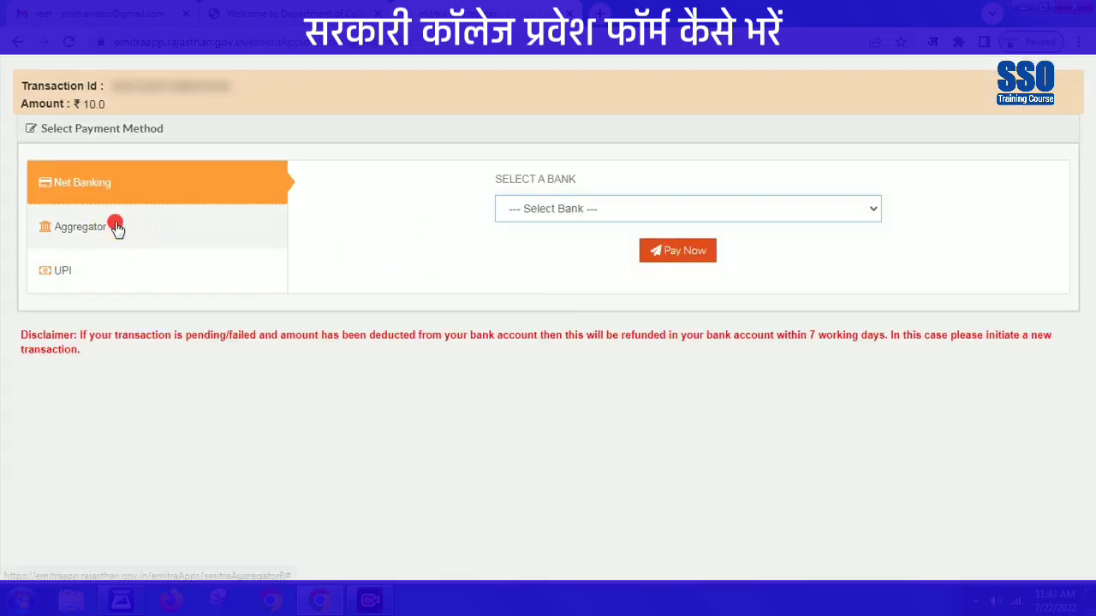
left_click(111, 225)
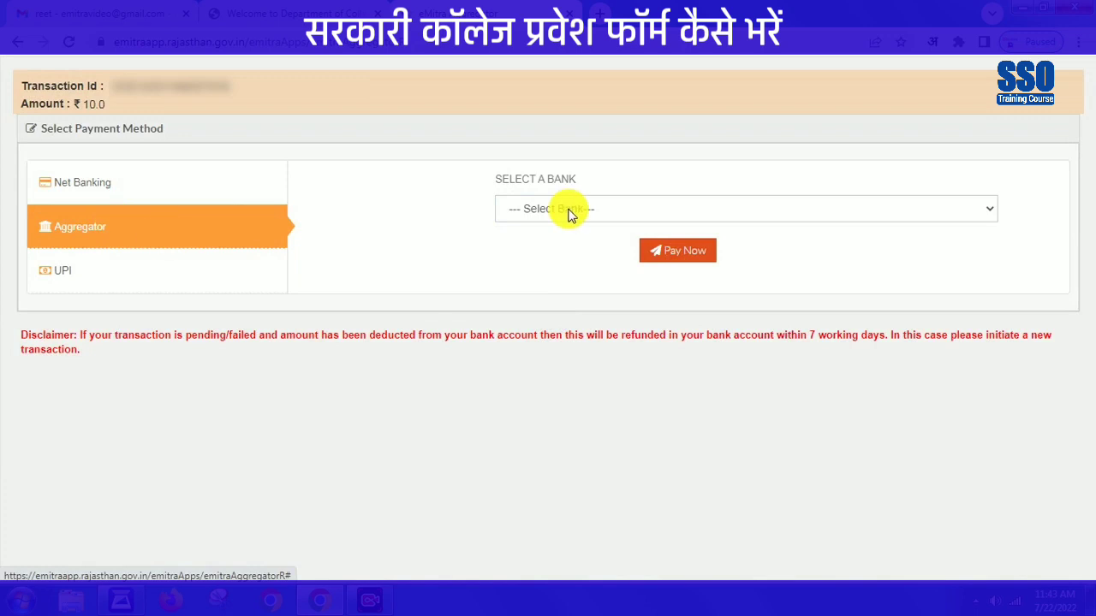
left_click(564, 211)
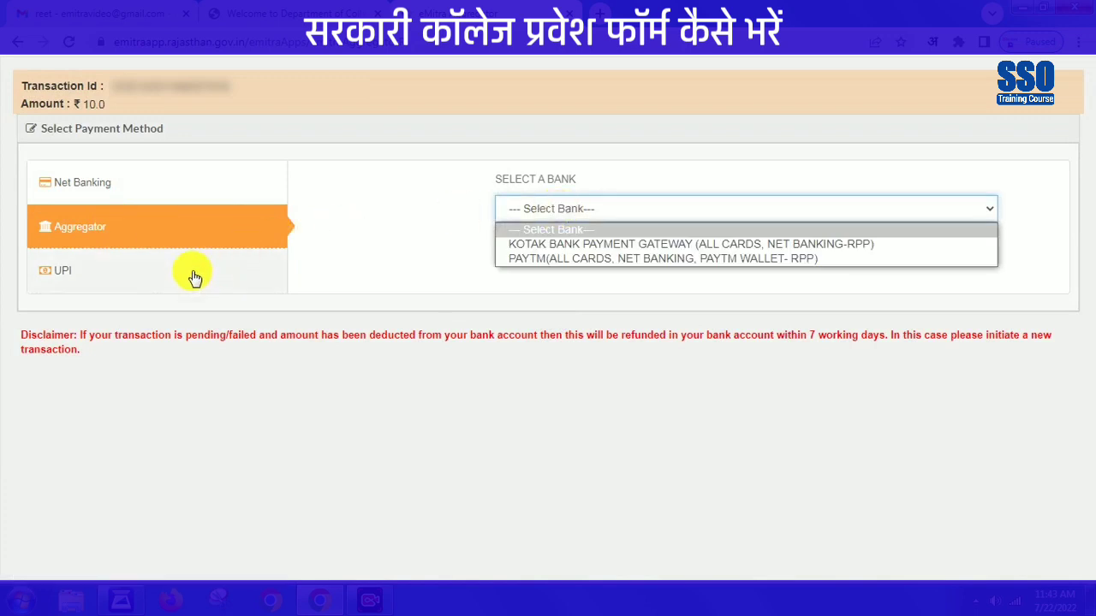
left_click(191, 272)
left_click(549, 214)
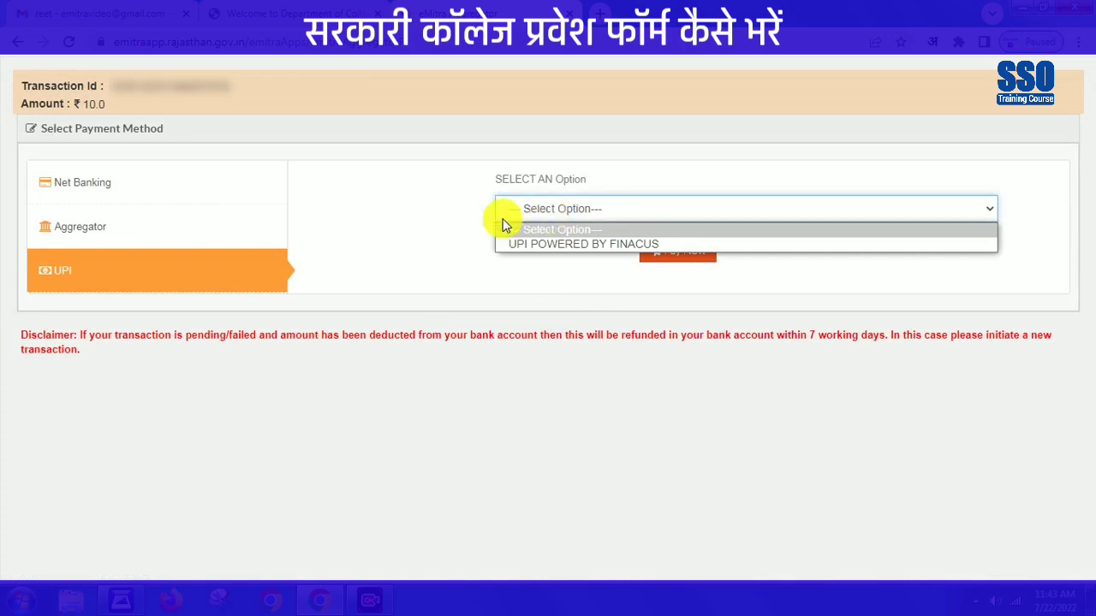
left_click(171, 190)
left_click(571, 209)
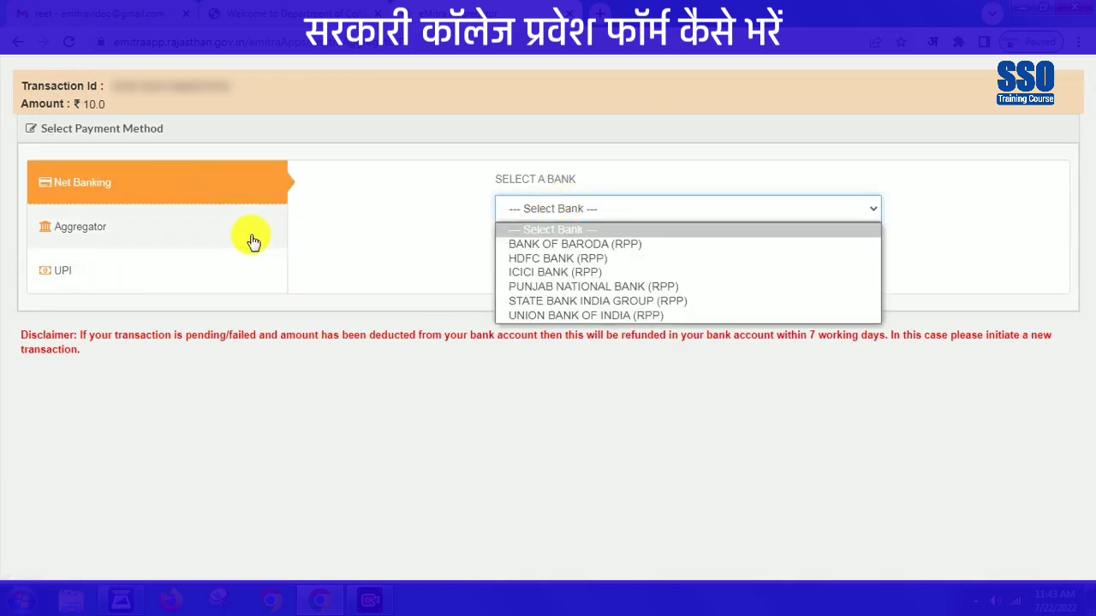
left_click(247, 238)
left_click(605, 210)
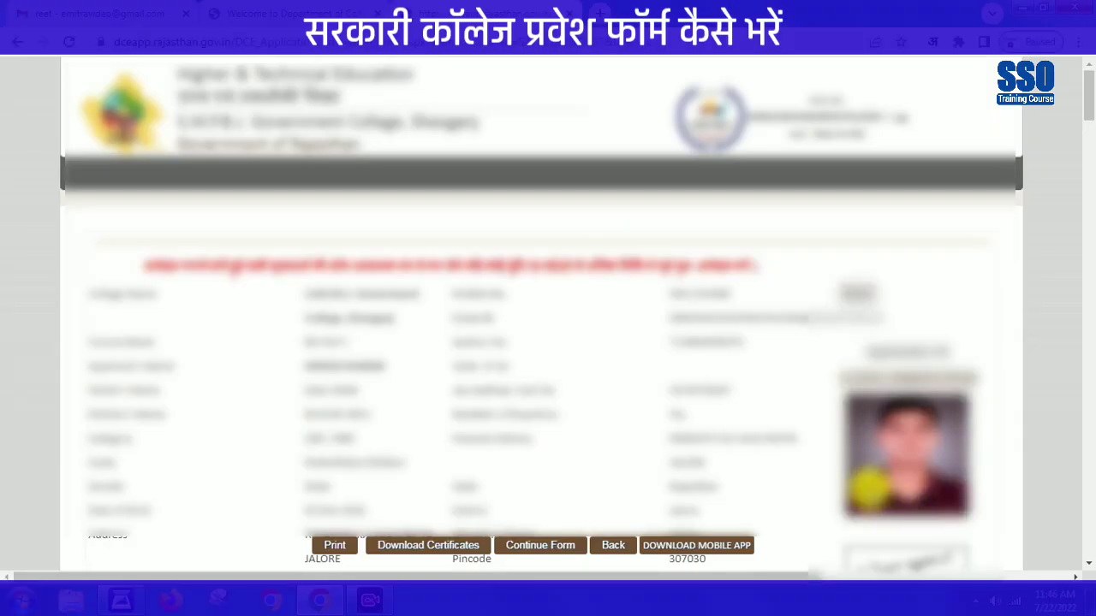
- Print only page 1 of the application receipt using a custom page range
left_click(339, 546)
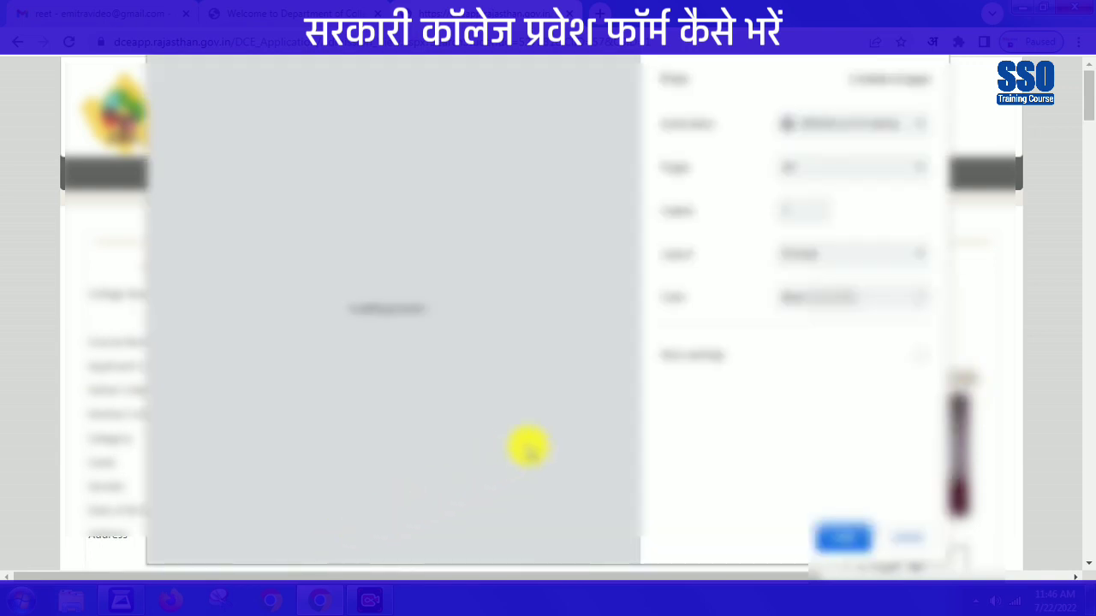
left_click_drag(631, 291, 633, 195)
left_click(868, 174)
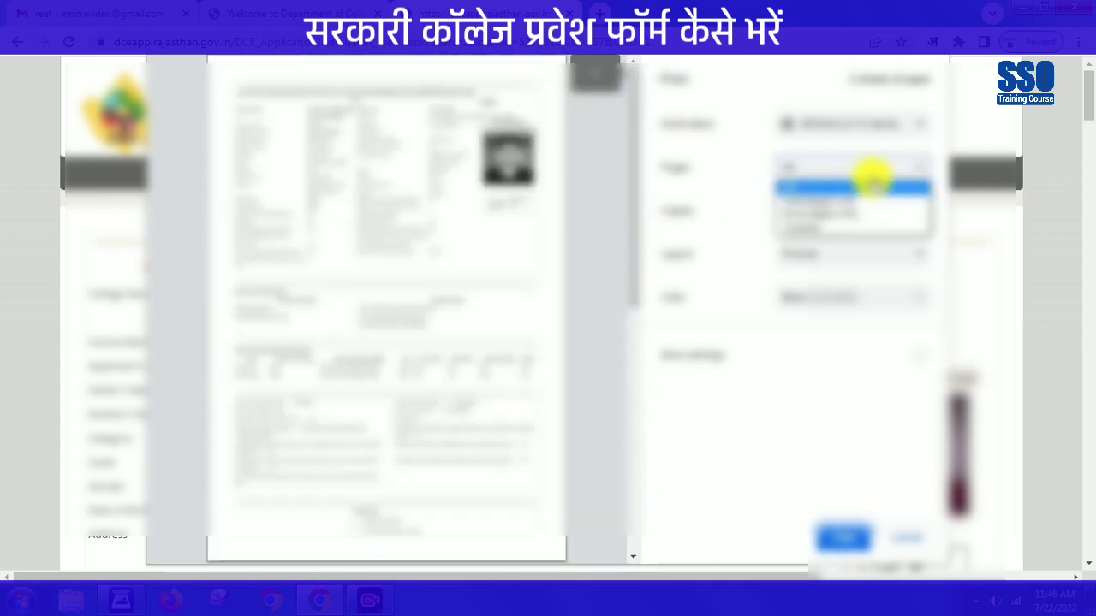
left_click(795, 225)
left_click(798, 203)
type("1")
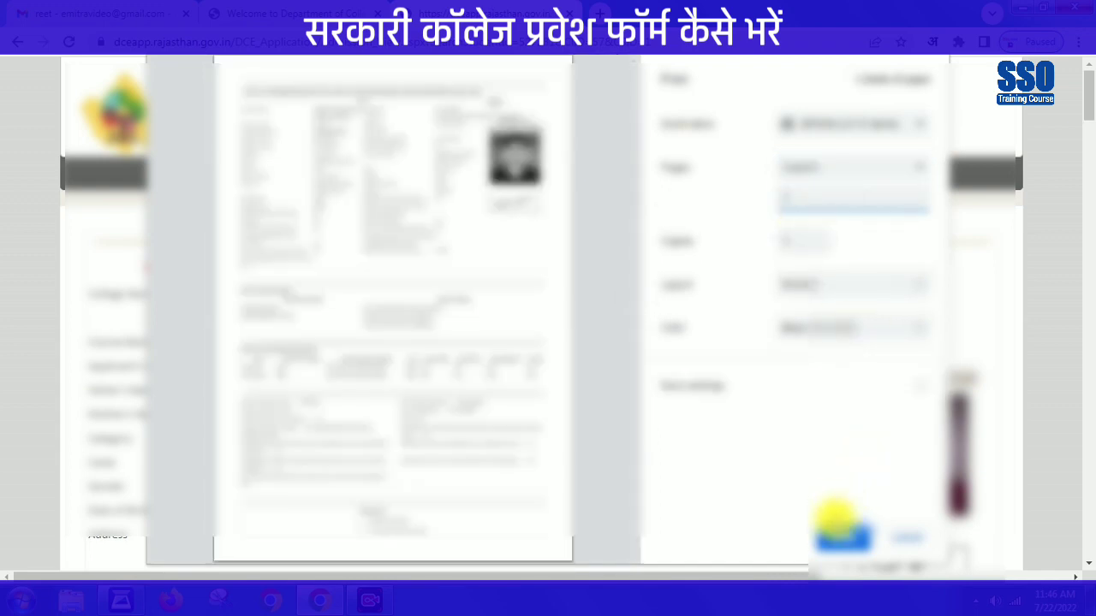
left_click(841, 536)
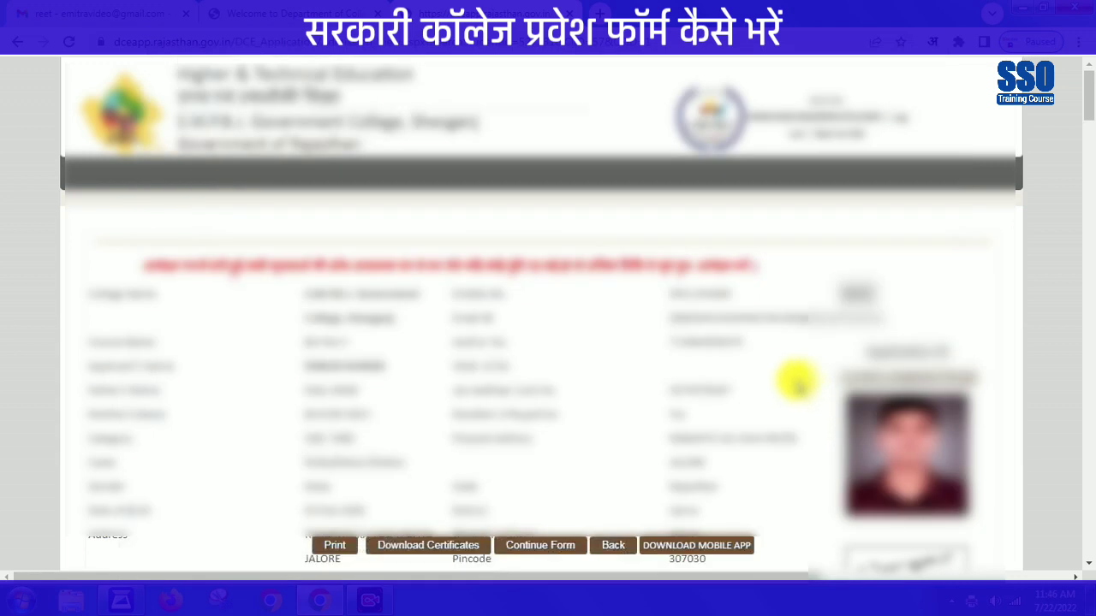